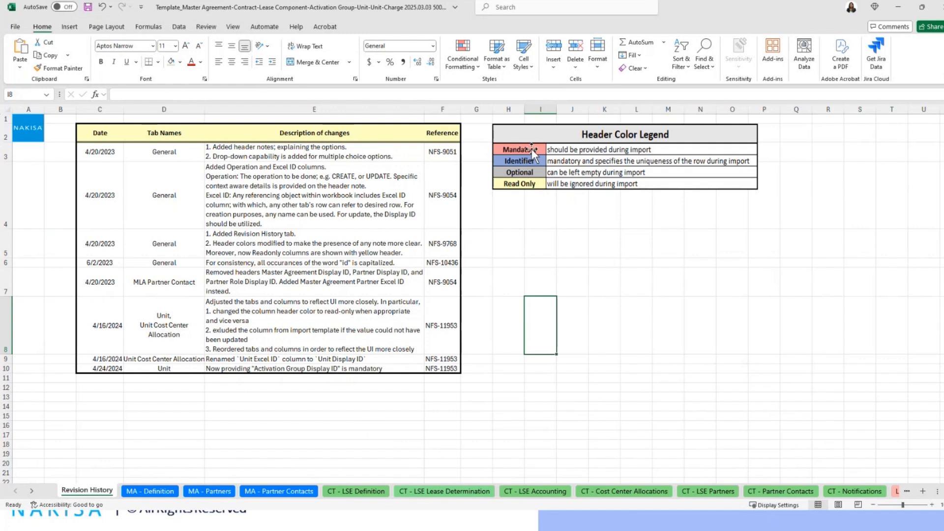
- Review the header color legend and examine the Operation and Excel ID columns on the MA - Definition sheet
click(533, 152)
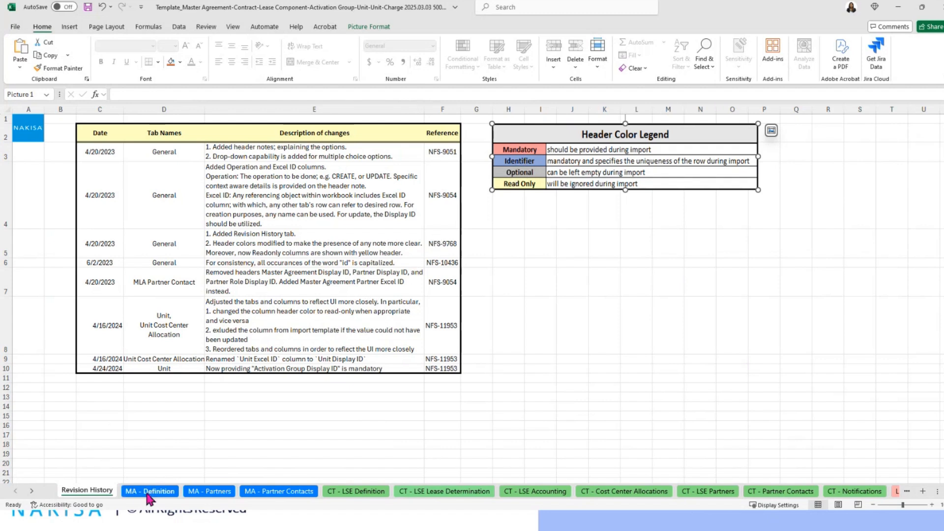
click(147, 492)
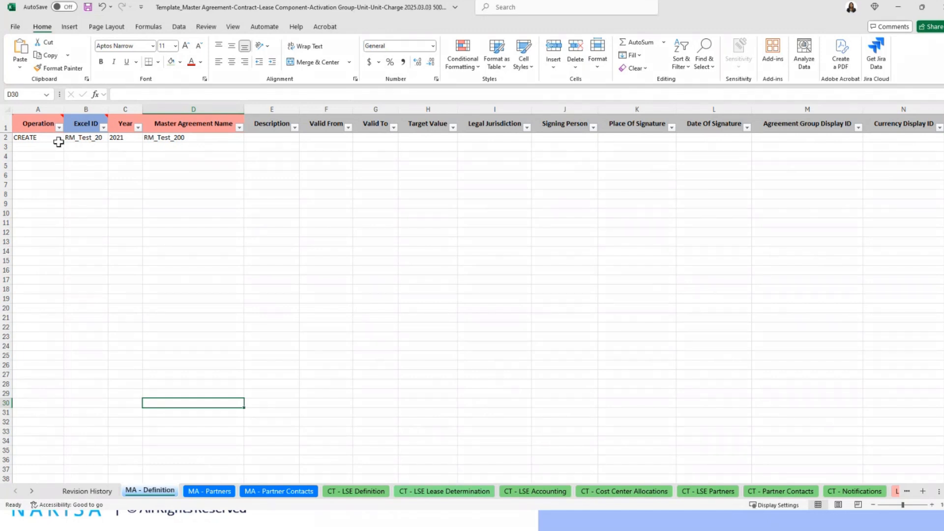
mouse_move(45, 121)
click(42, 123)
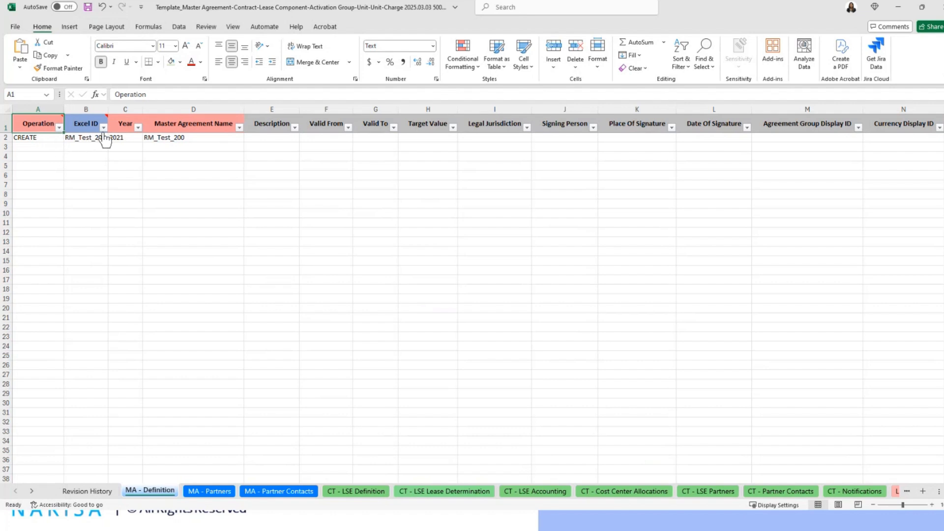
mouse_move(95, 127)
click(94, 143)
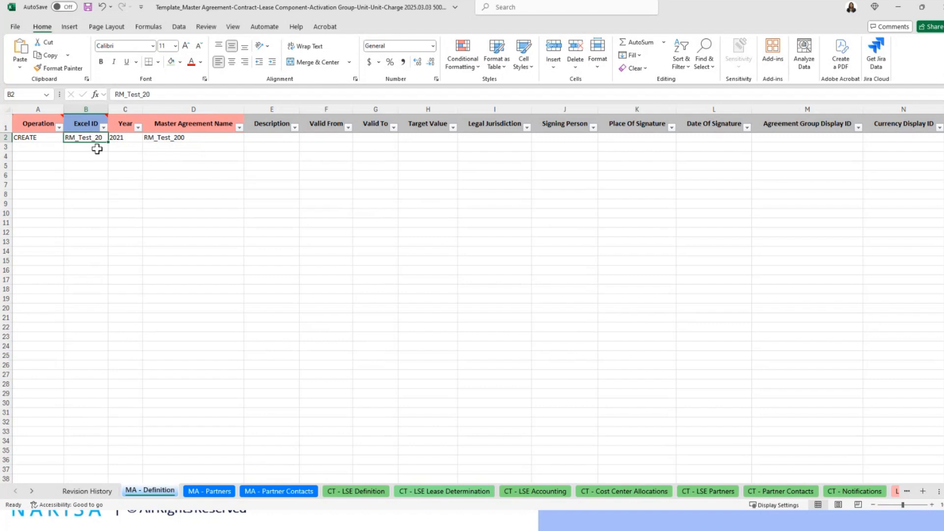
- Read the note on the Master Agreement Excel ID header of the CT - LSE Definition sheet
click(370, 492)
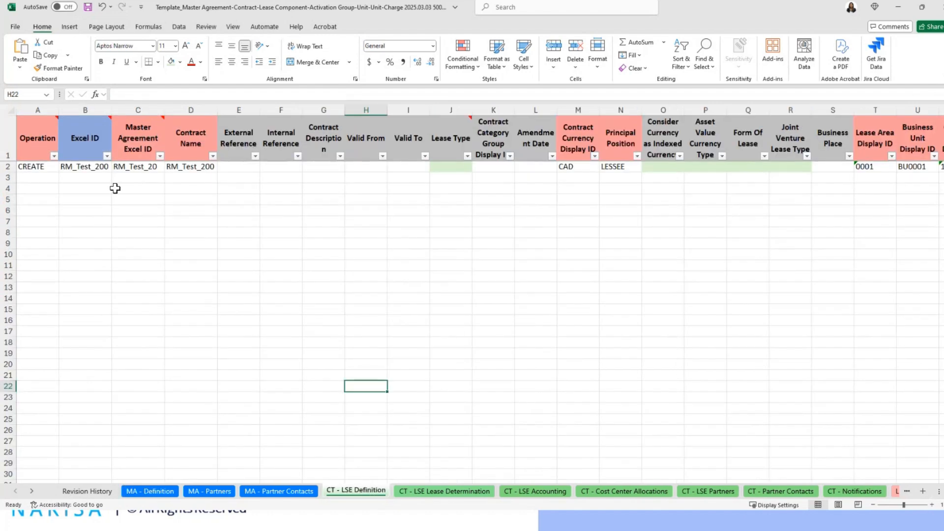
click(136, 158)
click(138, 178)
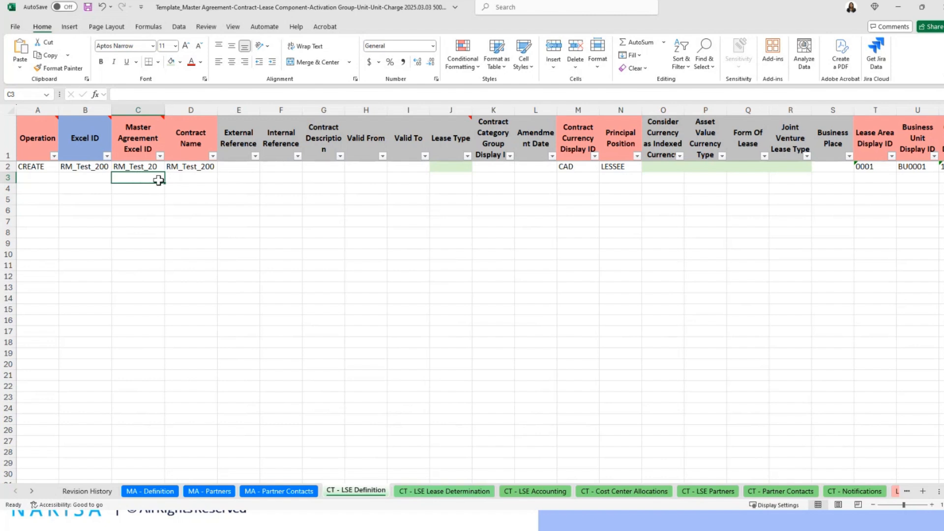
mouse_move(154, 142)
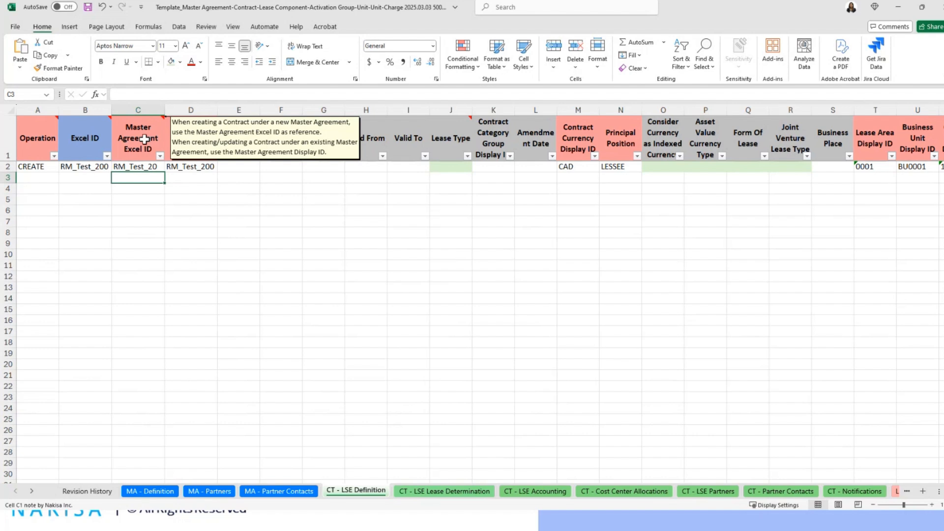
click(186, 211)
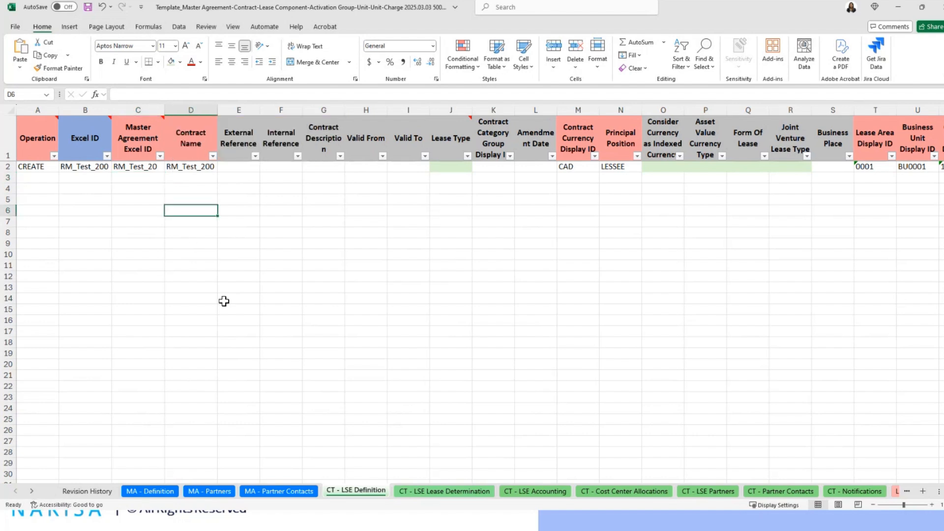
- Look through all column headers of the MA - Definition sheet for mandatory fields, including Lease Area Display ID, and return to the first column
click(170, 492)
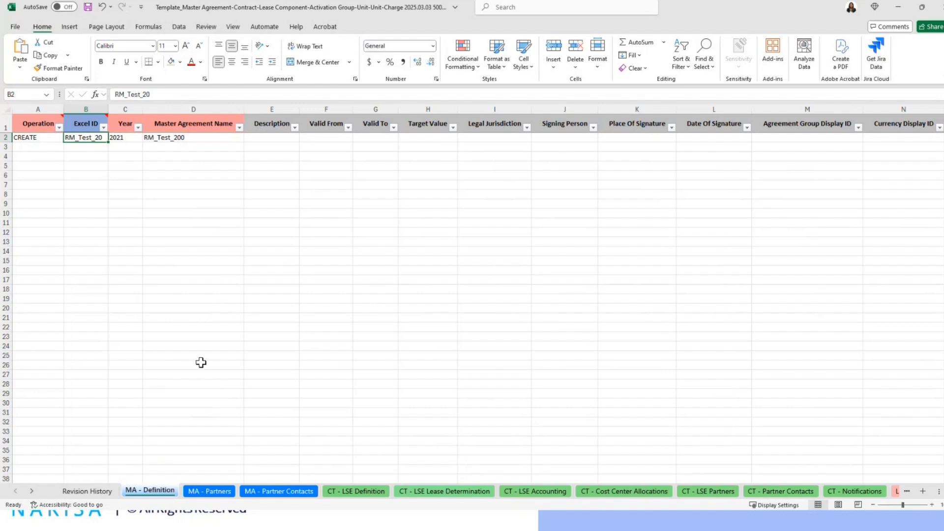
click(193, 156)
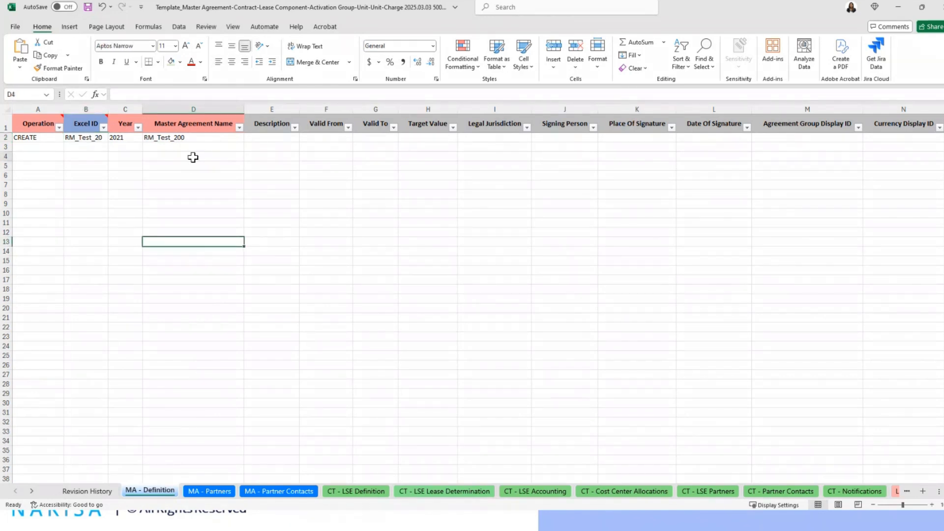
key(Right)
key(Right)
key(Right)
key(Right)
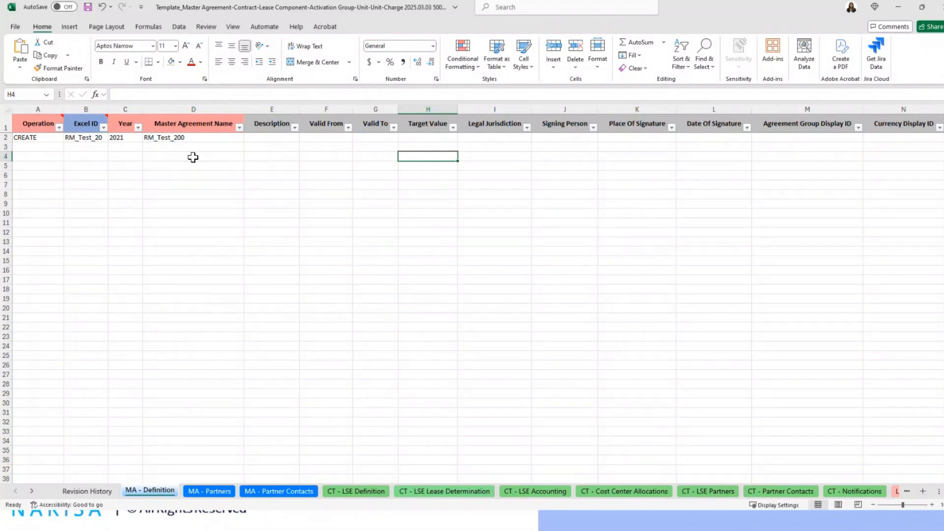
key(Right)
key(Right)
key(Right)
key(Right)
key(Right)
key(Right)
key(Right)
key(Right)
key(Right)
key(Right)
key(Right)
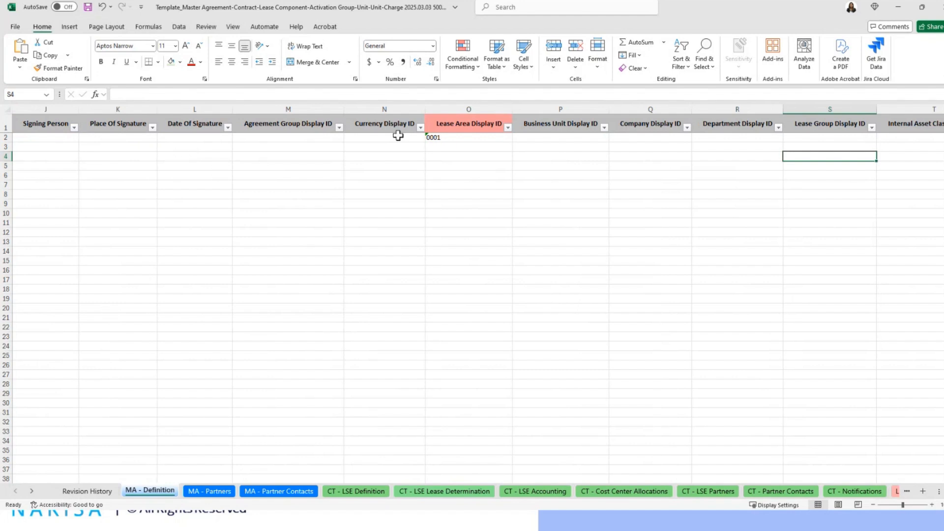
click(490, 148)
key(Right)
key(Right)
key(Right)
key(Right)
key(Right)
key(Right)
key(Right)
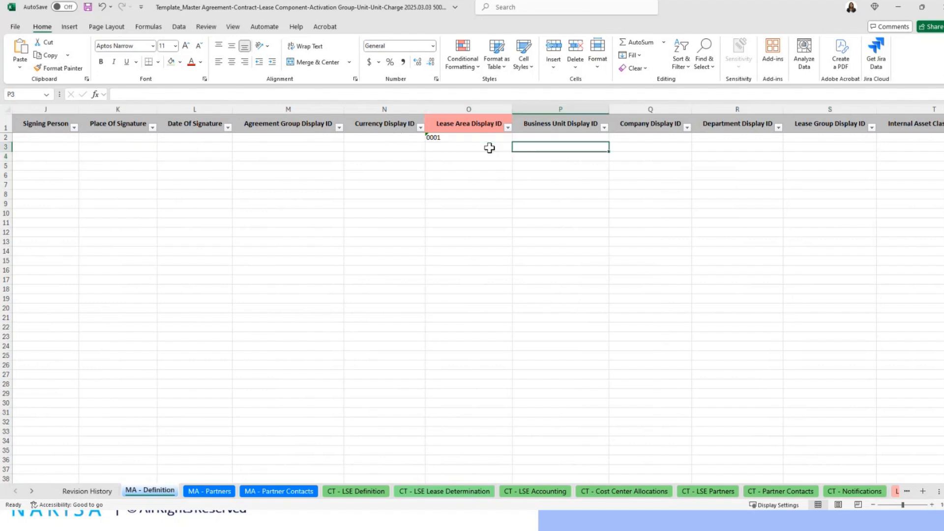
key(Left)
key(Left)
key(Left)
key(Left)
key(Left)
key(Left)
key(Left)
key(Left)
key(Left)
key(Left)
key(Left)
key(Left)
key(Left)
key(Left)
key(Left)
key(Left)
key(Left)
key(Left)
key(Left)
key(Left)
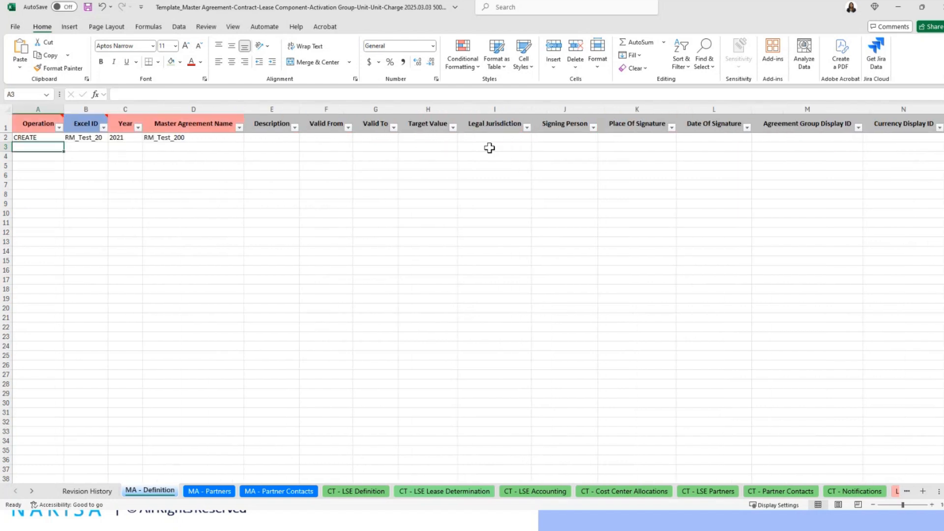
- Auto-fit all column widths on the MA - Partners sheet so the headers are fully readable
click(220, 492)
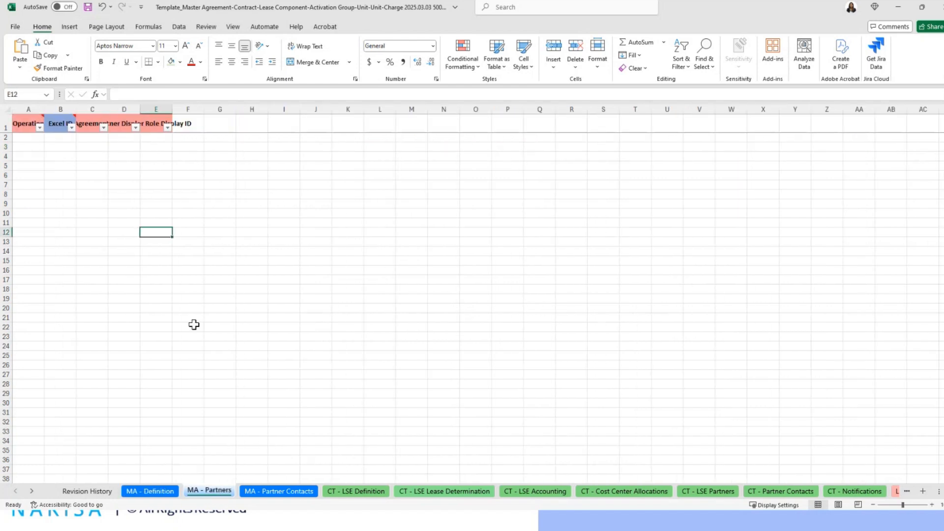
click(8, 109)
double_click(45, 106)
click(29, 125)
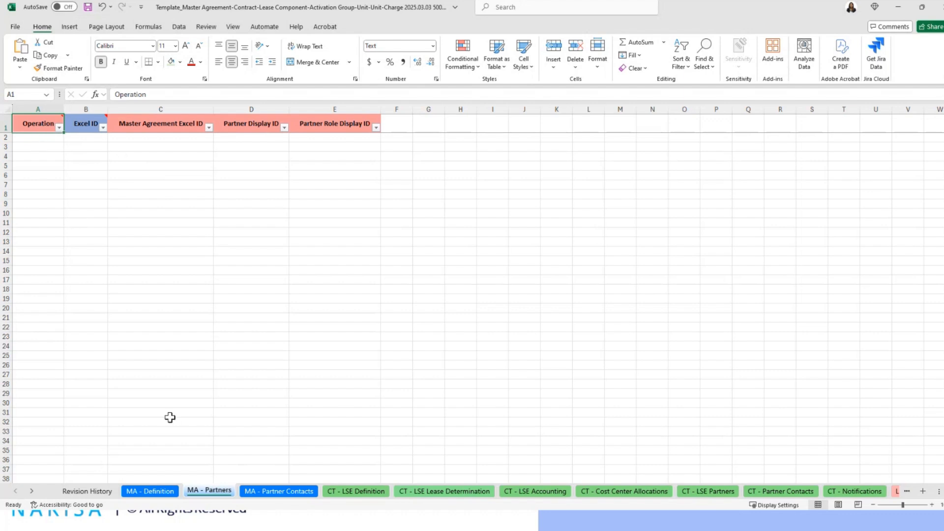
- Auto-fit all column widths on the MA - Partner Contacts sheet to show the complete headers
click(264, 498)
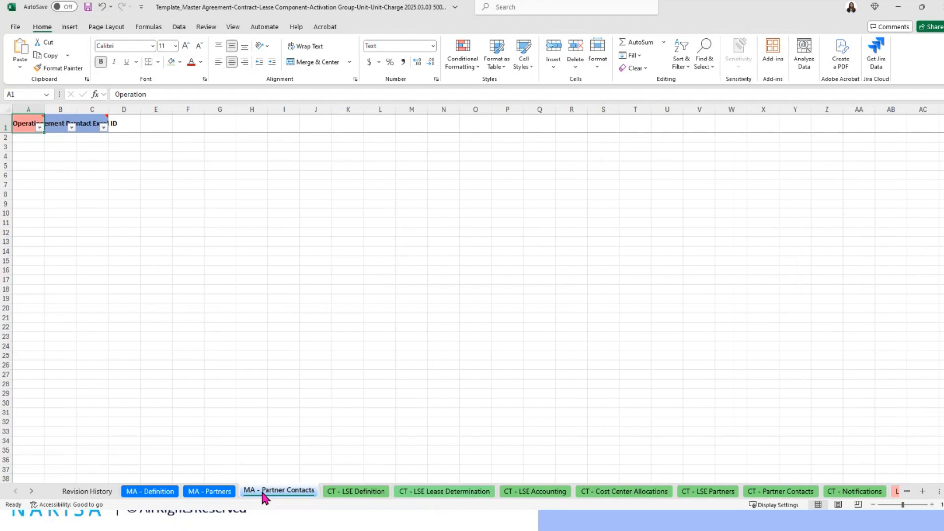
click(5, 108)
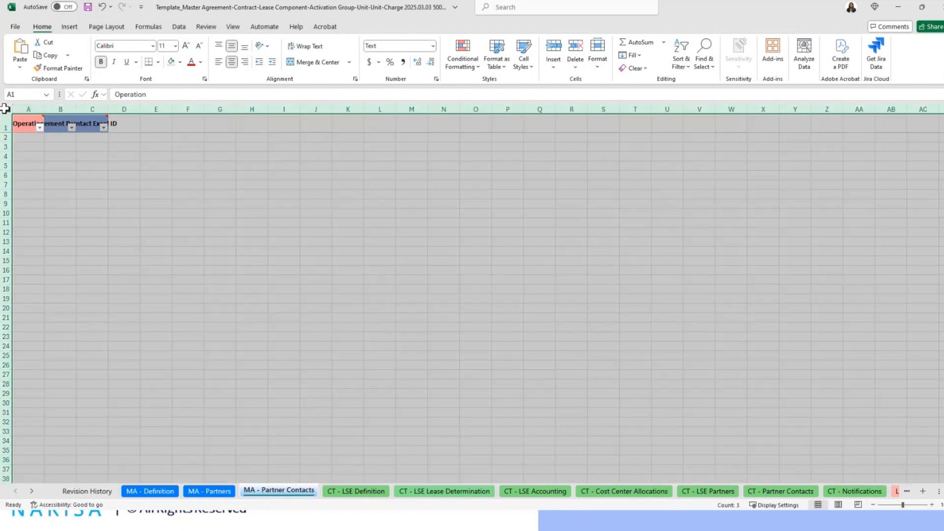
double_click(44, 108)
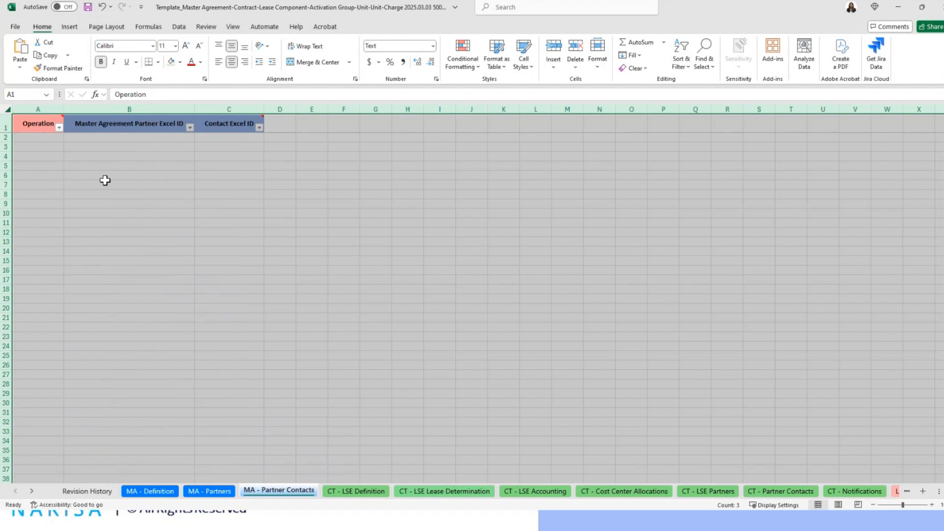
click(105, 181)
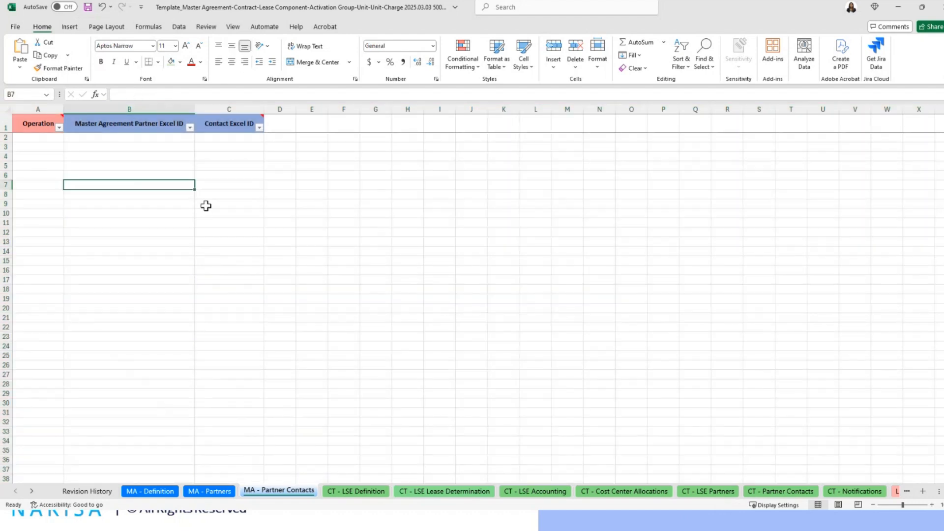
- Examine the Operation, Master Agreement Excel ID and Contract Name entries in row 2 of the CT - LSE Definition sheet
click(344, 492)
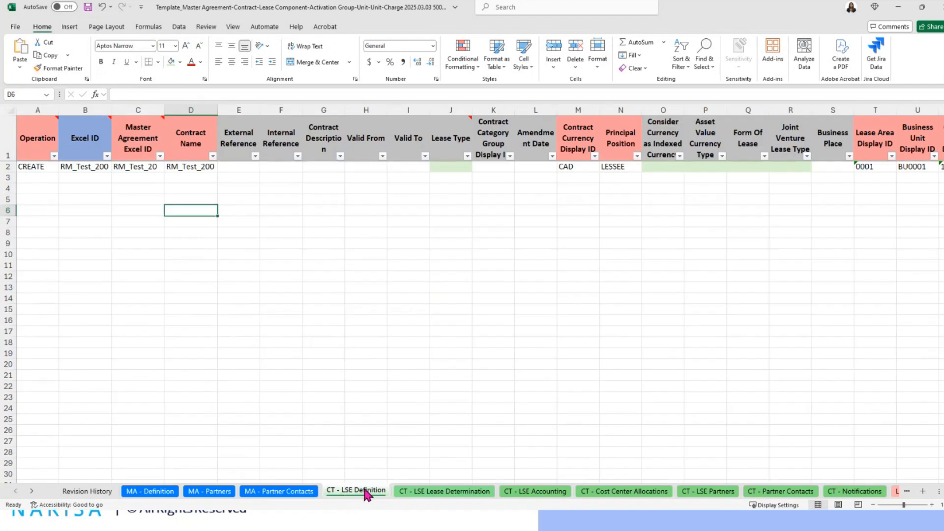
click(166, 313)
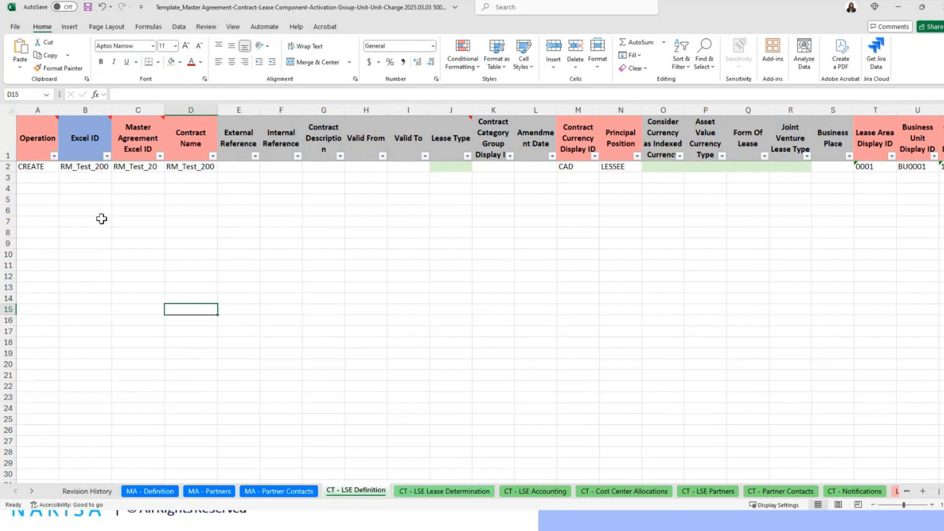
click(21, 166)
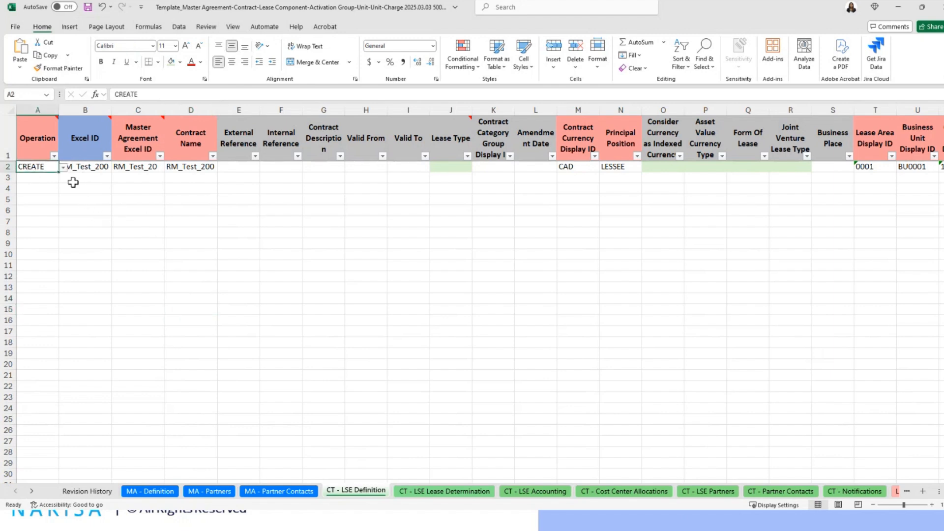
click(268, 222)
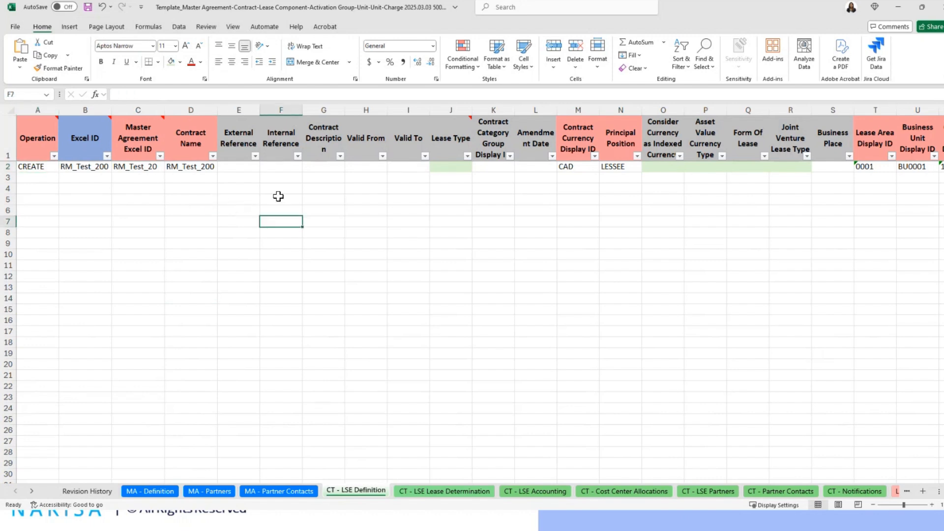
click(139, 171)
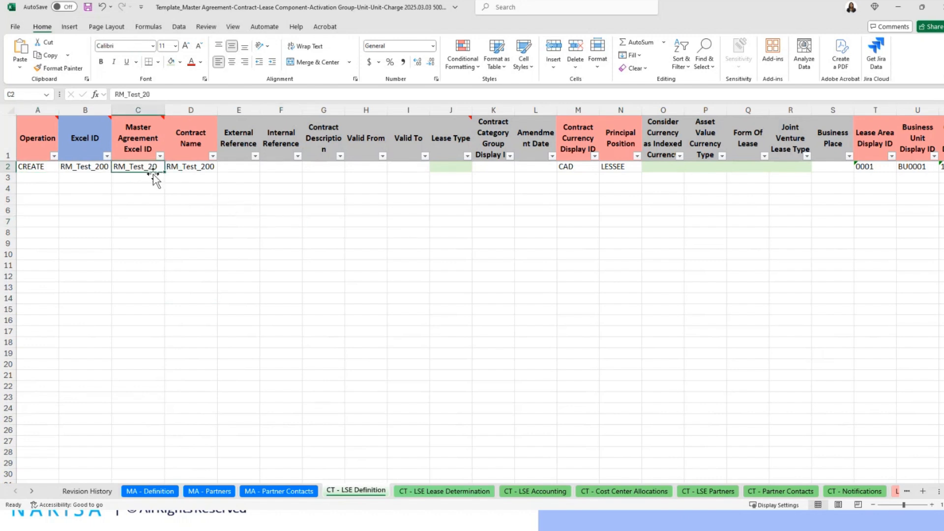
click(201, 167)
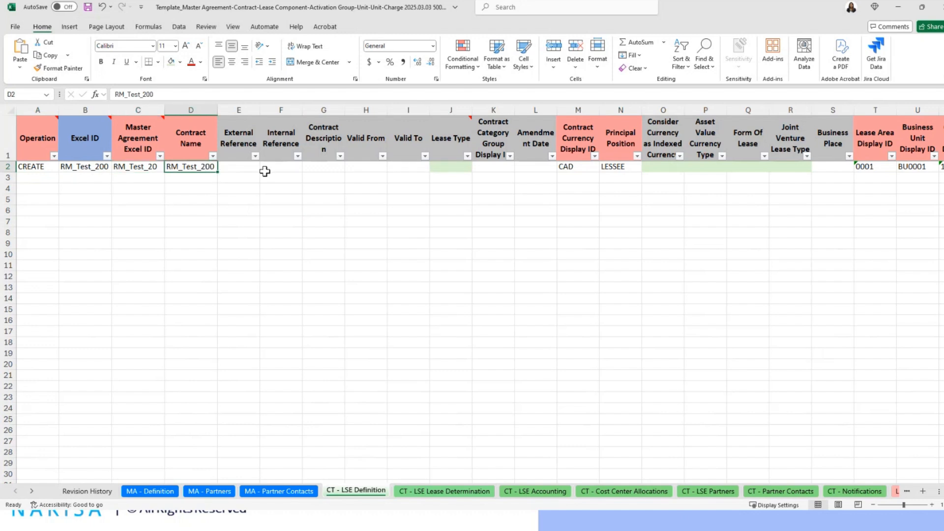
- Auto-fit the Contract Description column on the CT - LSE Definition sheet so its header fits on whole words
key(Right)
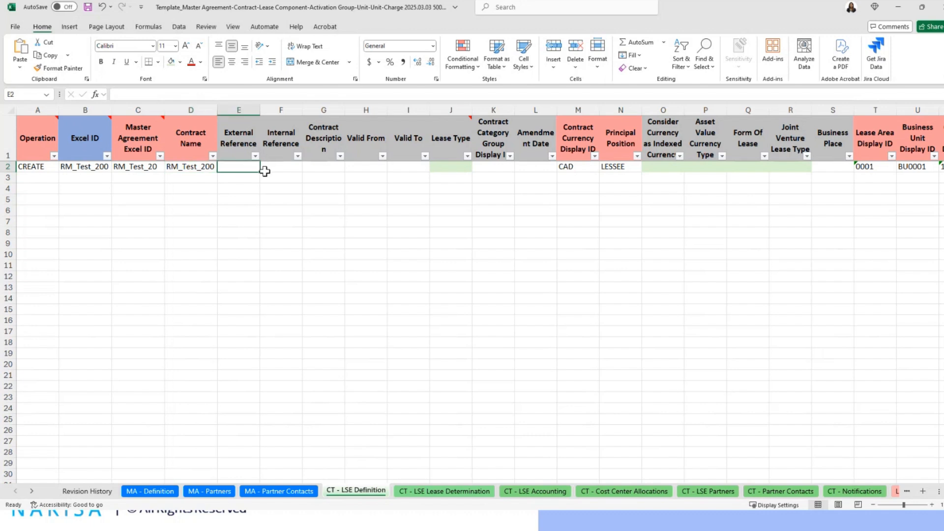
click(264, 170)
key(Right)
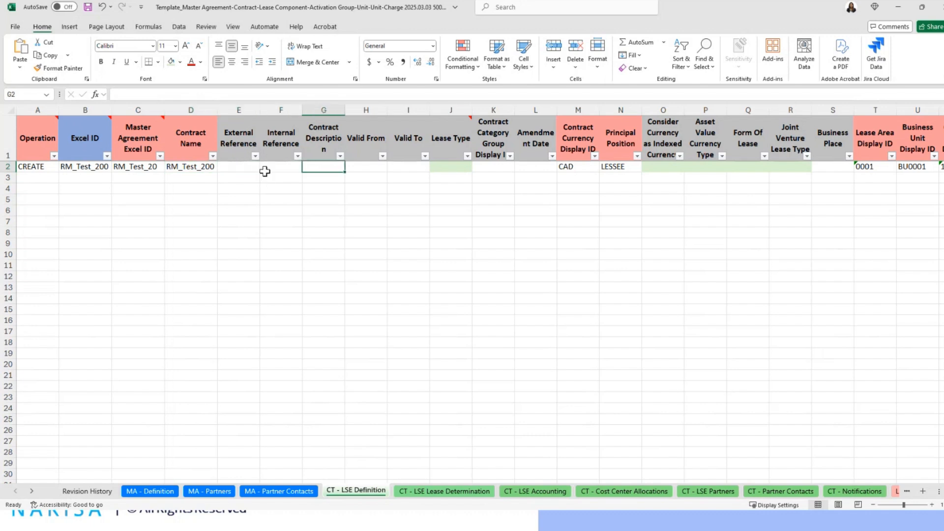
double_click(345, 110)
click(367, 165)
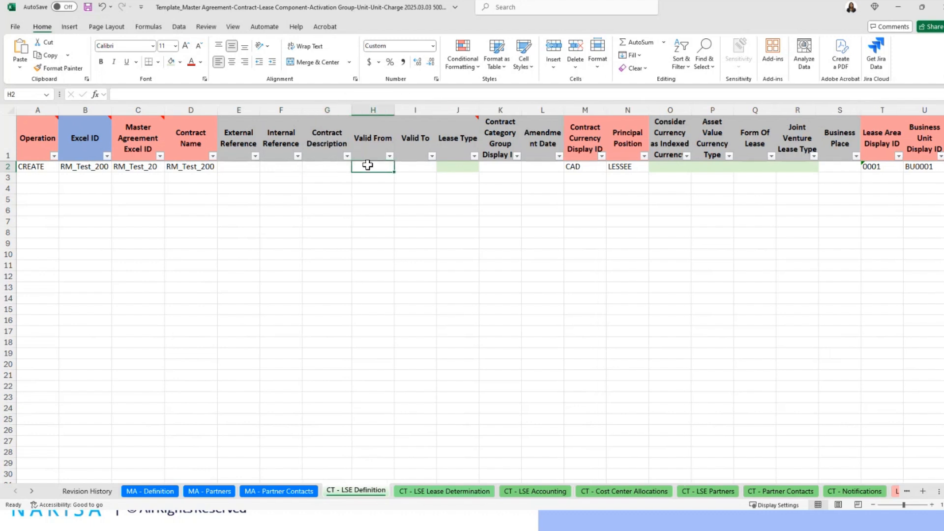
- Go through the row 2 entries from Valid To across to Company Code Display ID on the CT - LSE Definition sheet
key(Right)
key(Right)
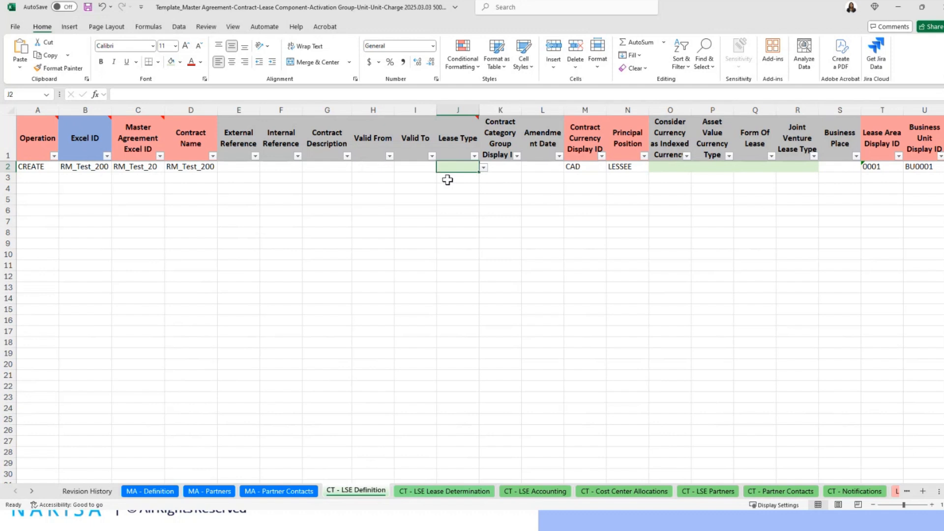
key(Tab)
key(Tab)
key(Tab)
key(Tab)
key(Tab)
key(Tab)
key(Tab)
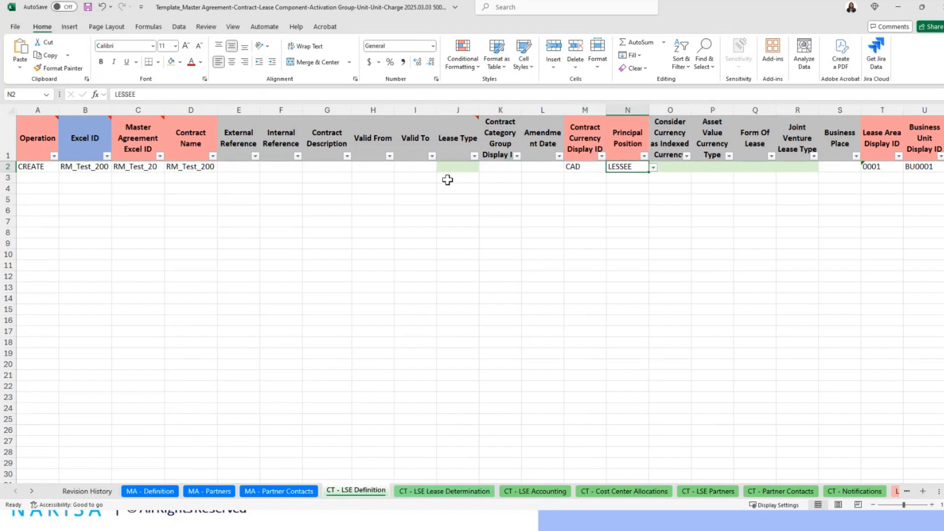
key(Tab)
key(Tab)
key(Tab)
key(Tab)
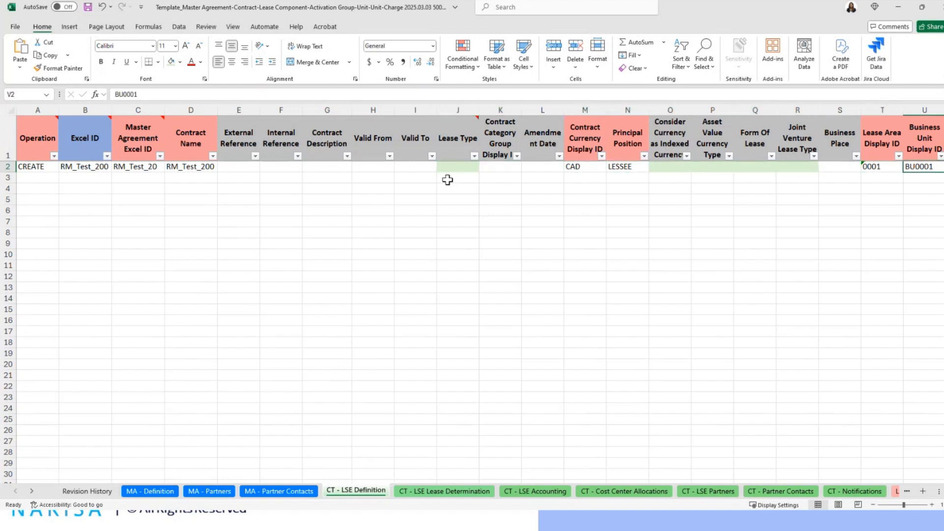
key(Tab)
- View the available Lease Type options for the contract in row 2 without choosing one
click(424, 170)
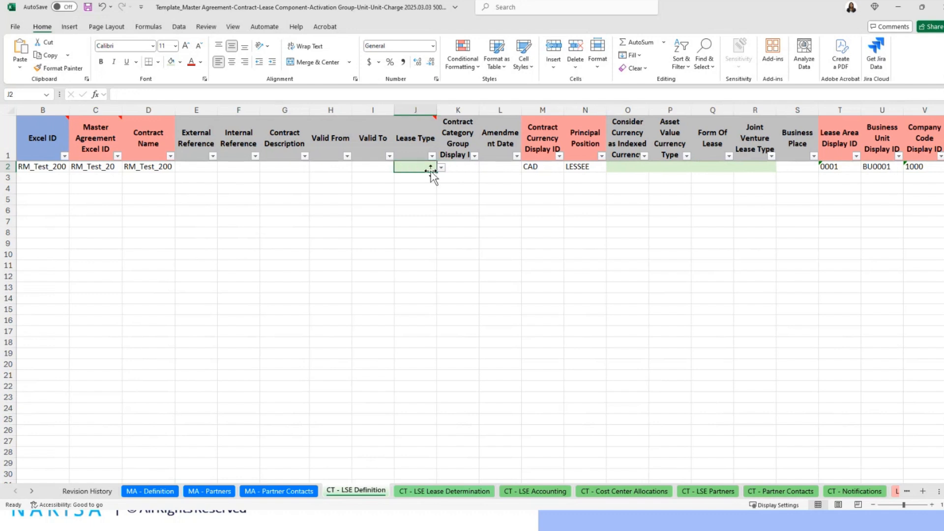
click(441, 168)
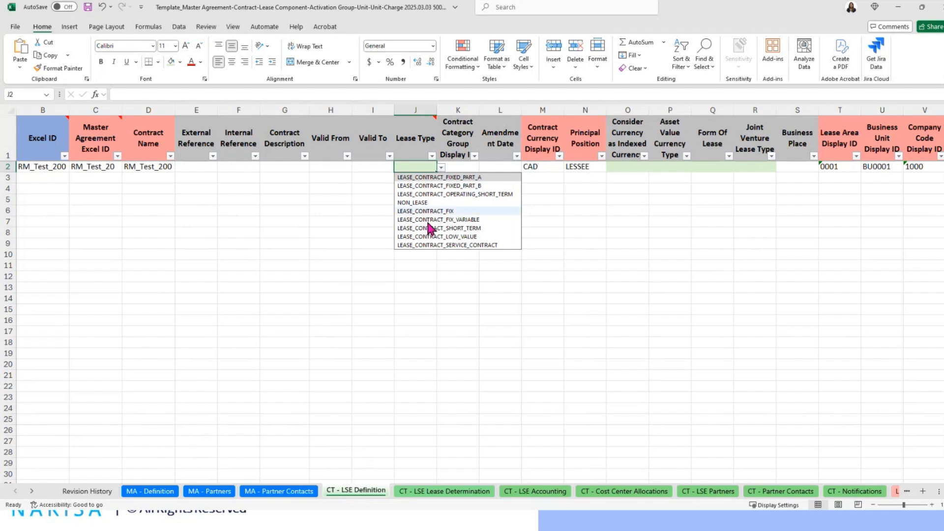
click(320, 212)
click(404, 169)
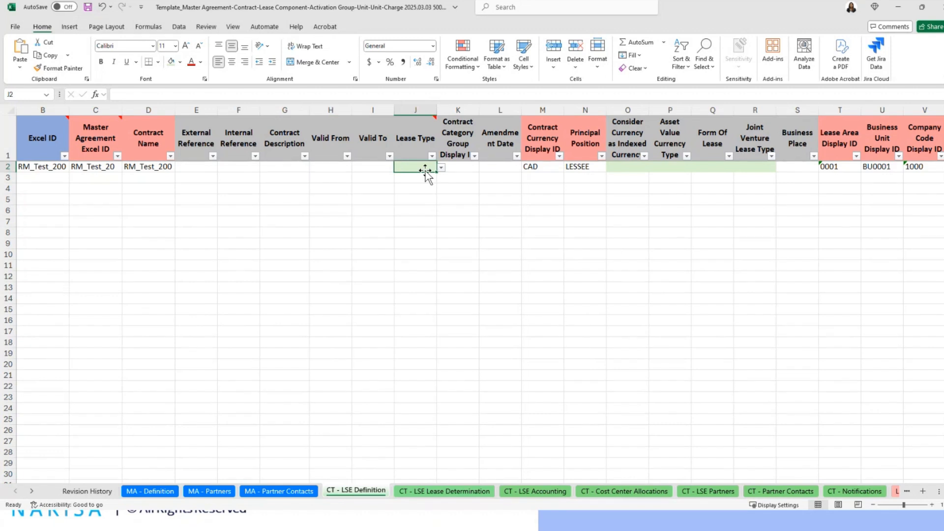
- Set the Lease Type in row 2 of the CT - LSE Definition sheet to LEASE_CONTRACT_FIX
click(441, 167)
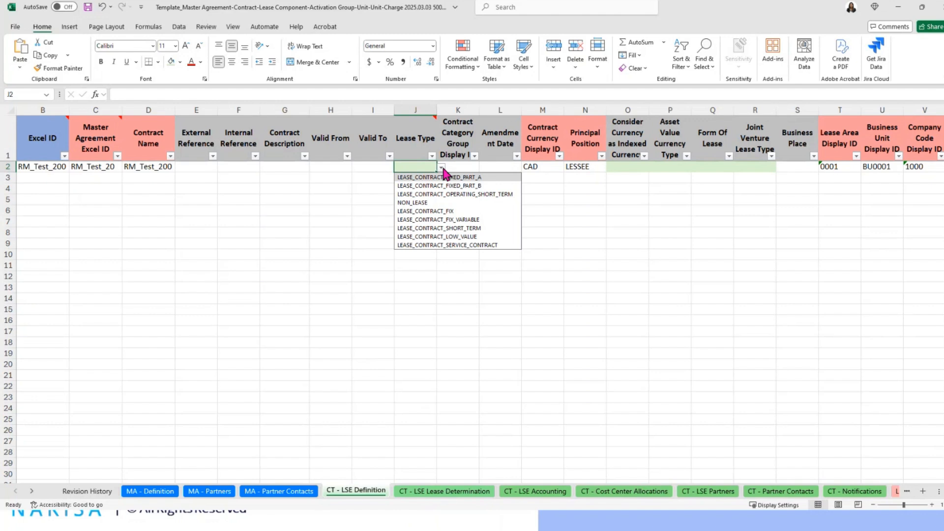
click(451, 212)
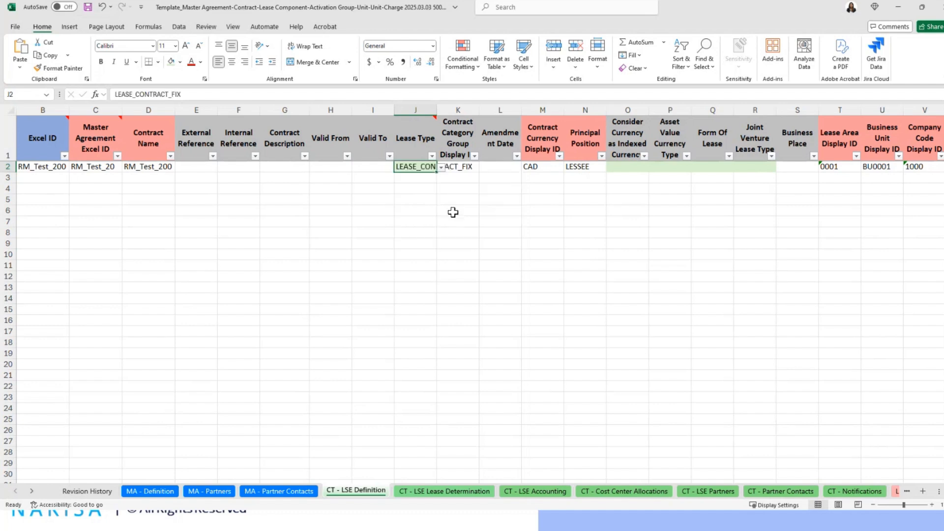
- Go through the row 2 entries from Consider Currency as Indexed Currency across to Business Unit Display ID
click(628, 168)
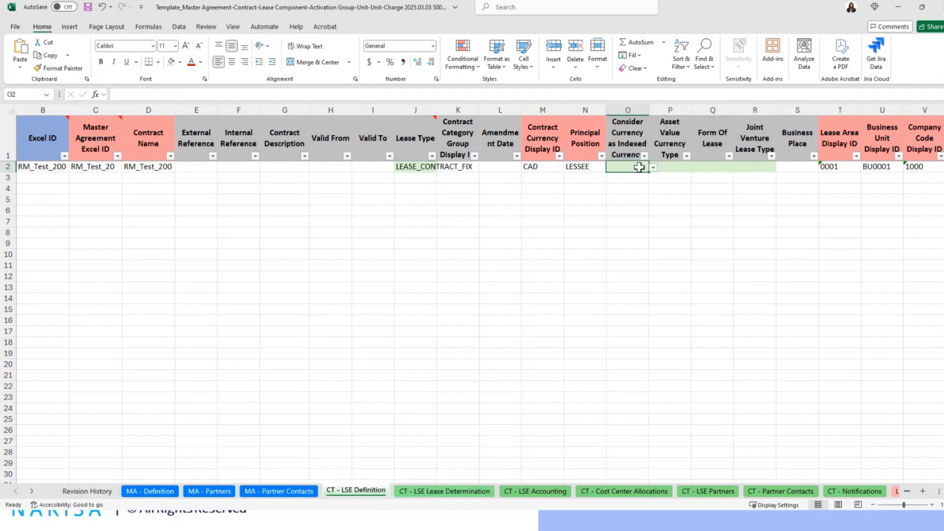
key(Right)
key(Right)
key(Right)
key(Right)
key(Right)
key(Right)
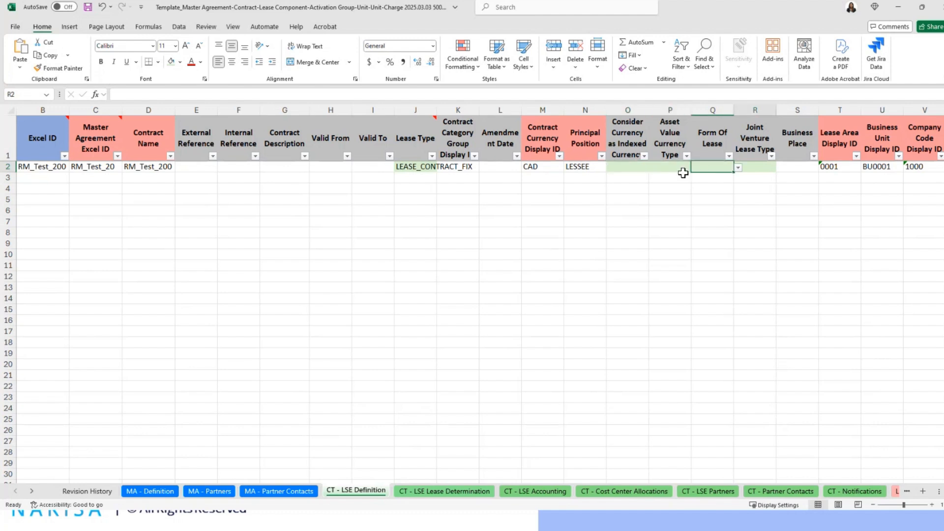
- Widen the Amendment Date column so its header fits on whole words, and select its row 2 cell
drag(521, 110, 529, 110)
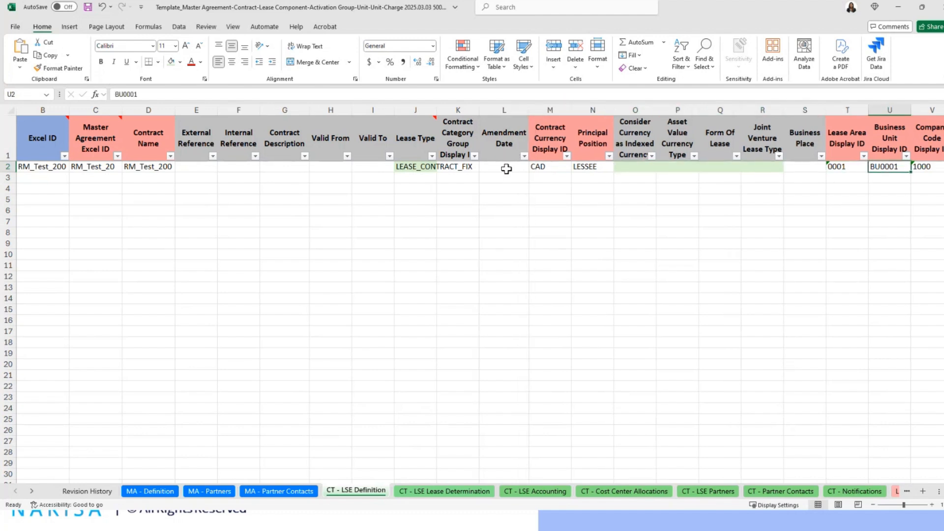
click(506, 168)
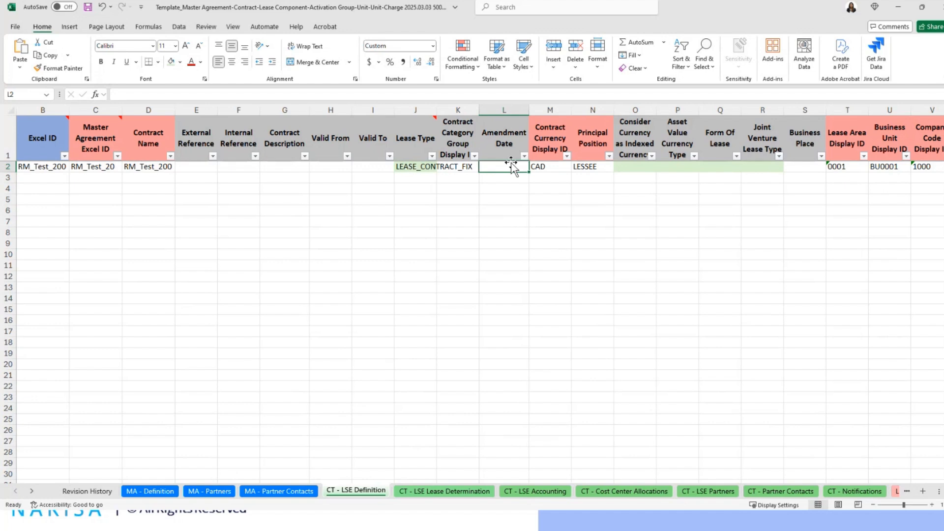
- Examine the row 2 entries from Contract Currency Display ID to Asset Value Currency Type
key(Tab)
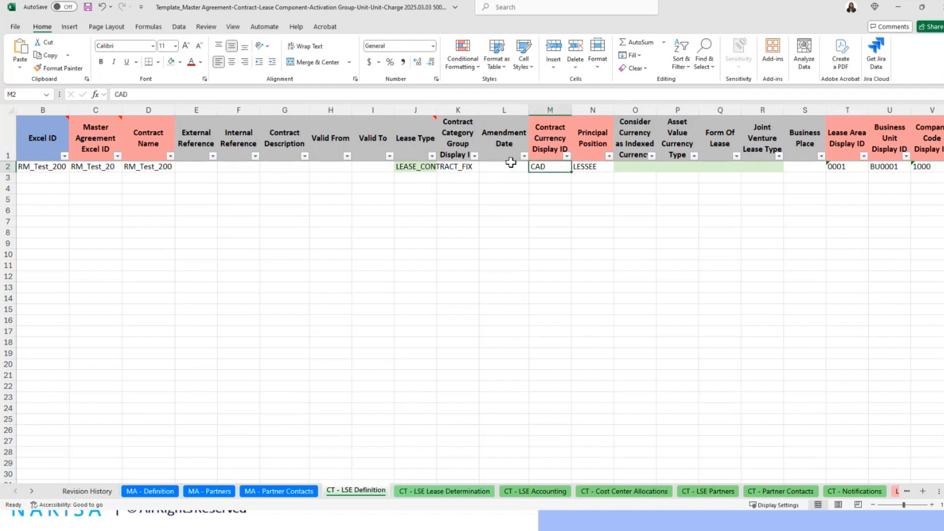
key(Tab)
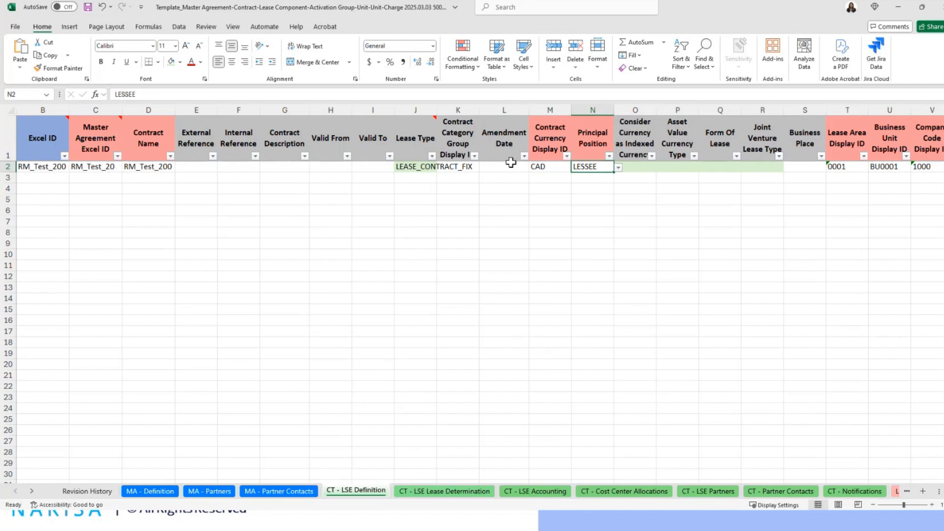
key(Tab)
key(Tab)
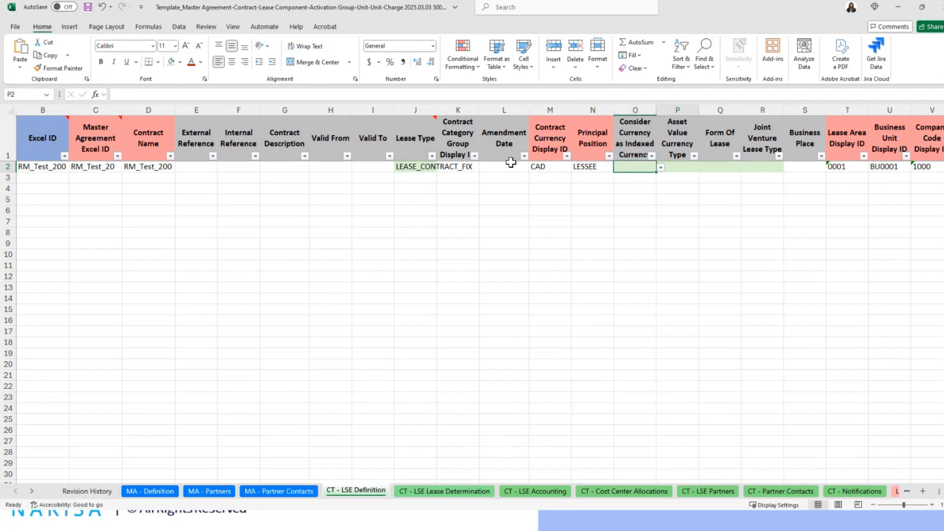
key(shift+Tab)
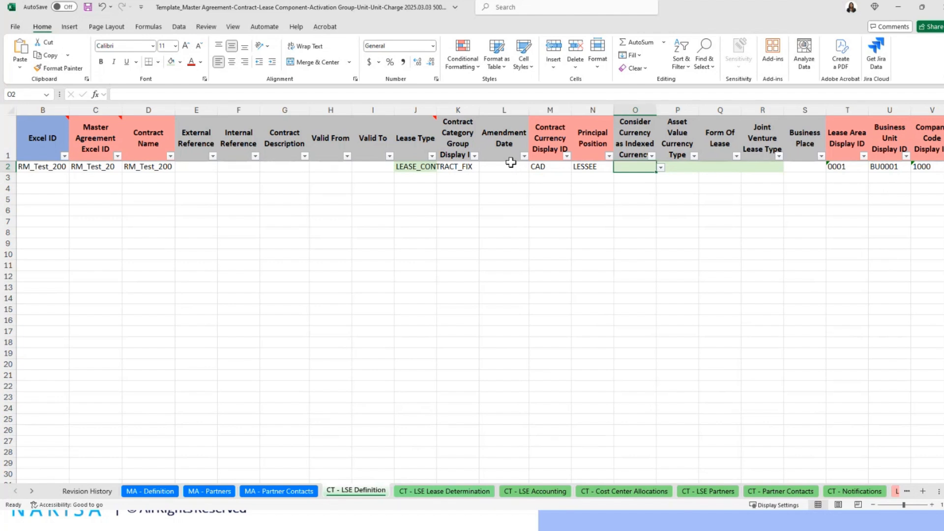
key(Tab)
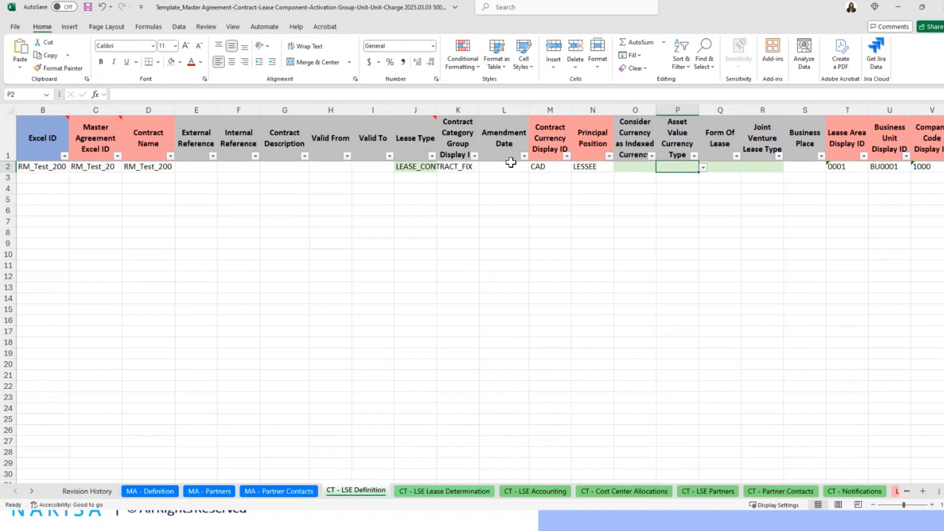
- View the available Asset Value Currency Type and Form Of Lease options in row 2 without choosing any
click(703, 168)
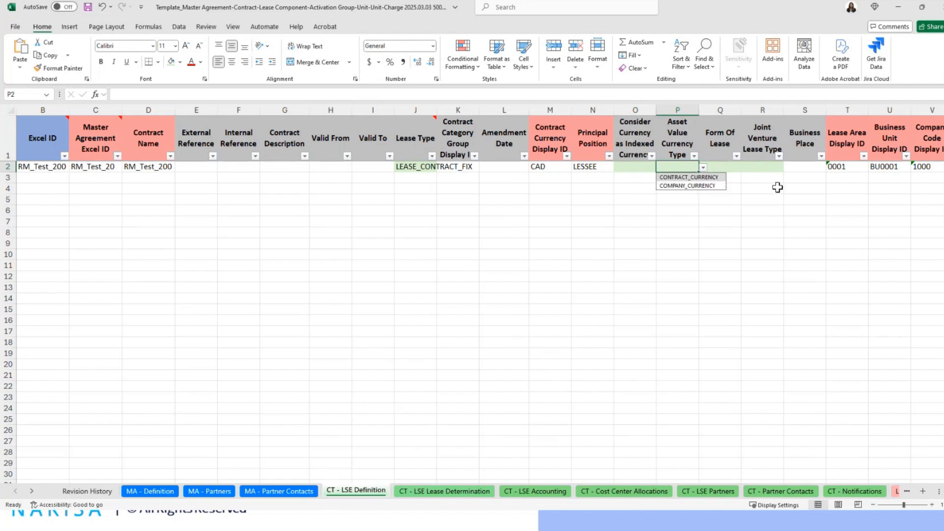
key(Escape)
click(724, 167)
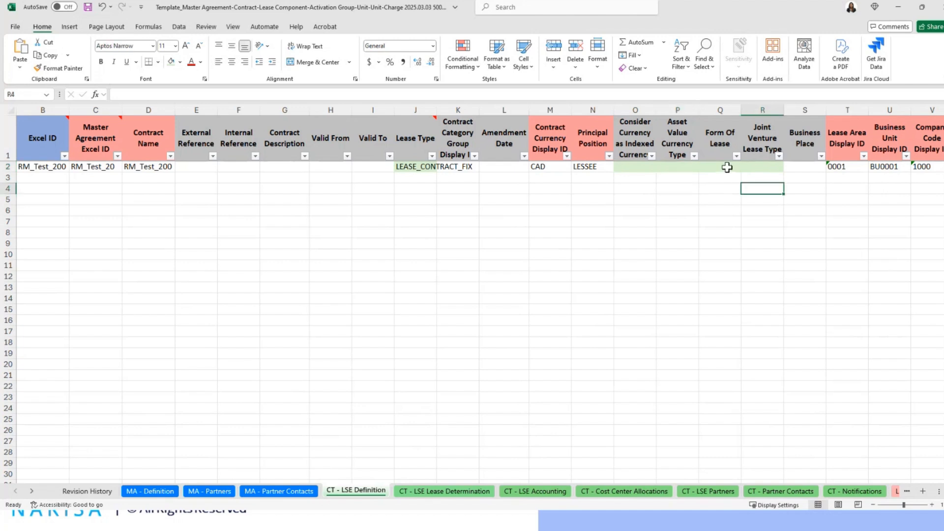
click(745, 167)
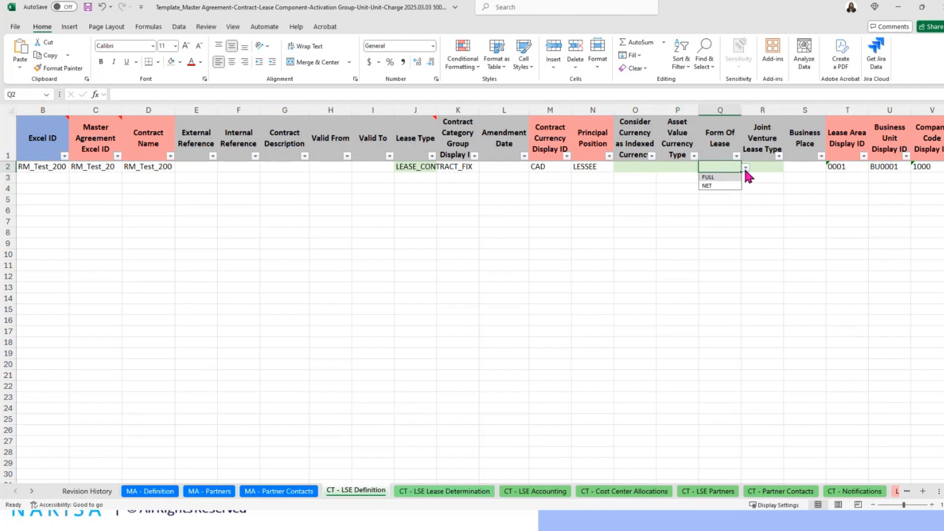
click(772, 168)
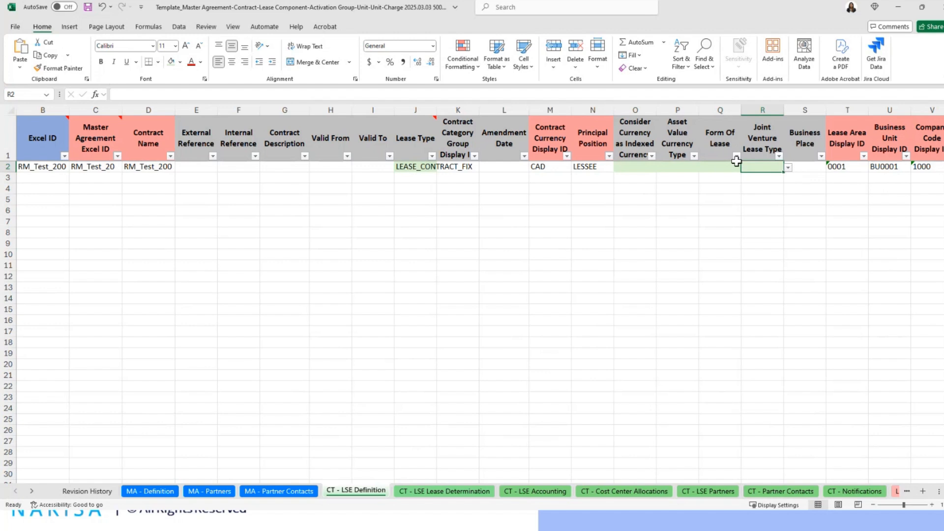
- Look over the remaining columns of the CT - LSE Definition sheet through Date Of Signature
click(690, 182)
key(Right)
key(Right)
key(Right)
key(Right)
key(Right)
key(Right)
key(Right)
key(Right)
key(Right)
key(Right)
key(Right)
key(Right)
key(Right)
key(Right)
key(Right)
key(Right)
key(Right)
key(Right)
key(Right)
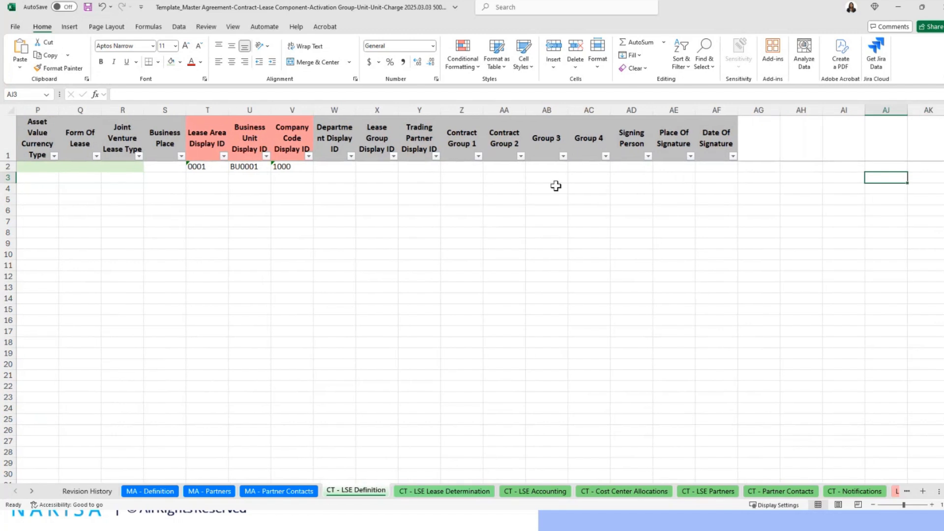
- Examine the row 2 cells from Lease Area Display ID through Department and Lease Group Display ID to Group 4
click(210, 166)
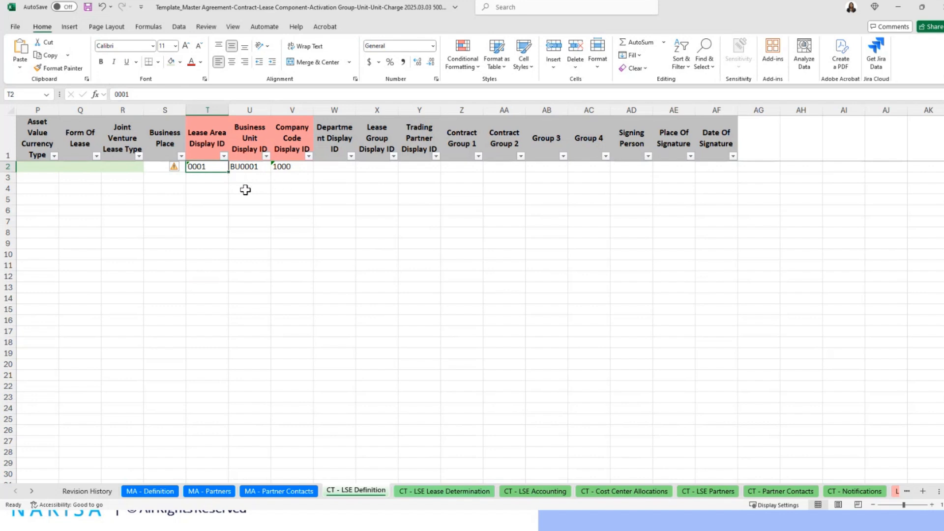
click(346, 168)
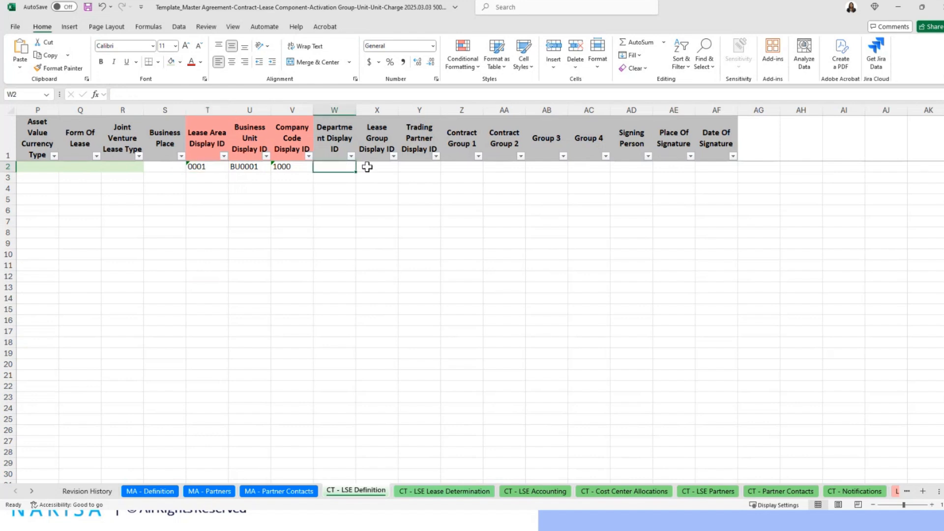
click(367, 167)
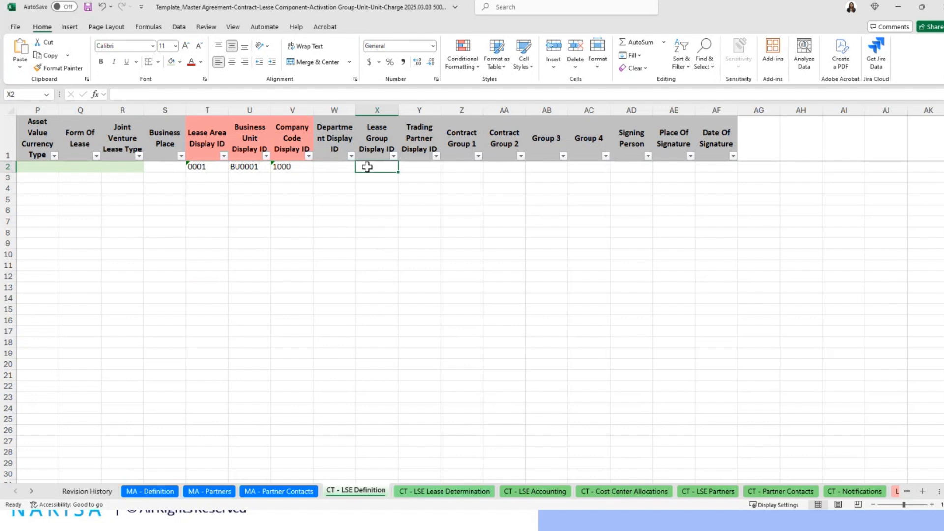
key(Right)
key(Right)
key(Right)
key(Right)
key(Right)
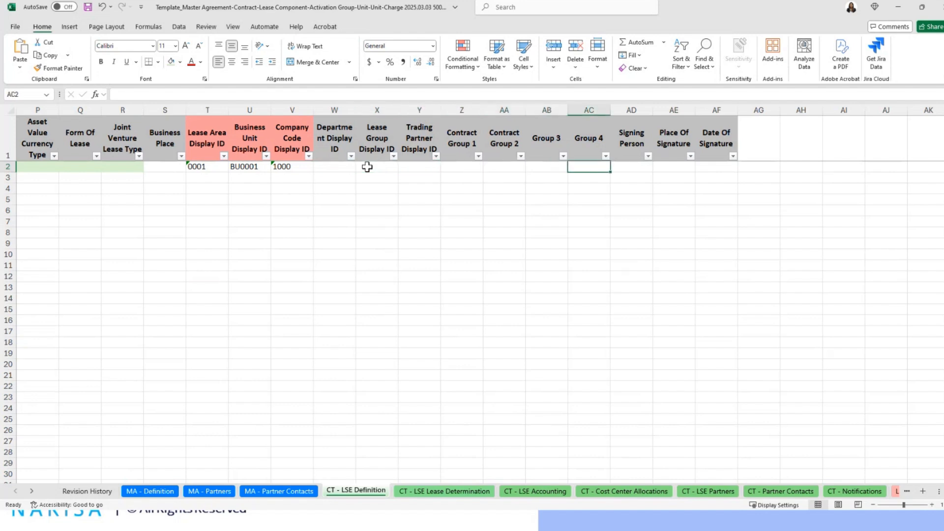
- Look over the columns and row 2 entries of the CT - LSE Lease Determination sheet
click(470, 494)
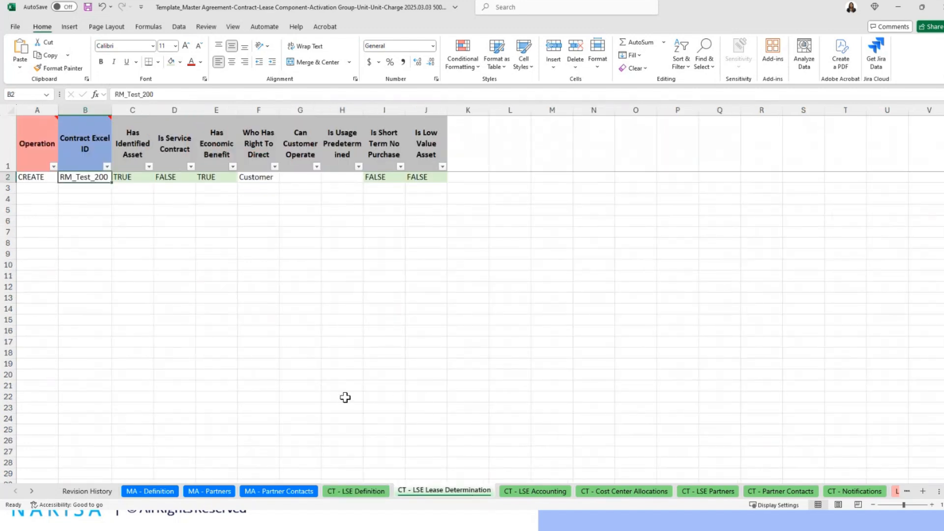
click(254, 319)
click(108, 221)
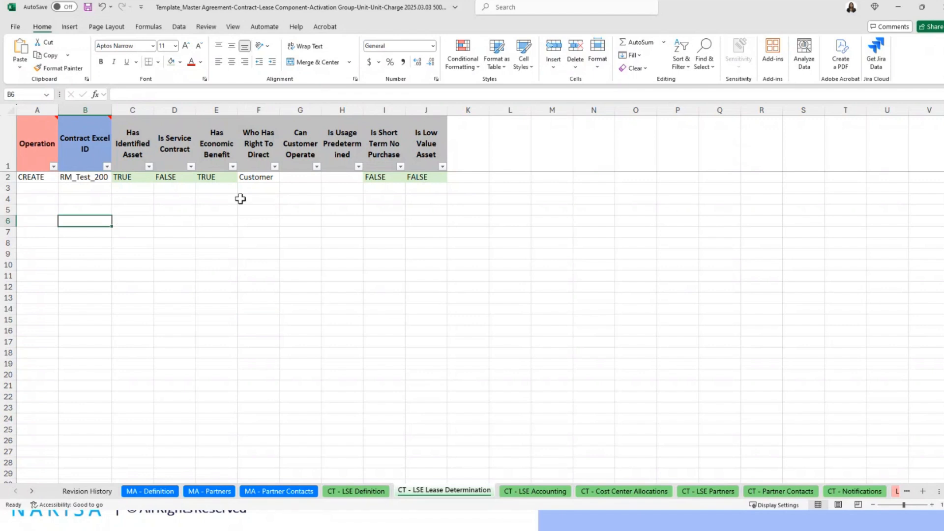
- Return to the CT - LSE Definition sheet and clear the Lease Type value in row 2
click(348, 492)
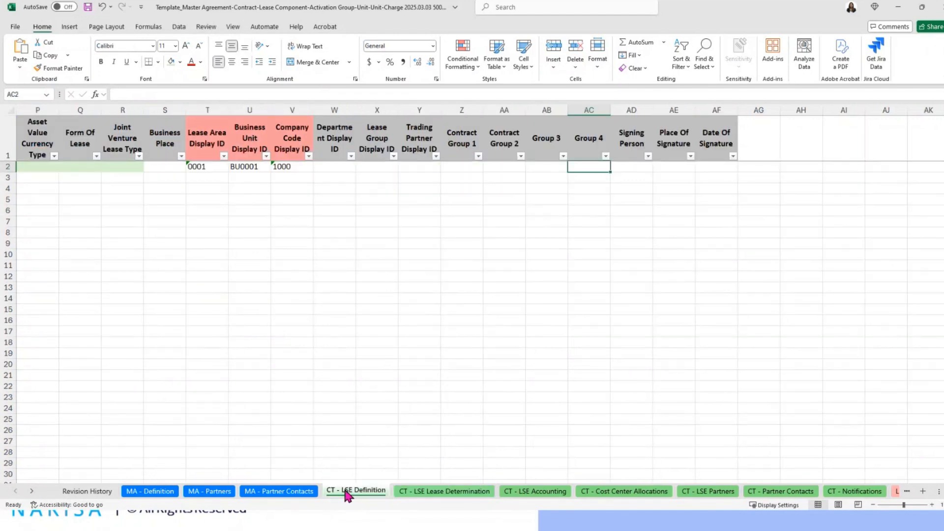
click(274, 196)
key(Left)
key(Left)
key(Left)
key(Left)
key(Left)
key(Left)
key(Left)
key(Left)
key(Left)
key(Left)
key(Left)
key(Left)
key(Left)
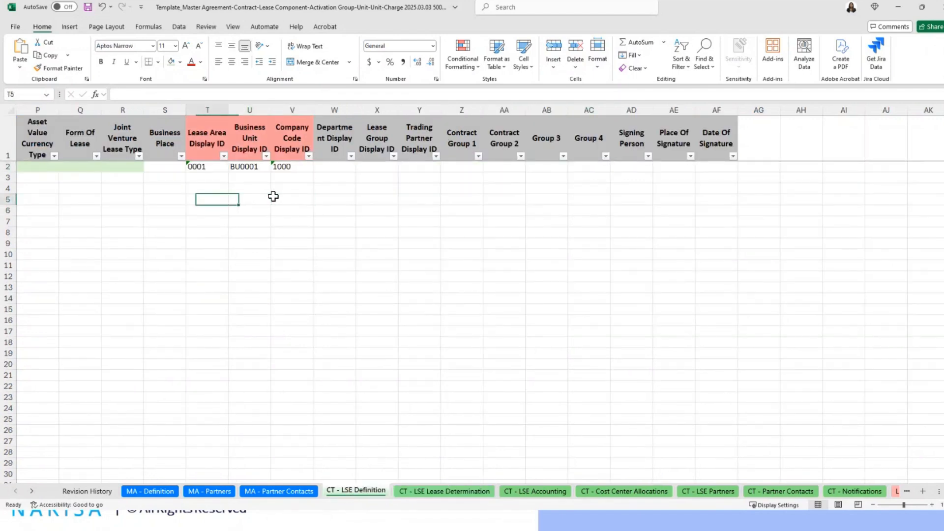
key(Left)
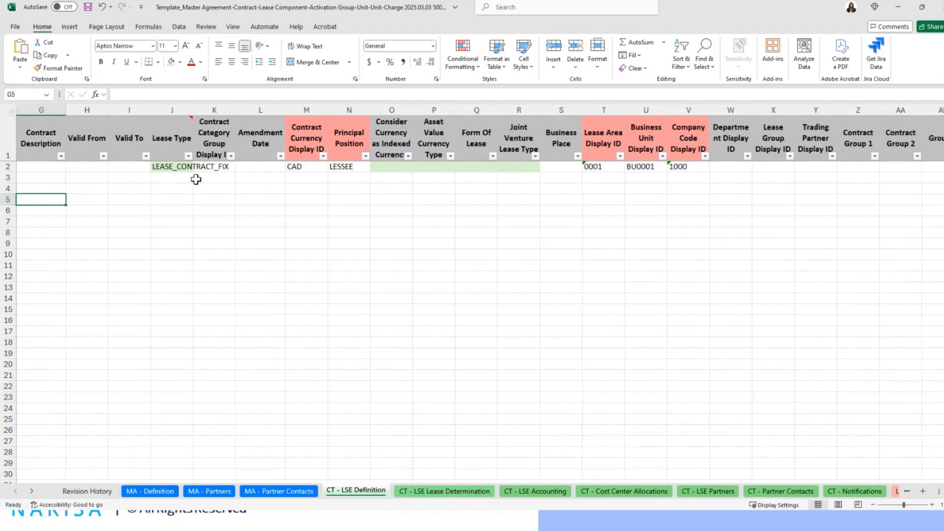
click(186, 169)
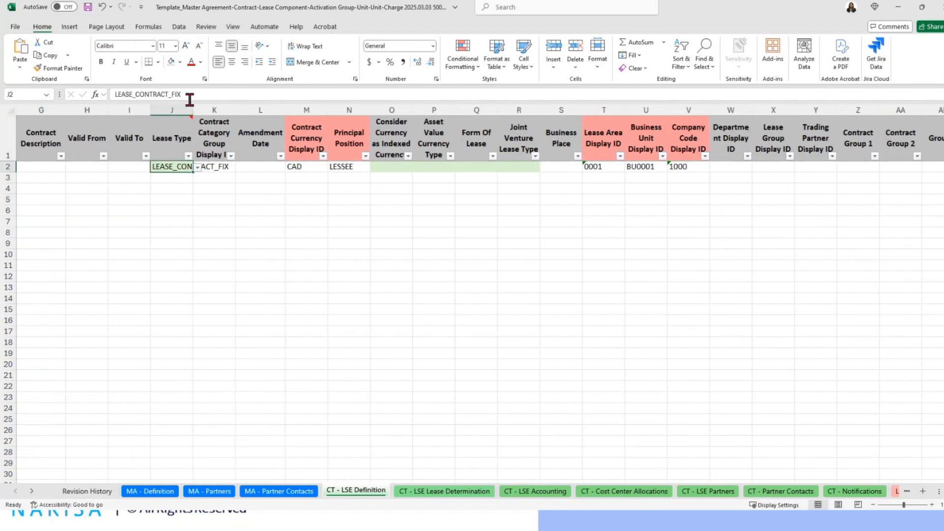
drag(188, 95, 97, 95)
key(BackSpace)
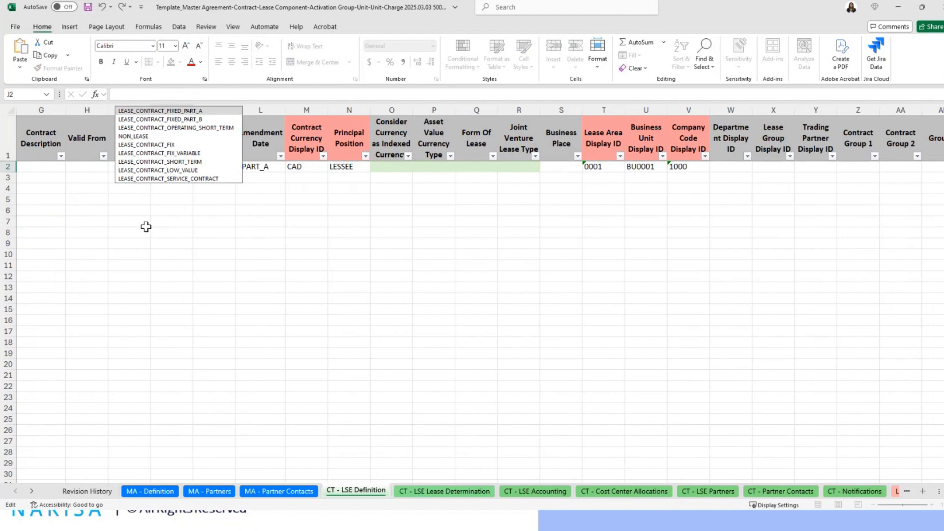
key(Return)
click(172, 169)
key(Delete)
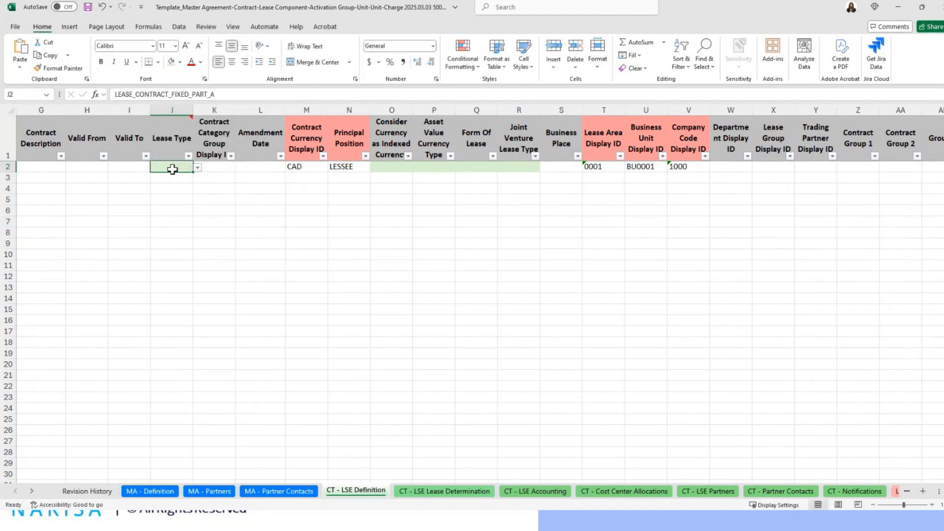
- Compare the empty Lease Type cell on CT - LSE Definition with the CT - LSE Lease Determination entries, starting at Has Identified Asset
click(421, 491)
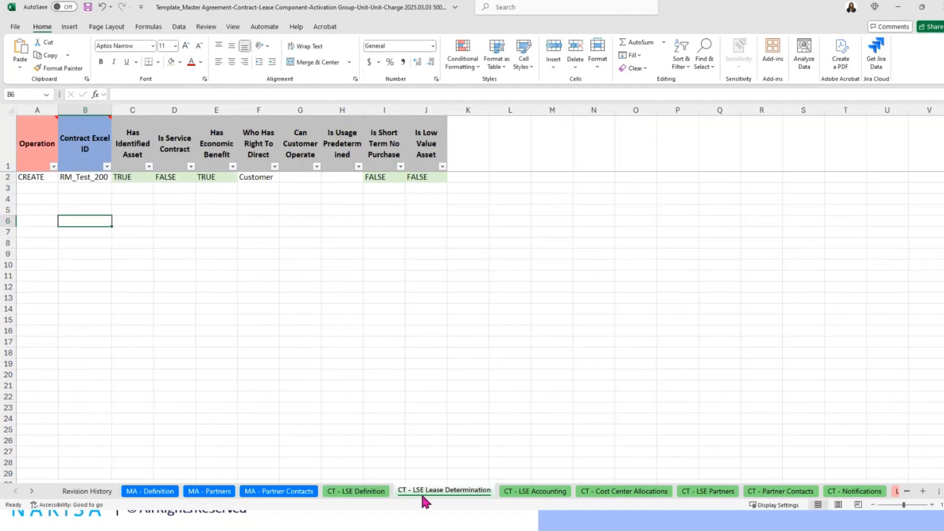
click(360, 492)
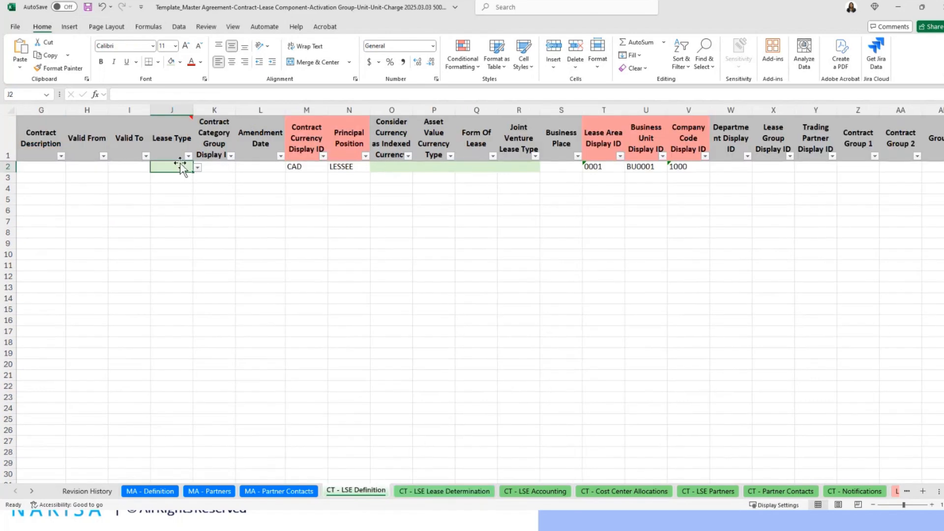
click(427, 489)
click(262, 331)
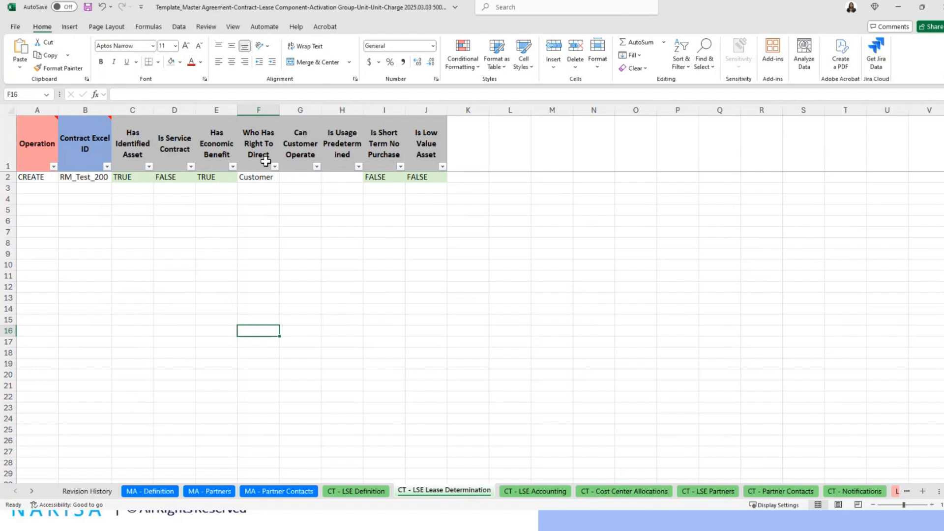
click(139, 177)
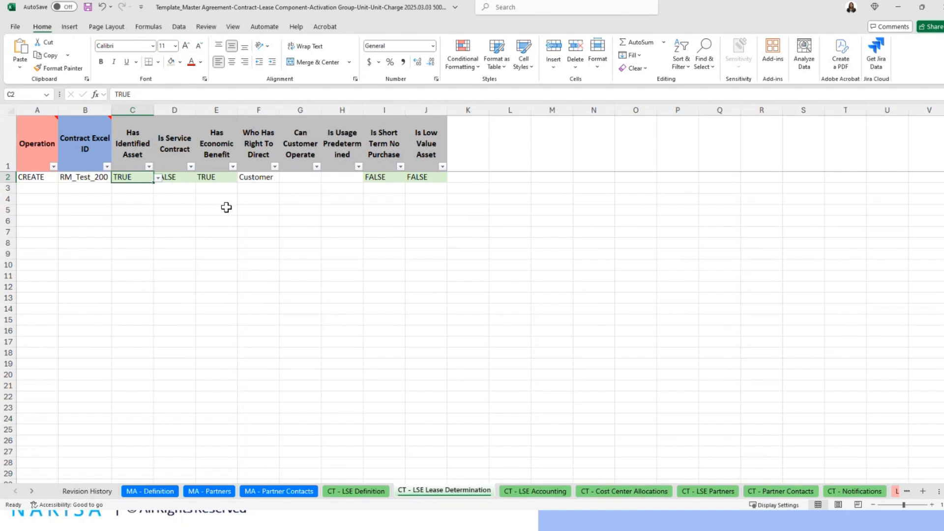
- Recheck the Lease Type cell on CT - LSE Definition and go back to the CT - LSE Lease Determination sheet
click(349, 501)
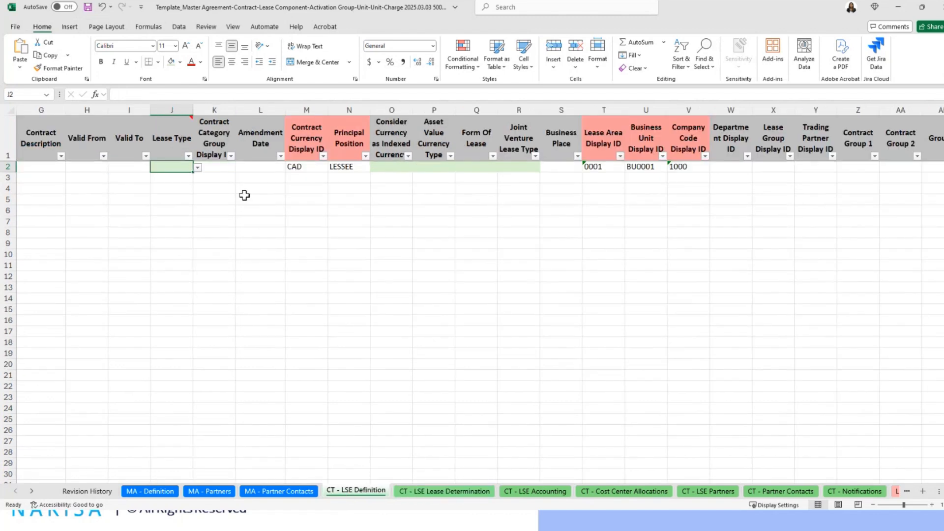
click(204, 168)
click(191, 169)
click(425, 492)
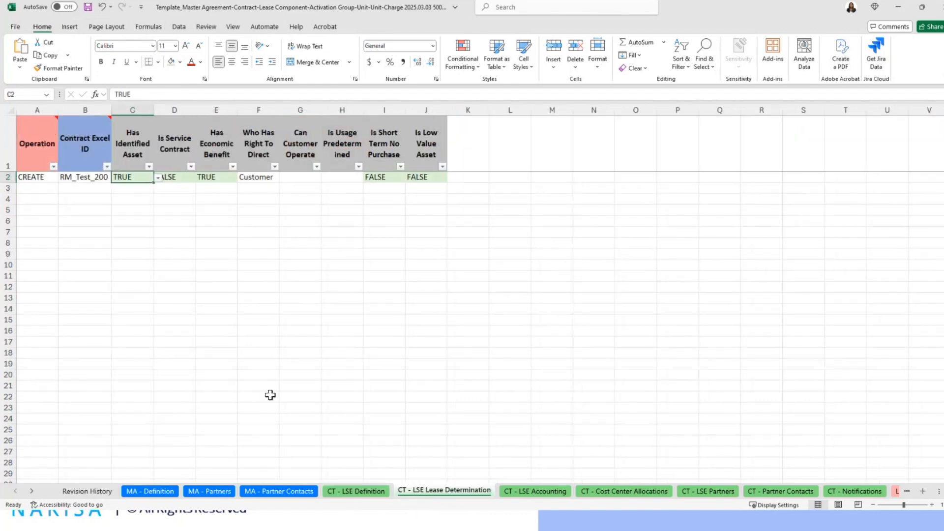
- Open the CT - LSE Accounting sheet
click(540, 492)
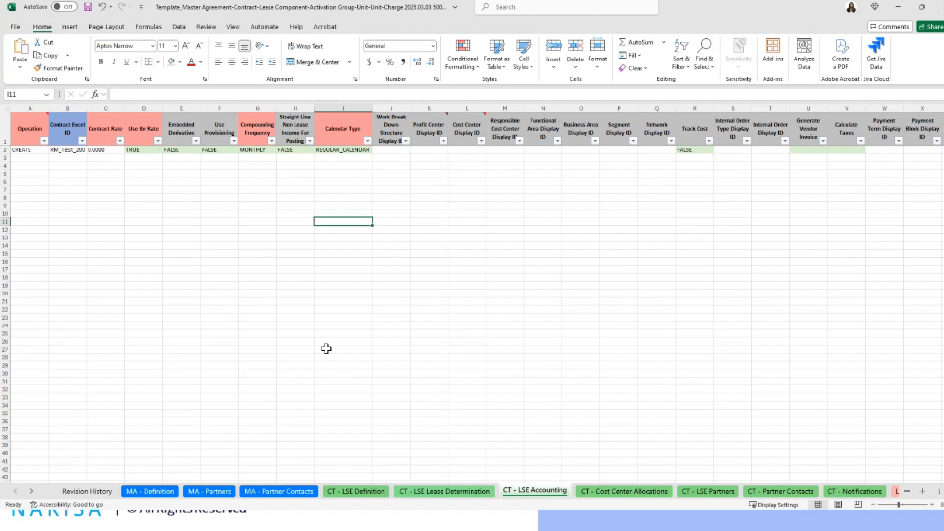
- Check the row 2 Operation and Contract Excel ID entries on CT - LSE Accounting against the CT - LSE Definition sheet
click(203, 253)
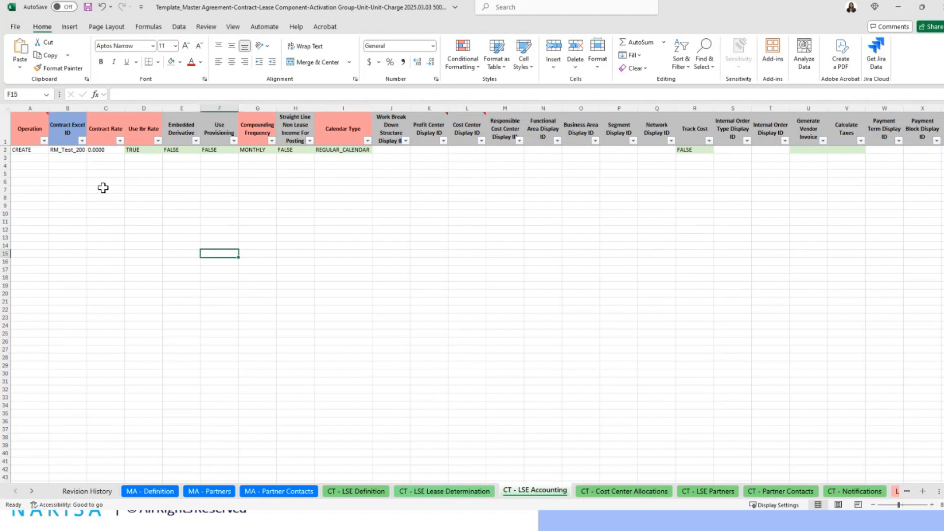
click(39, 153)
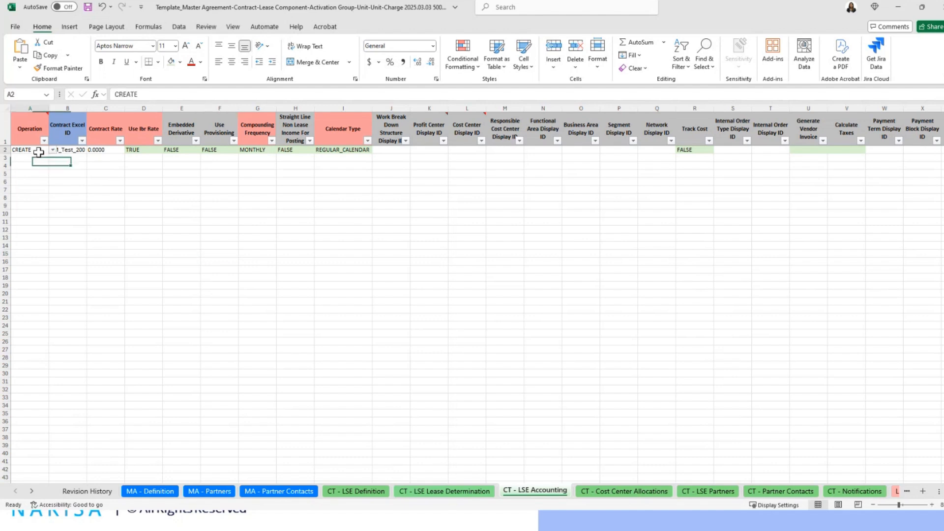
click(73, 151)
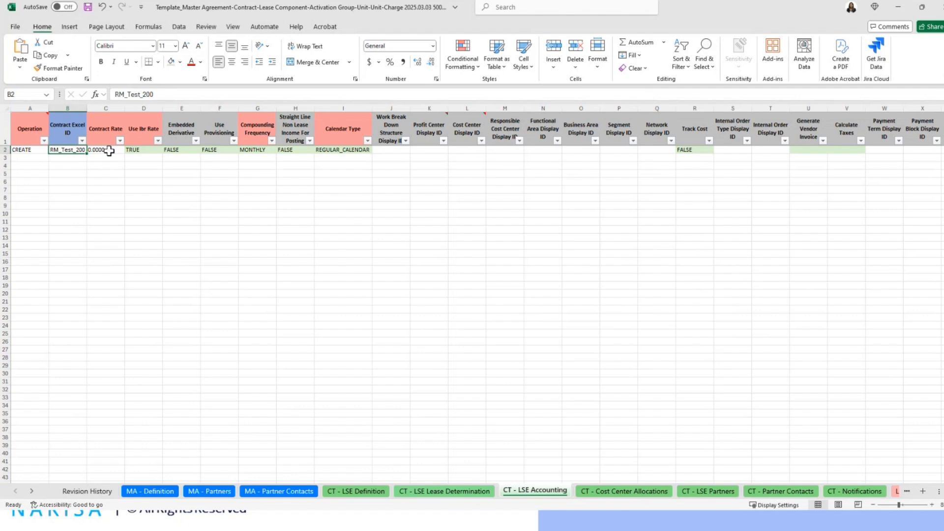
click(355, 491)
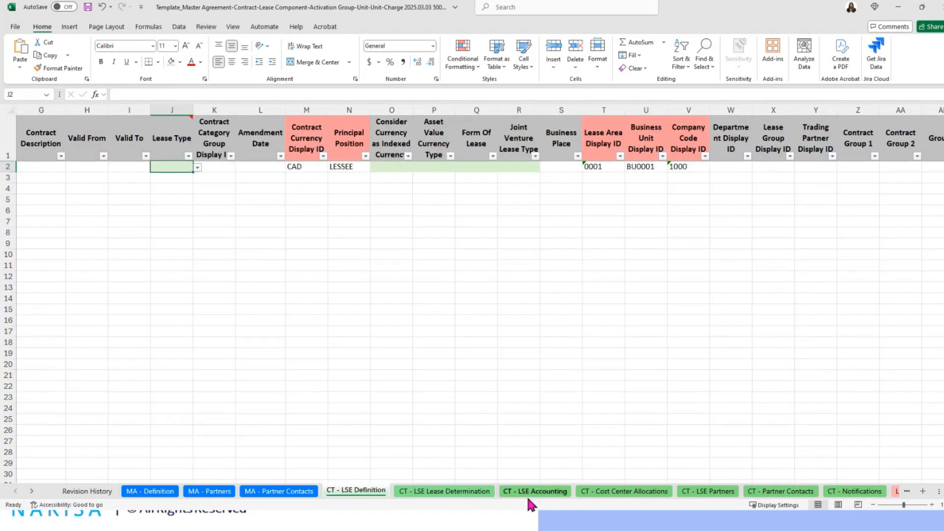
click(526, 495)
- Compare the row 2 Contract Rate and Use Ibr Rate entries and read the note on the Cost Center Display ID header
key(Right)
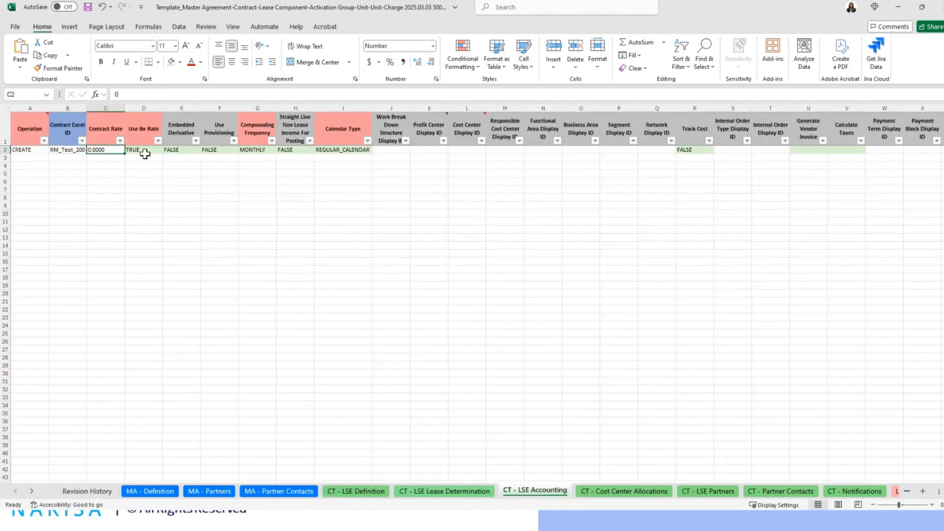
click(144, 154)
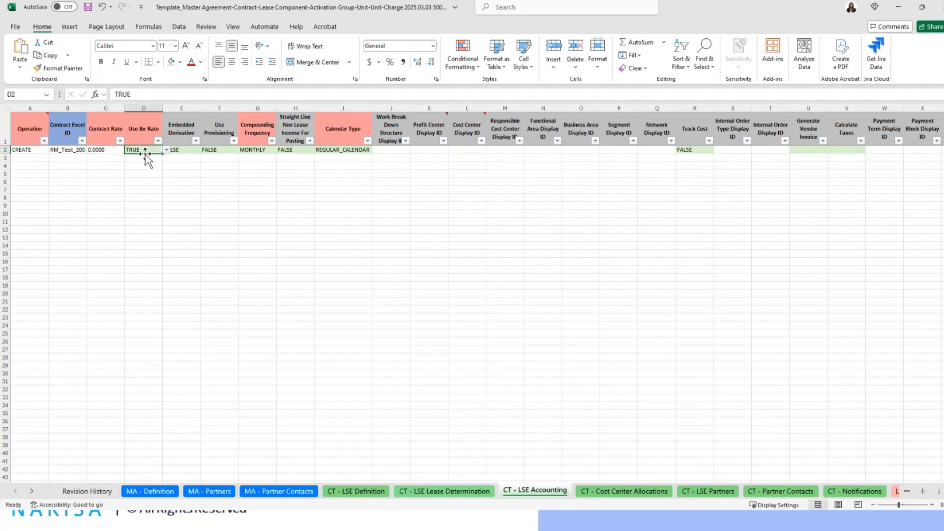
key(Left)
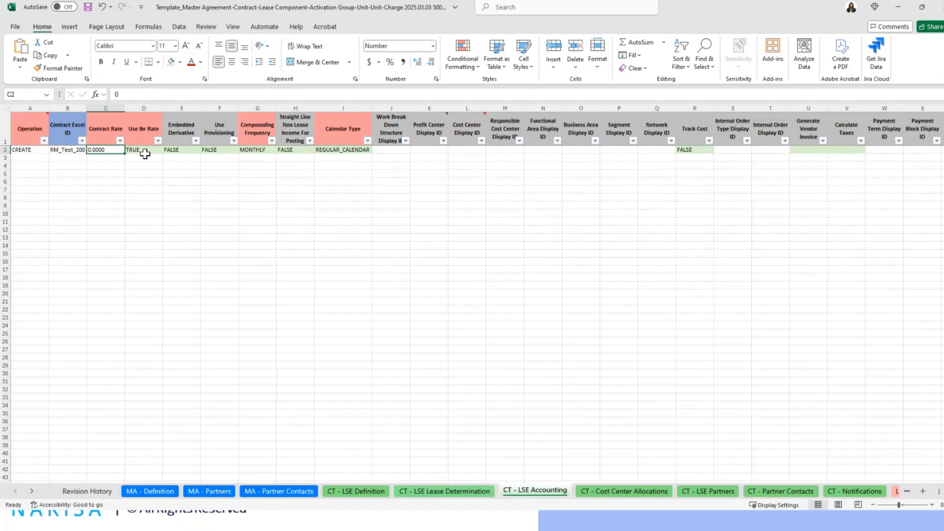
click(146, 152)
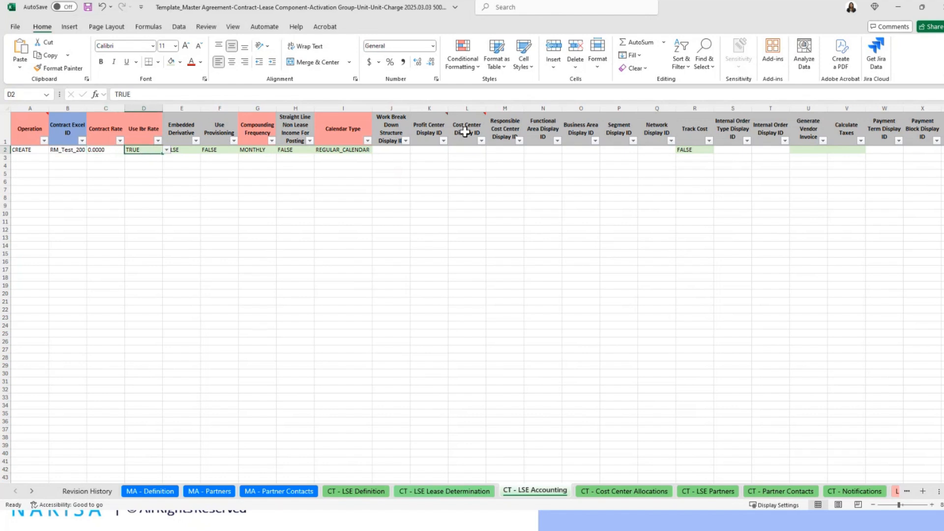
mouse_move(464, 132)
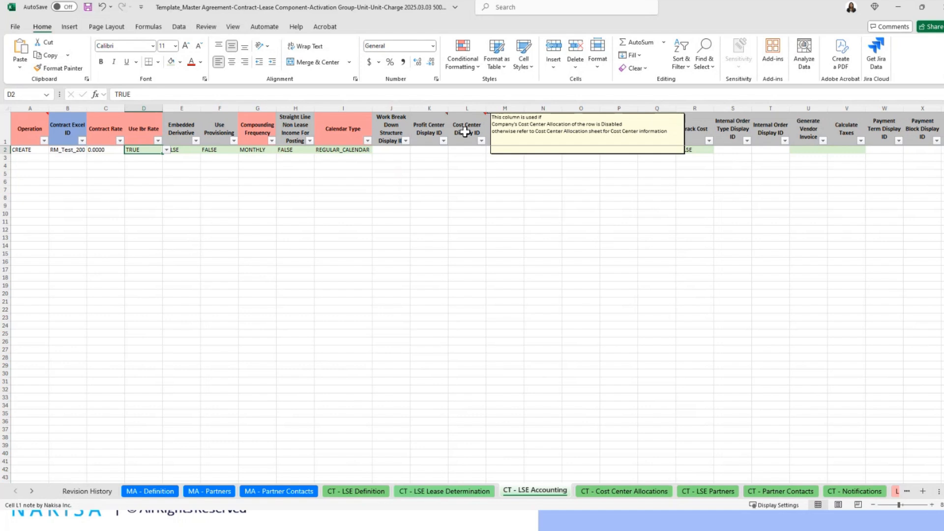
- Review the row 2 entries from Embedded Derivative to Straight Line Non Lease Income For Posting, including the available Compounding Frequency options
key(Right)
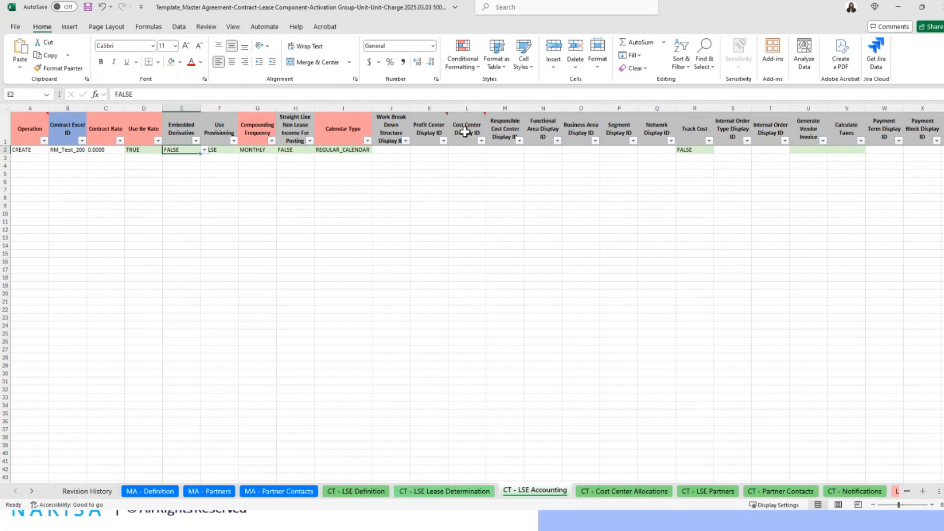
key(Right)
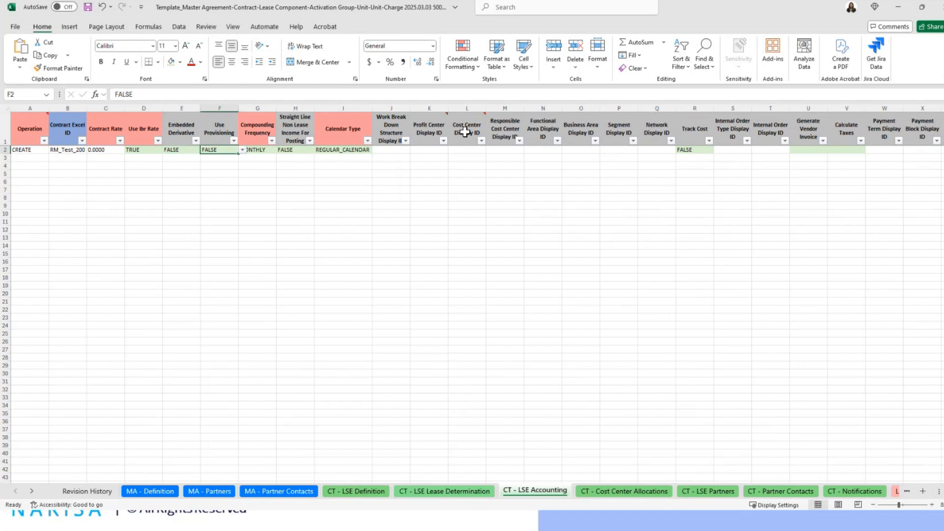
key(Right)
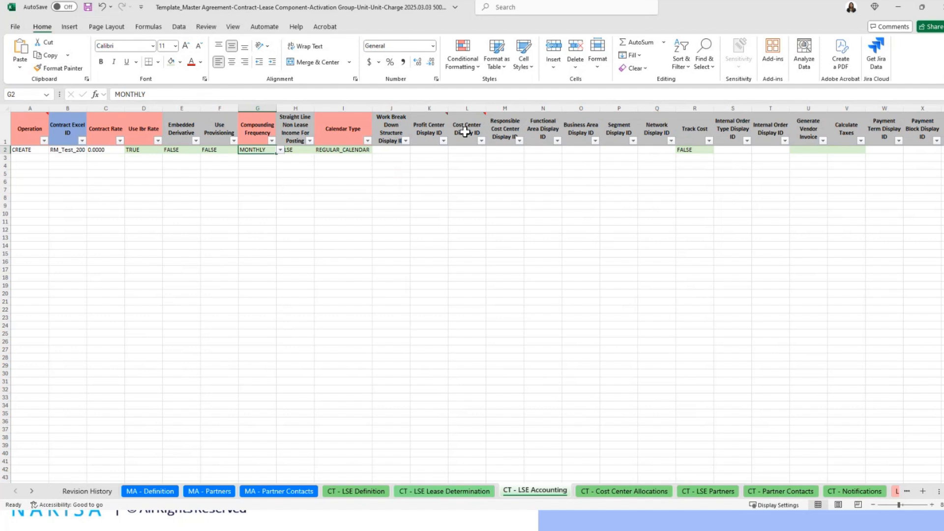
click(280, 150)
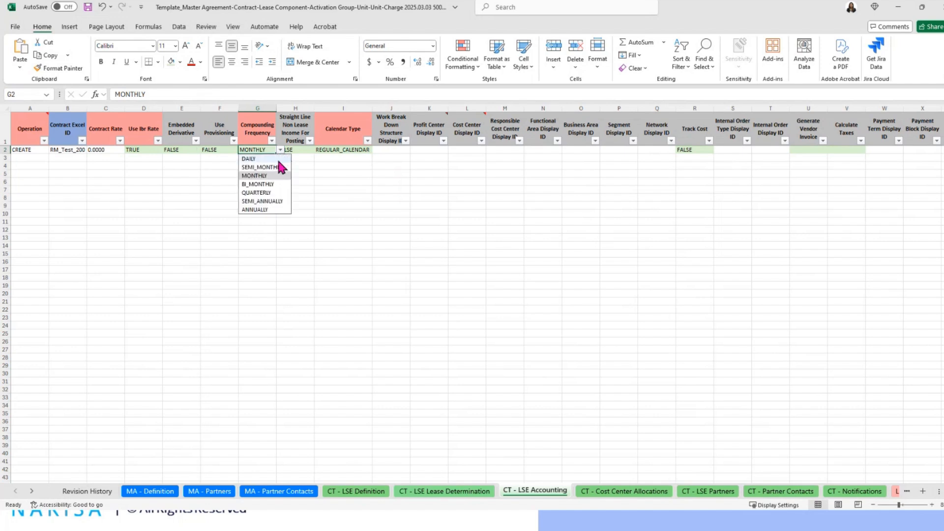
click(266, 236)
click(305, 150)
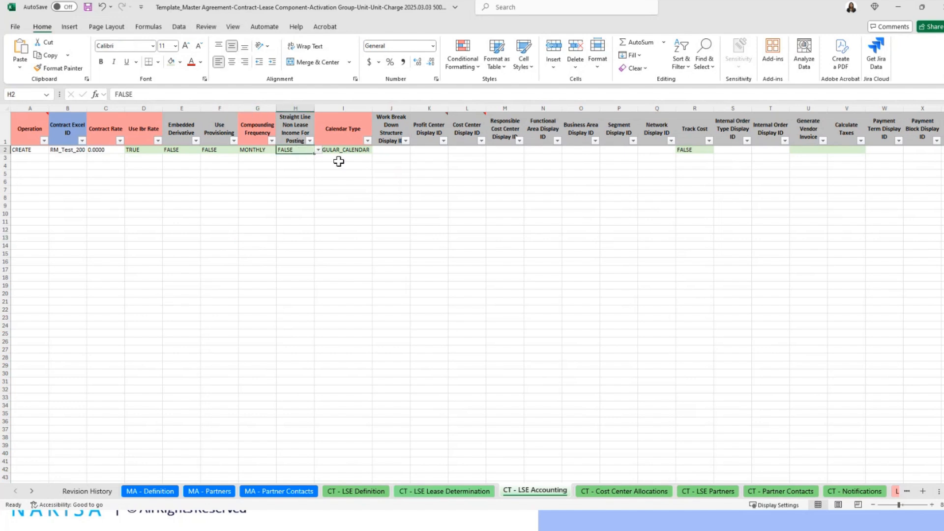
- View the available Calendar Type options for row 2 without changing the selection
key(Right)
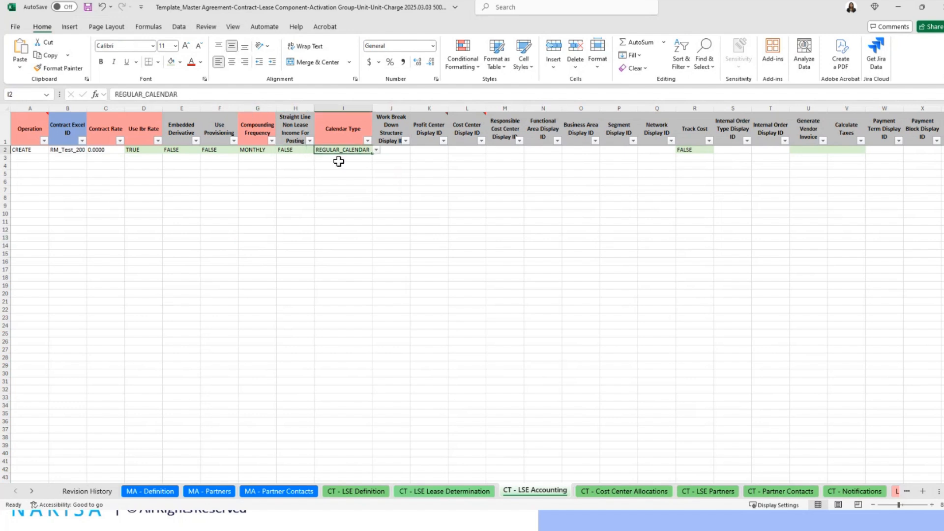
click(376, 150)
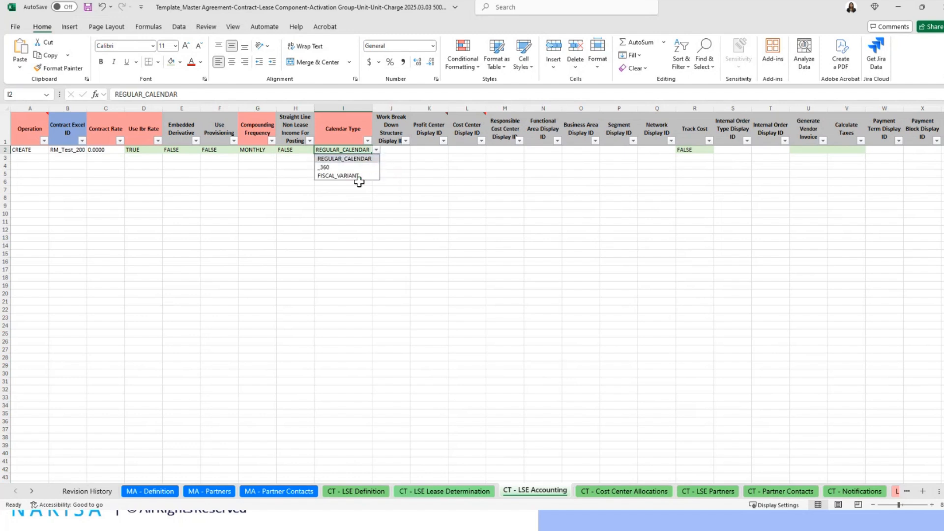
click(354, 192)
click(350, 150)
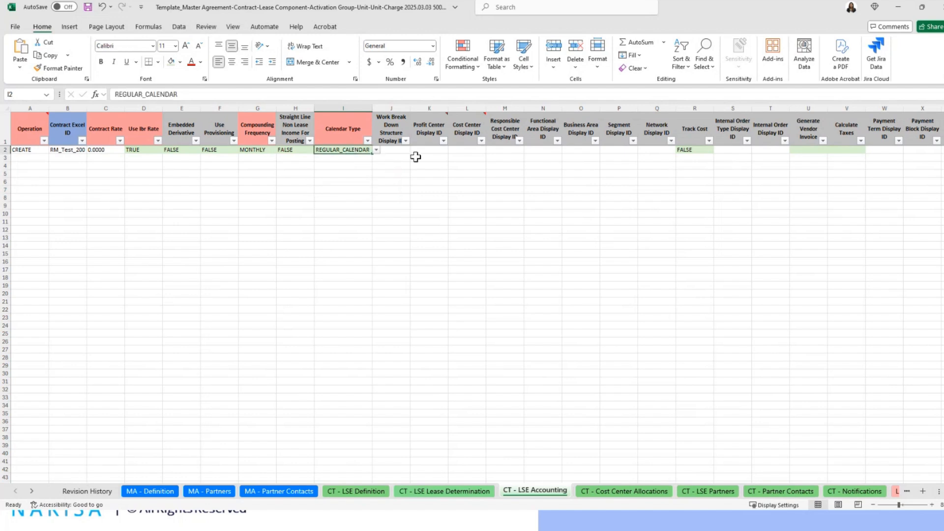
- Go through the optional row 2 cells from Work Break Down Structure Display ID to Network Display ID
key(Tab)
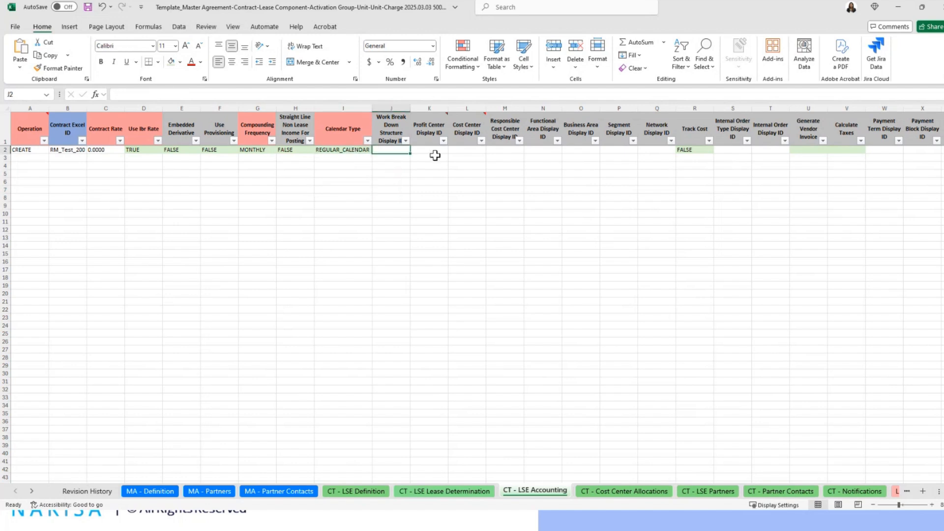
key(Tab)
key(Tab)
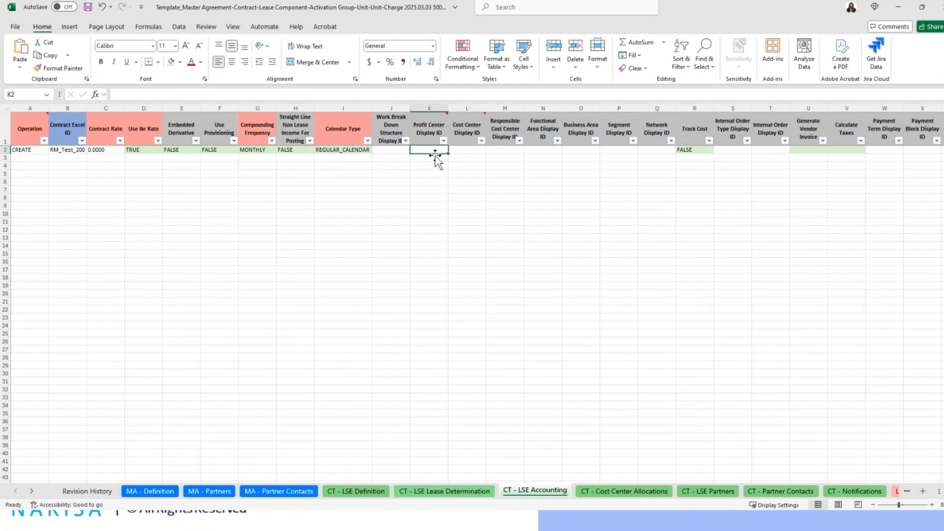
key(Tab)
key(Tab)
key(Tab)
key(Tab)
key(Tab)
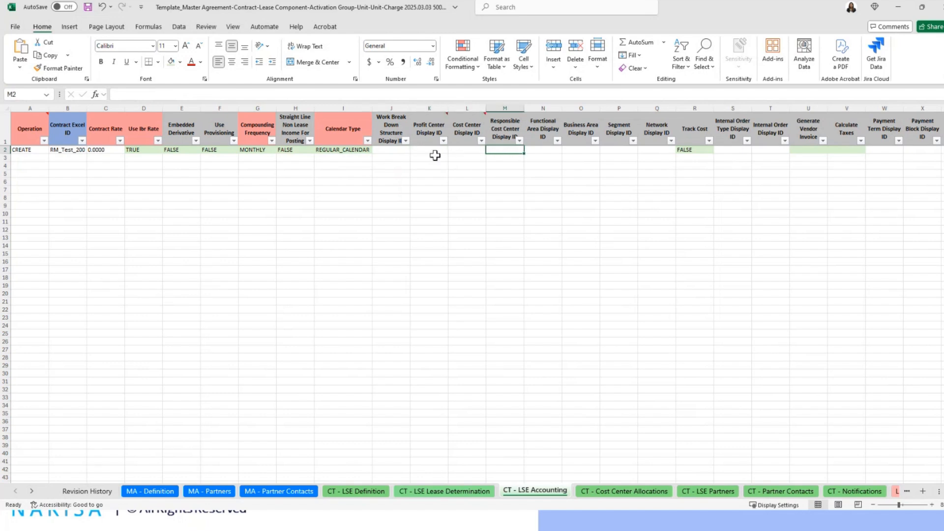
key(shift+Tab)
key(shift+Tab)
key(shift+Tab)
key(shift+Tab)
key(Tab)
key(Tab)
key(Tab)
key(Tab)
key(Tab)
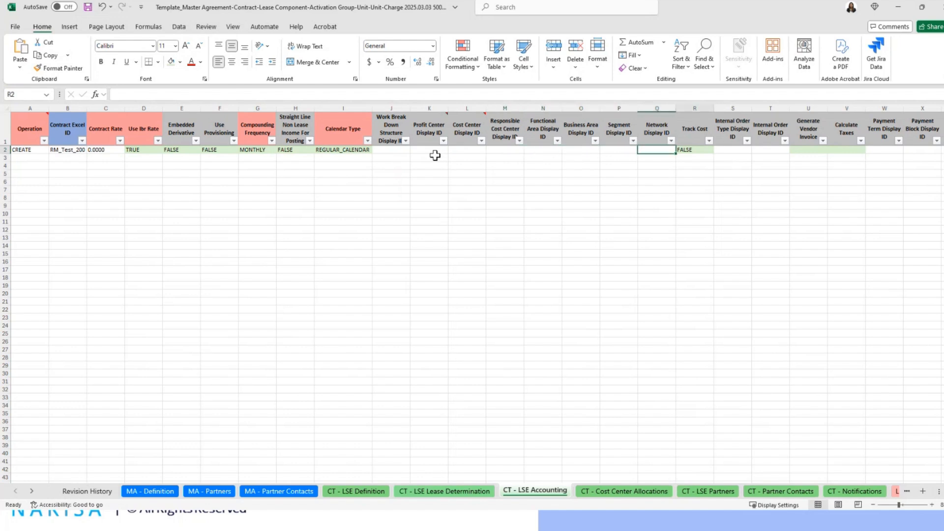
- Continue through the optional row 2 cells from Track Cost to Tax Calculation Type
key(Tab)
key(Tab)
key(Tab)
key(Tab)
key(Tab)
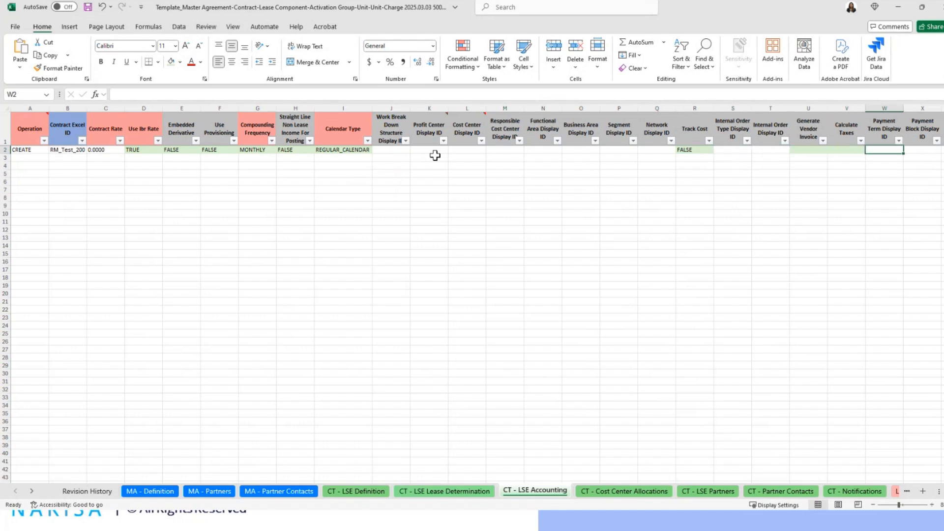
key(Tab)
key(Tab)
key(Tab)
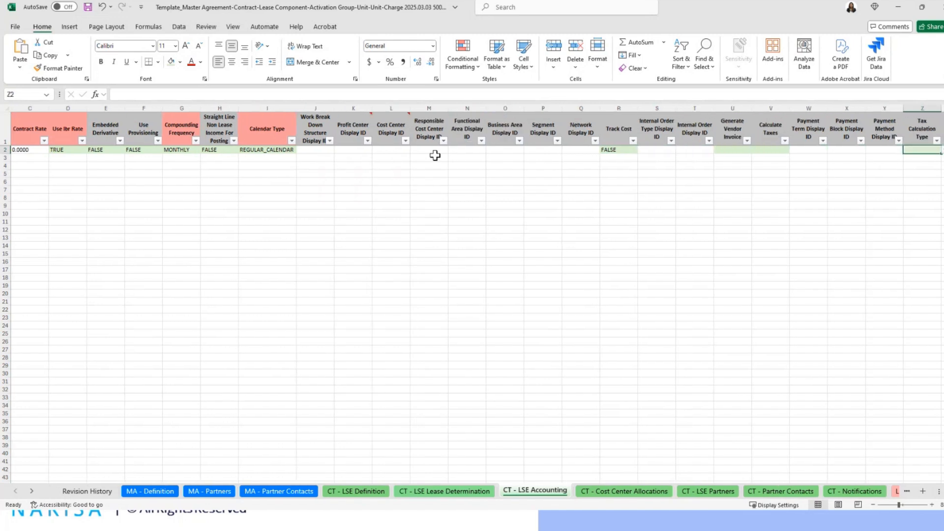
- Go back to Generate Vendor Invoice and Calculate Taxes in row 2 and view their available options without choosing any
key(shift+Tab)
key(shift+Tab)
key(shift+Tab)
key(shift+Tab)
key(shift+Tab)
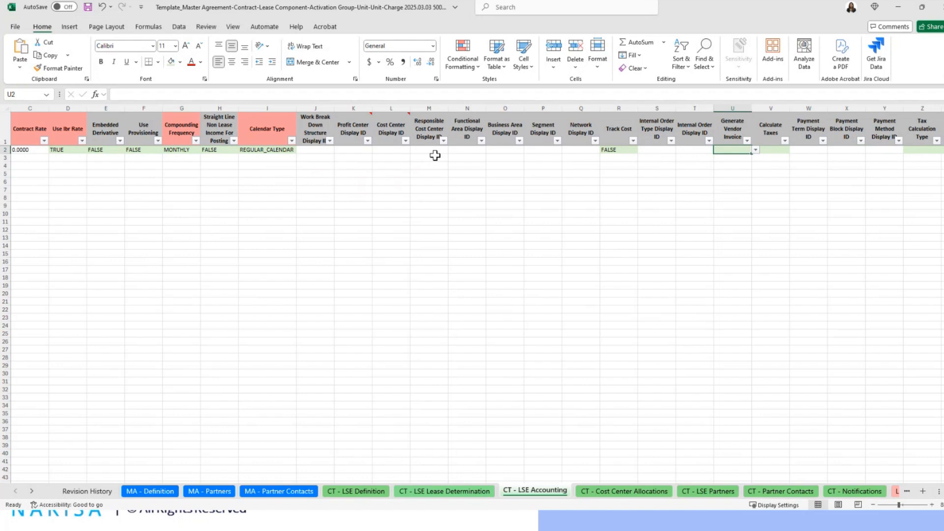
click(755, 150)
click(772, 149)
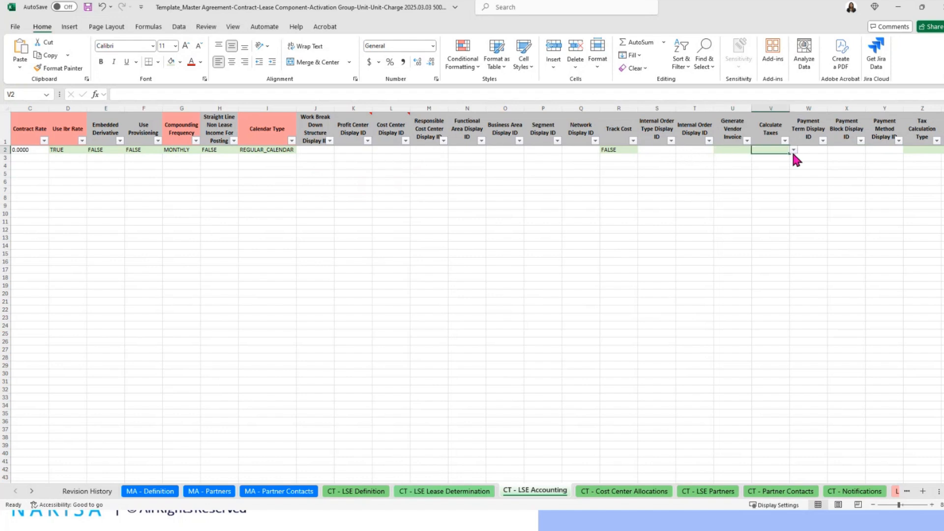
click(793, 149)
click(838, 179)
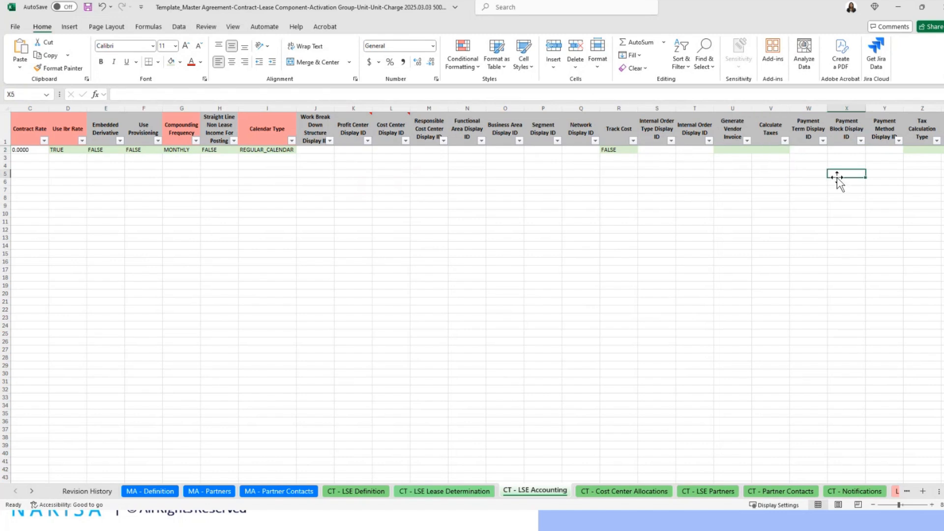
- Review the remaining optional accounting cells in row 2 from Payment Term Display ID to Transaction Type Posting
click(808, 150)
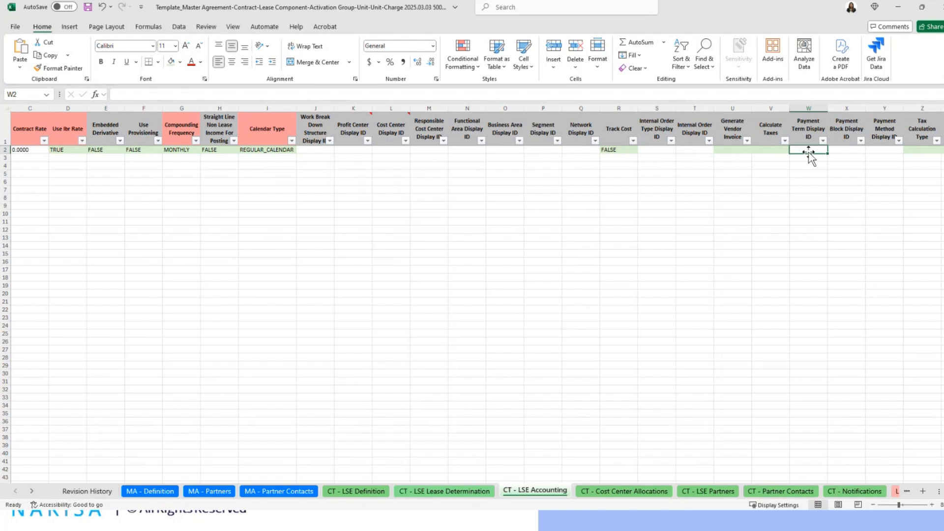
key(Right)
key(Right)
key(Right)
key(Right)
key(Right)
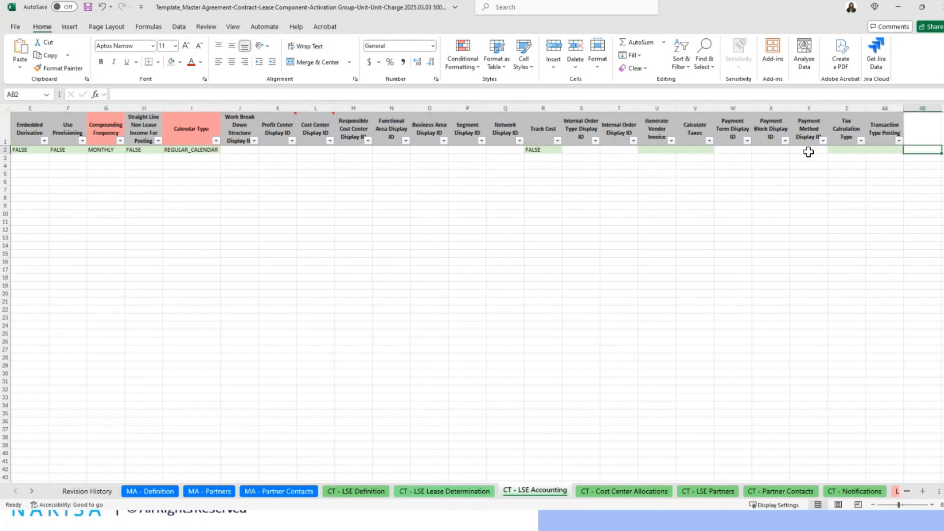
click(843, 151)
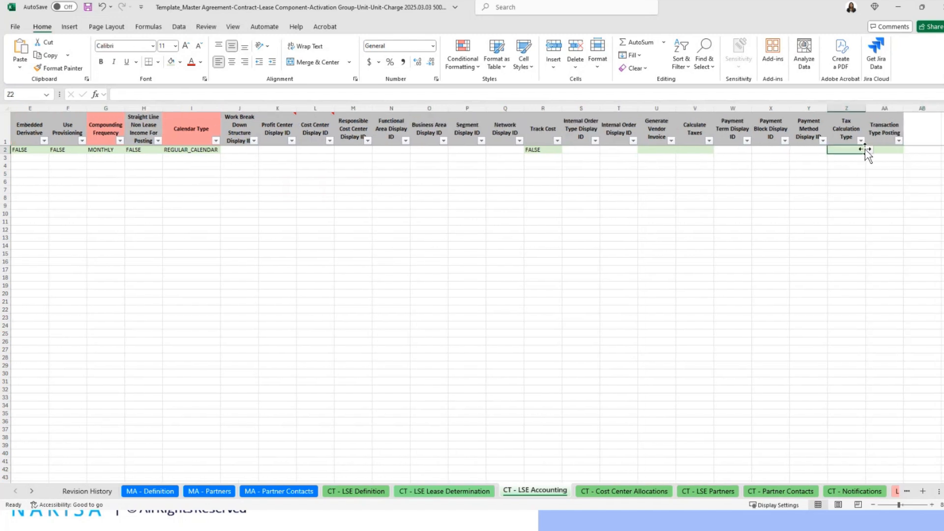
click(893, 152)
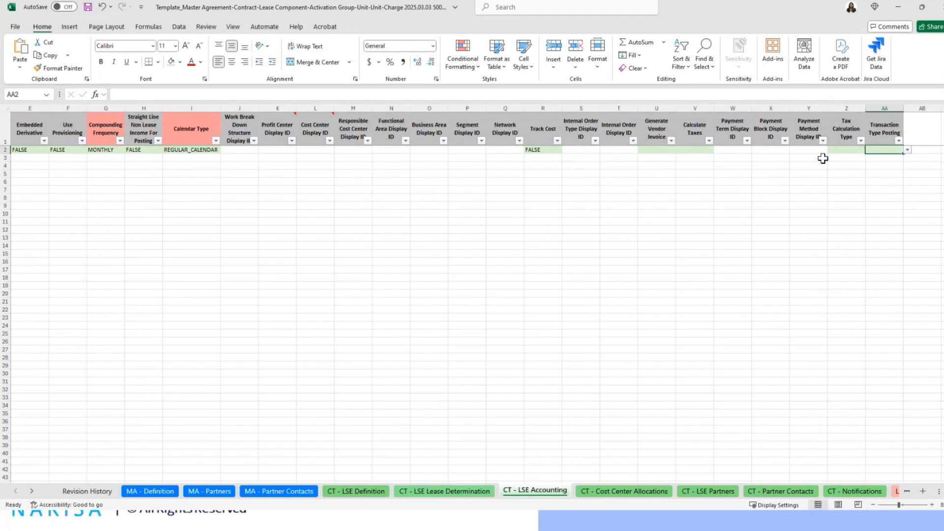
click(794, 166)
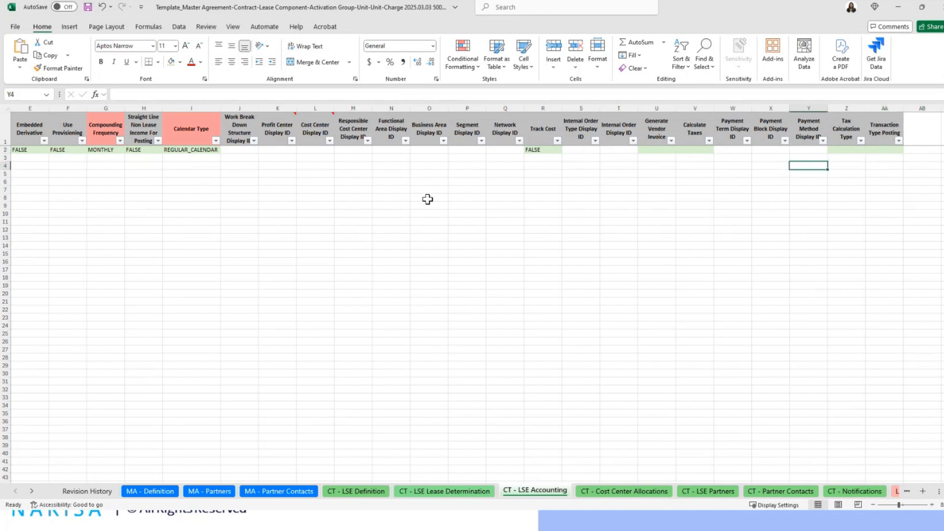
- Open the CT - Cost Center Allocations sheet and examine its row 2 Cost Center Display ID and Profit Center Display ID entries
click(615, 492)
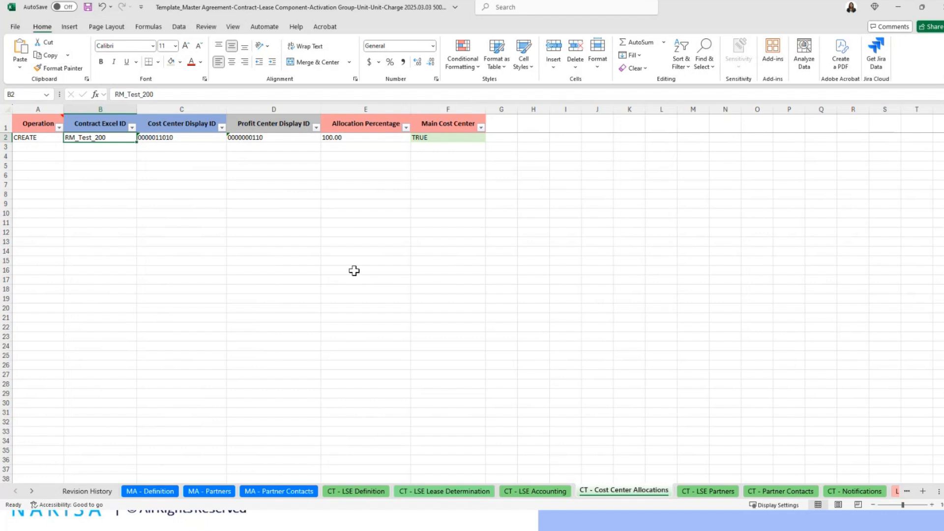
click(184, 138)
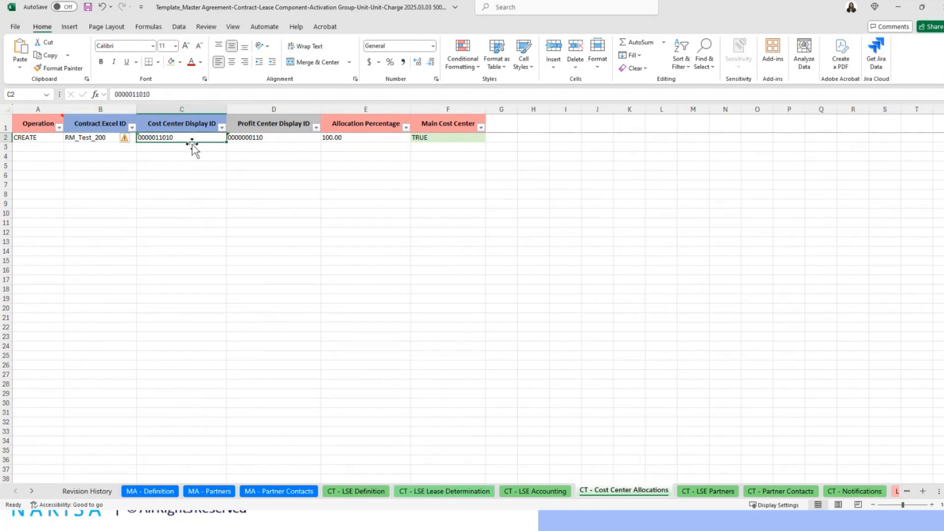
click(208, 193)
click(190, 138)
click(264, 138)
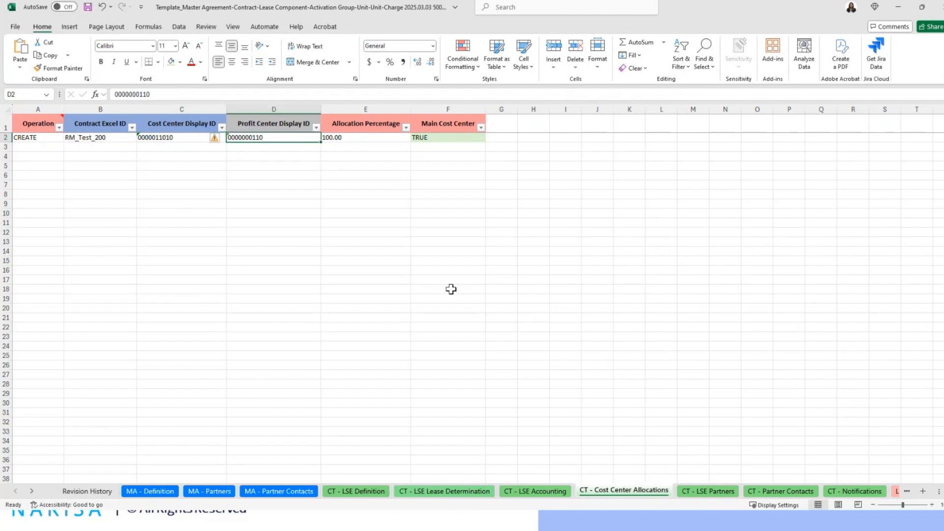
- Open the CT - LSE Partners sheet
click(713, 491)
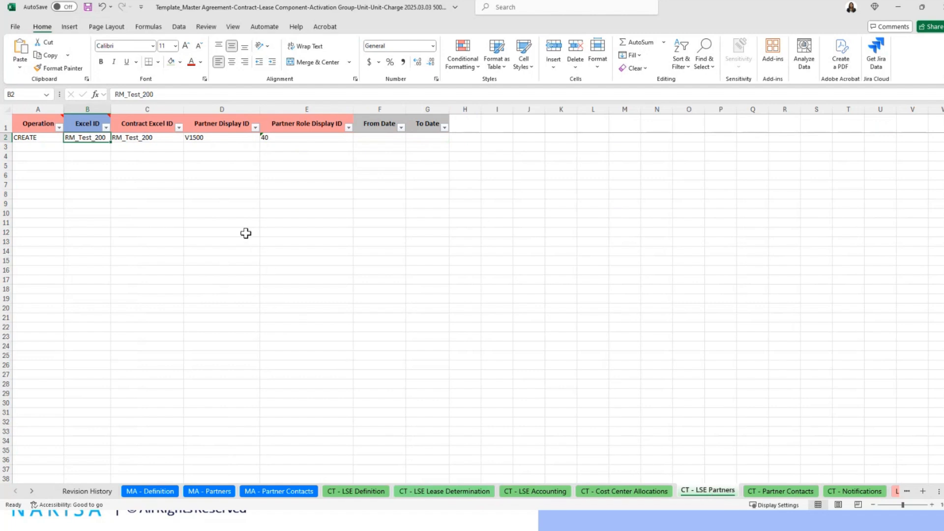
- Examine the Partner Role Display ID and Partner Display ID entries in row 2 of the partners sheet
click(287, 138)
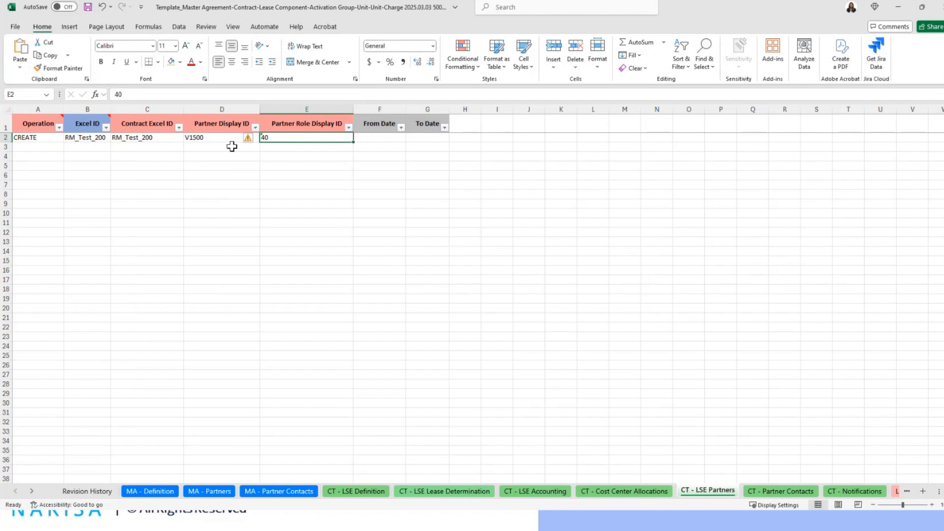
click(213, 141)
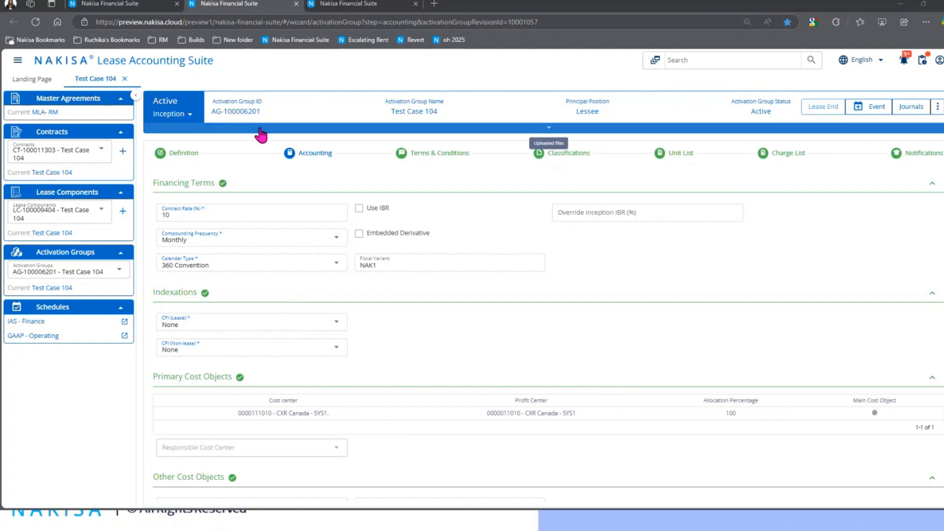
- Switch from the Nakisa Lease Accounting Suite page back to the import template workbook in Excel
key(alt+Tab)
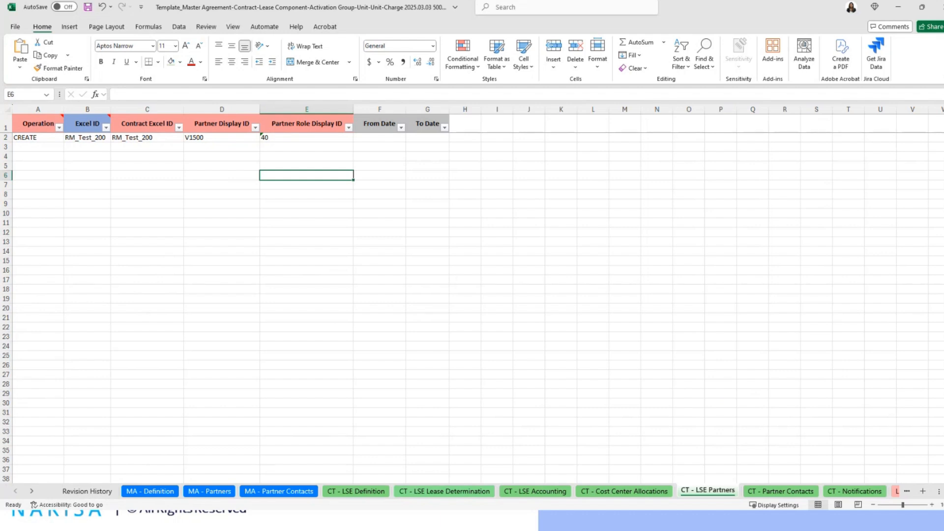
key(super+d)
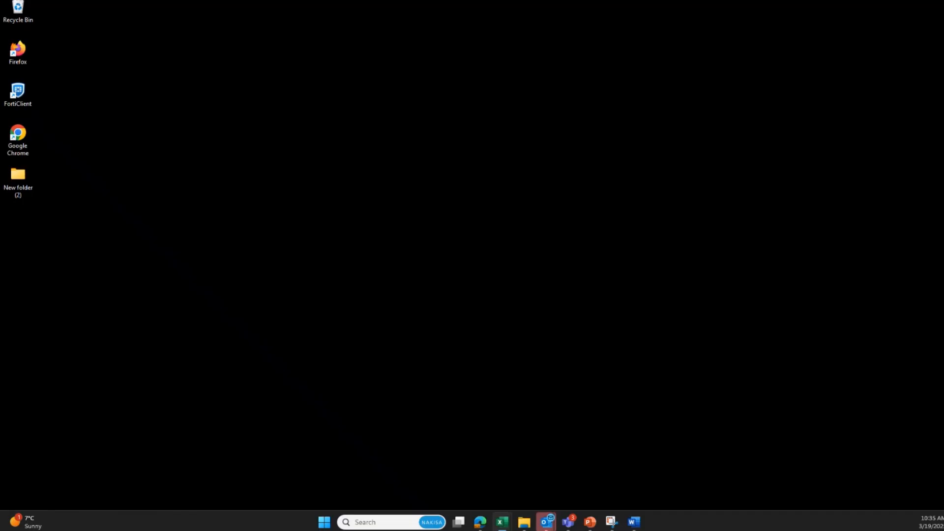
key(super+d)
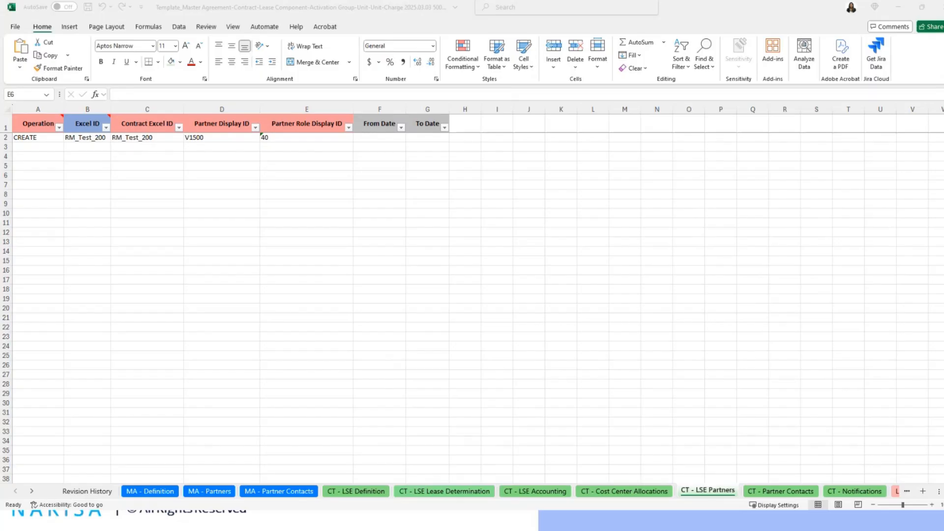
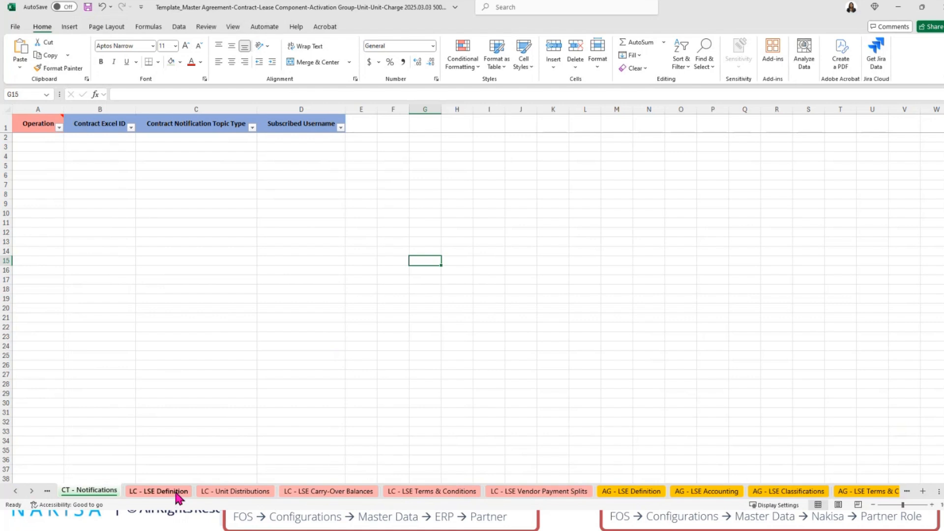
- Open the LC - LSE Definition sheet and review its row 2 cells from Contract Excel ID to Fair Market Value
click(162, 491)
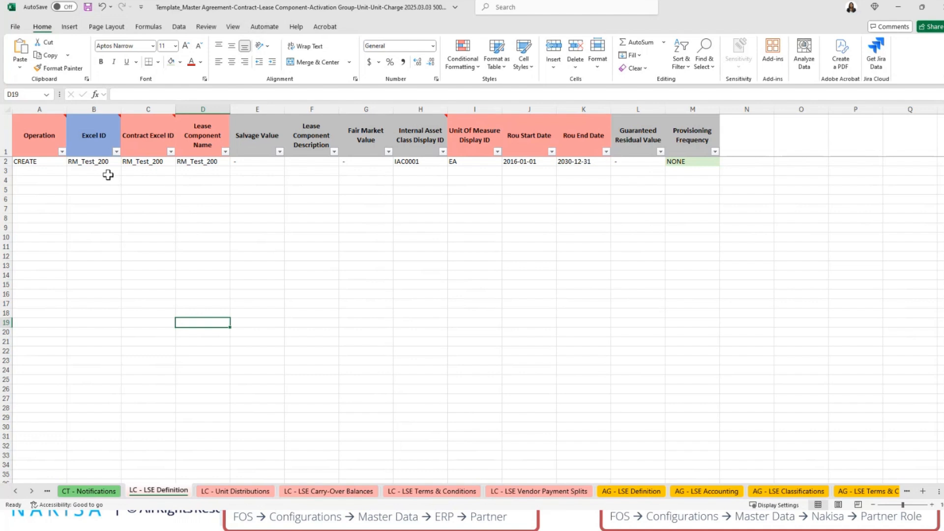
click(145, 163)
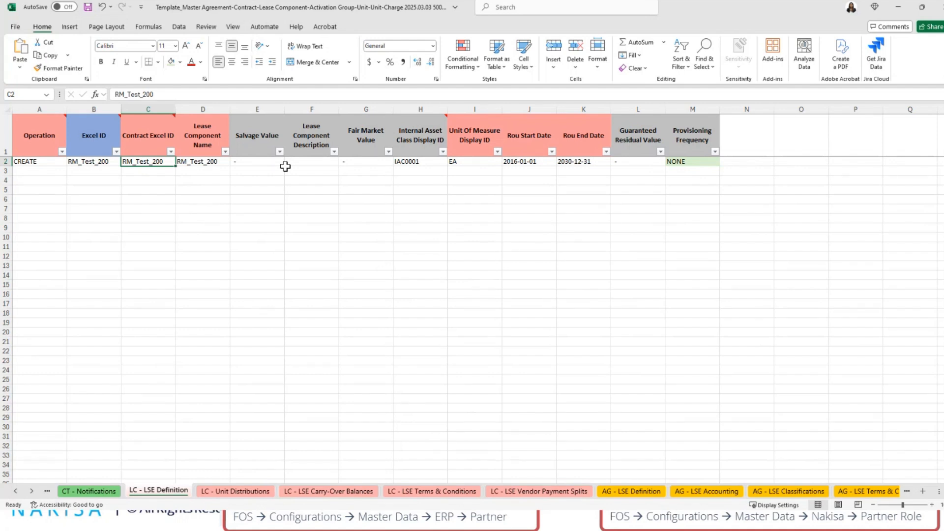
key(Right)
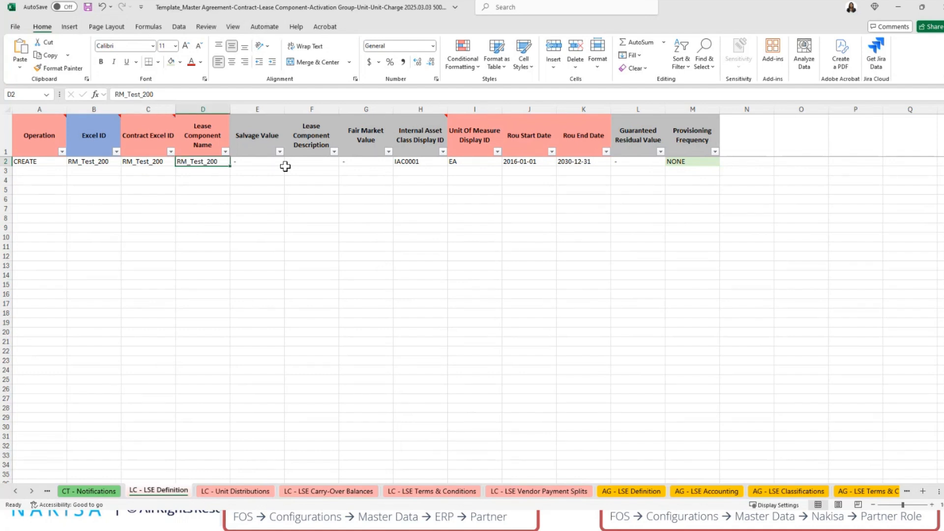
key(Right)
key(Right)
key(Right)
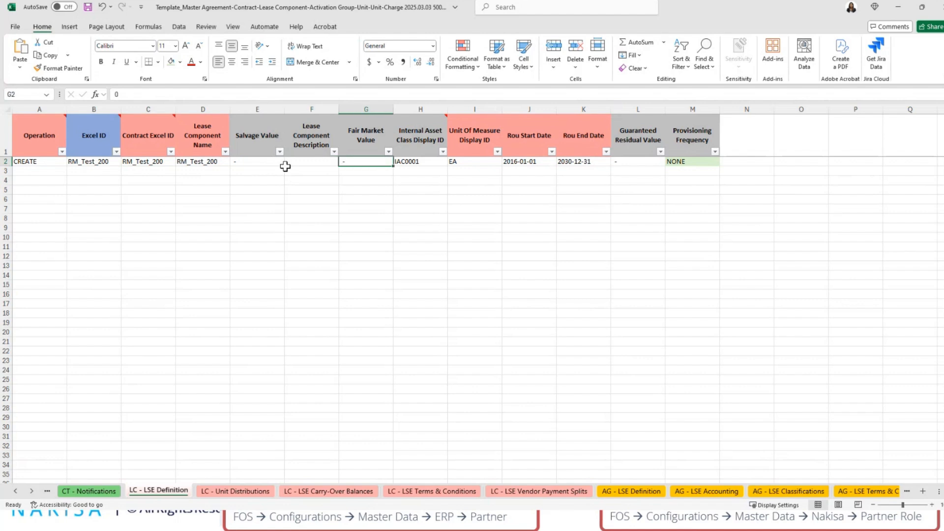
key(Left)
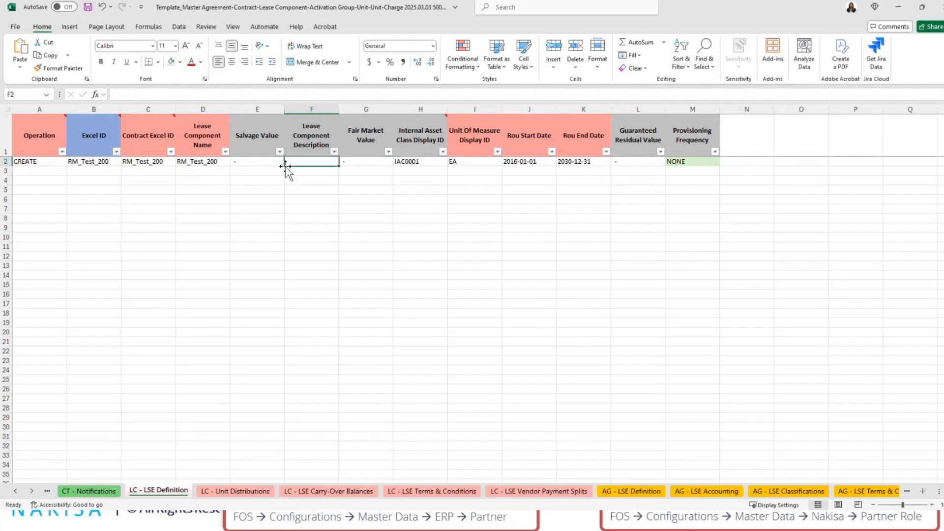
key(Left)
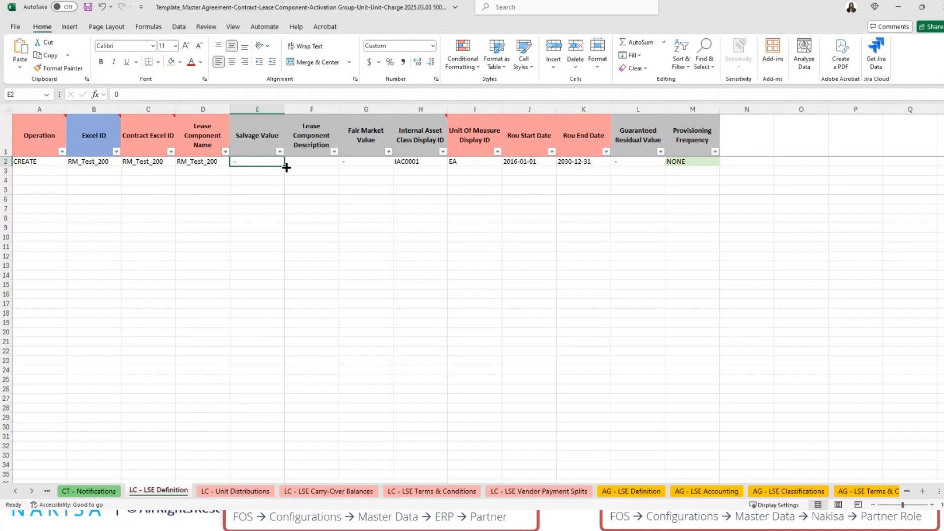
key(Right)
key(Right)
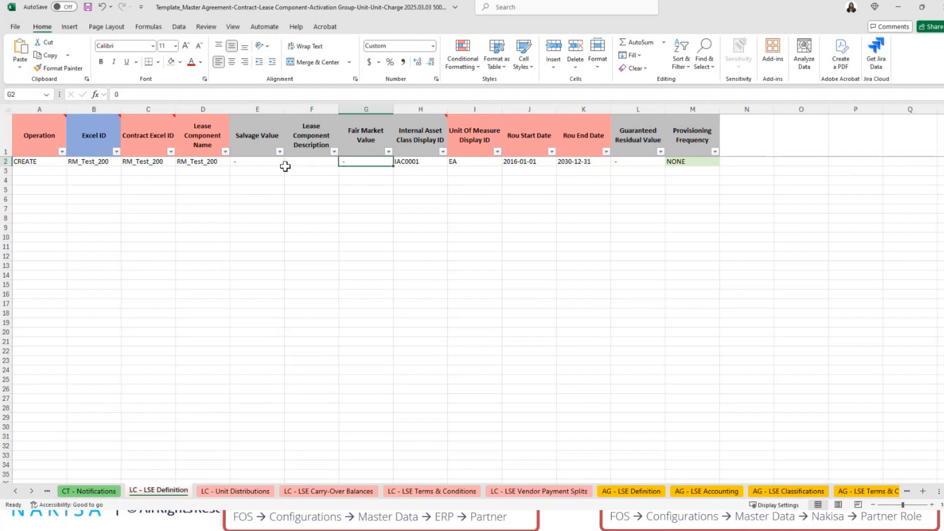
- Read the note on the Internal Asset Class Display ID heading and review row 2 through Guaranteed Residual Value
key(Right)
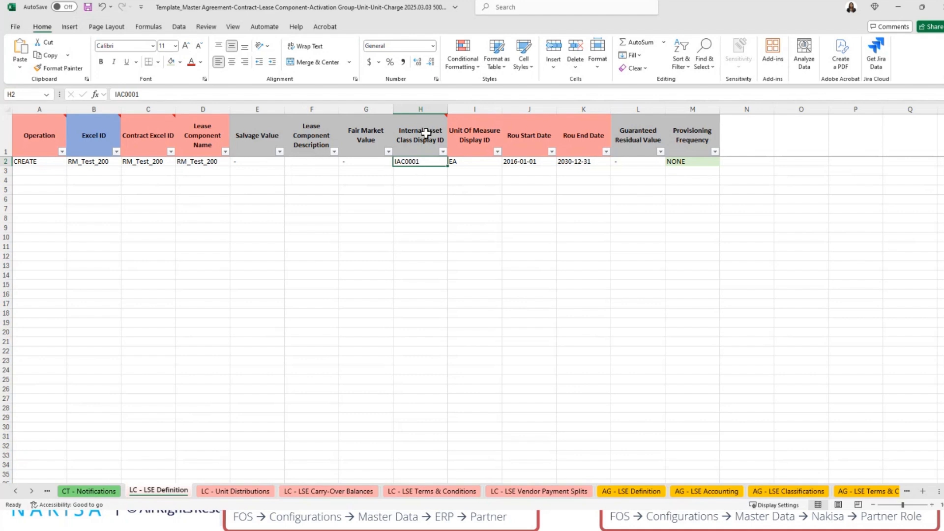
mouse_move(436, 121)
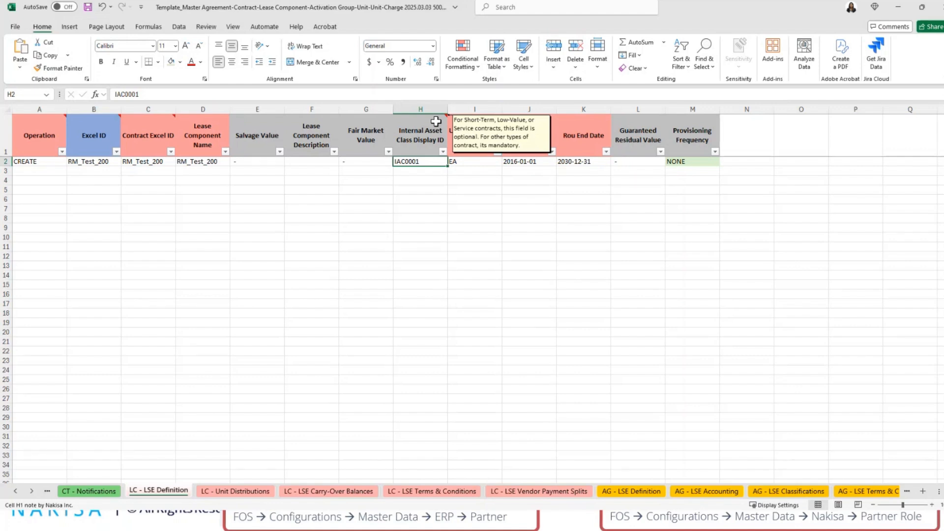
click(477, 165)
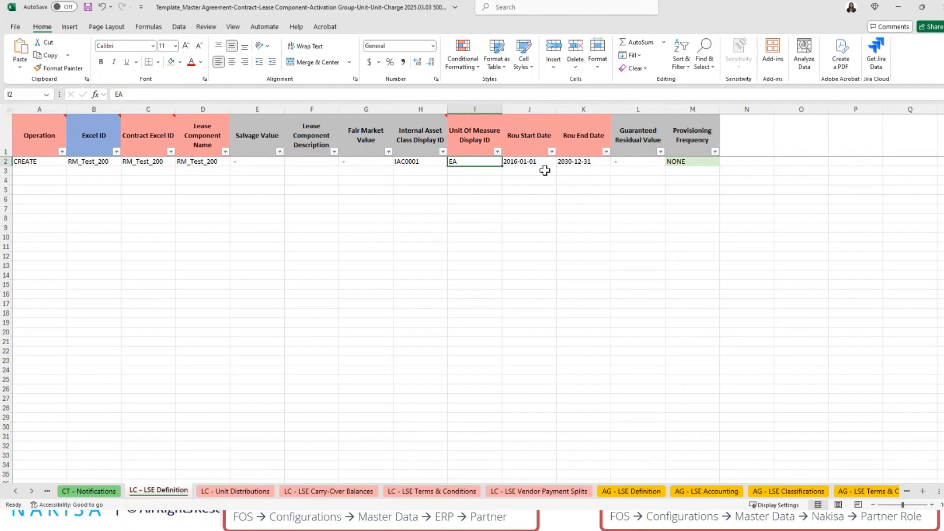
key(Tab)
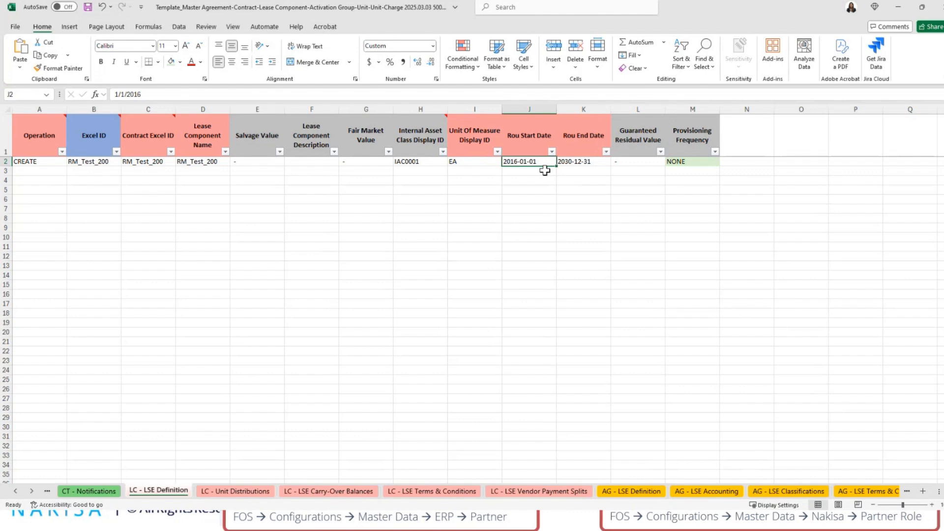
key(Right)
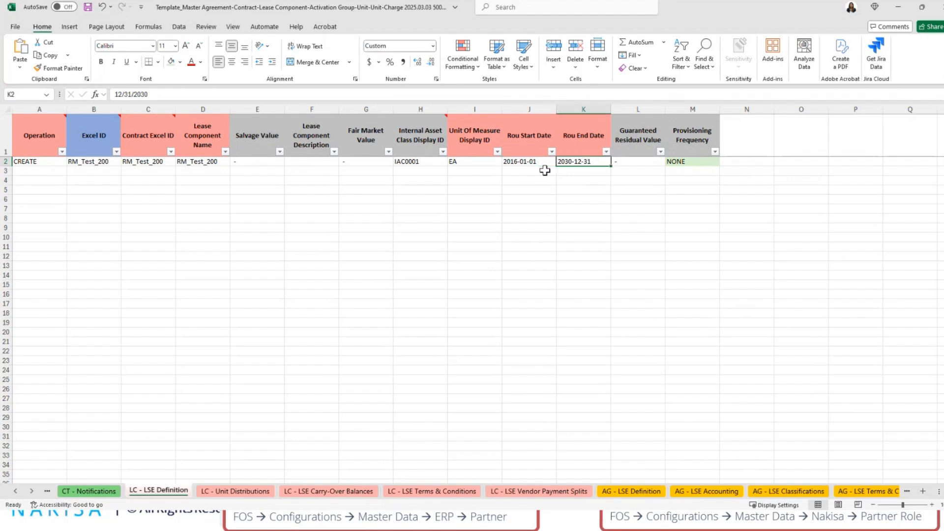
click(639, 160)
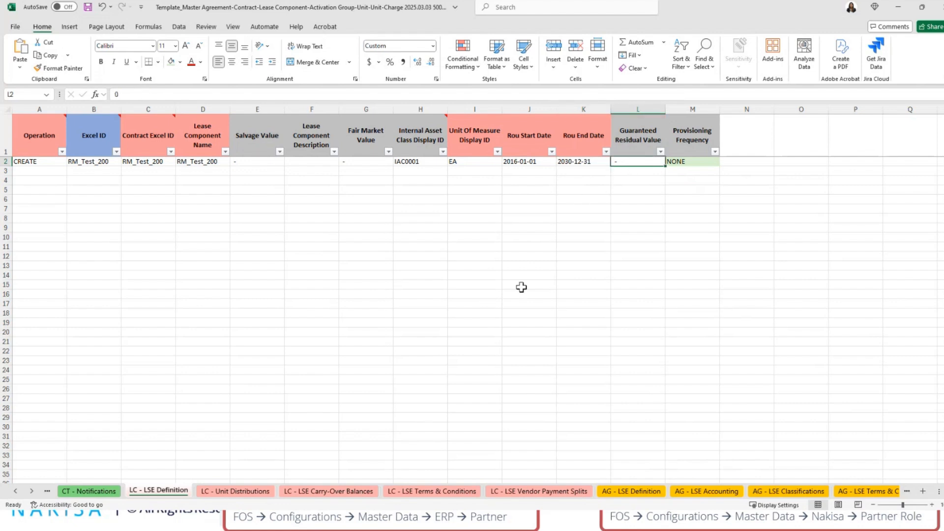
- Open the LC - Unit Distributions sheet and examine its Lease Component Excel ID, Activation Group Name and Number Of Units entries
click(233, 491)
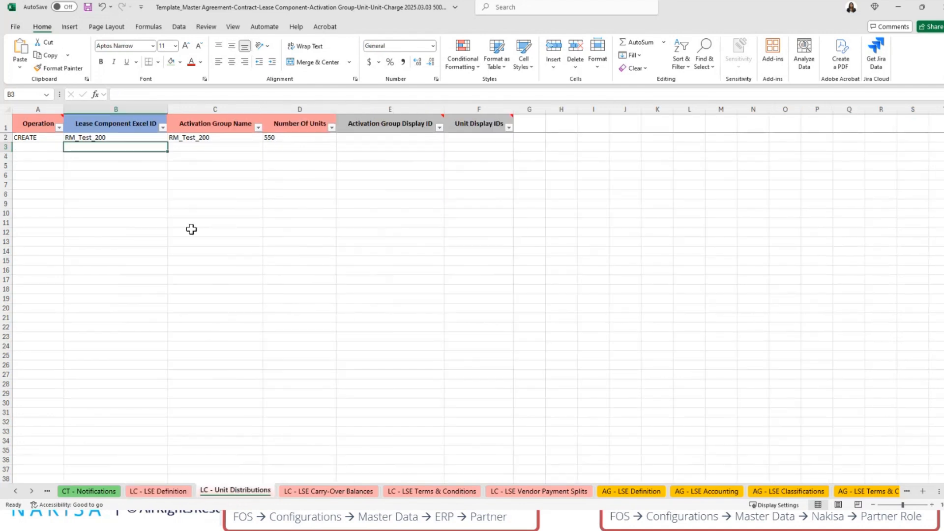
key(Up)
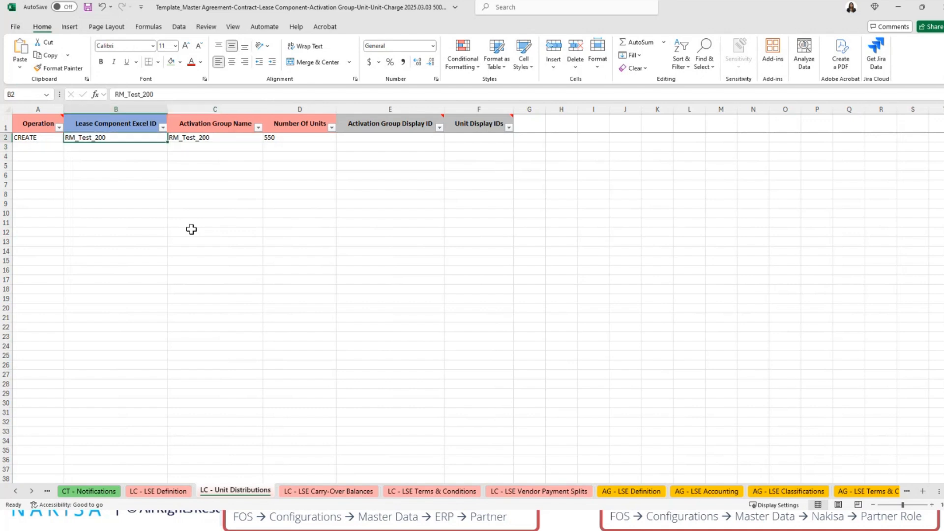
key(Right)
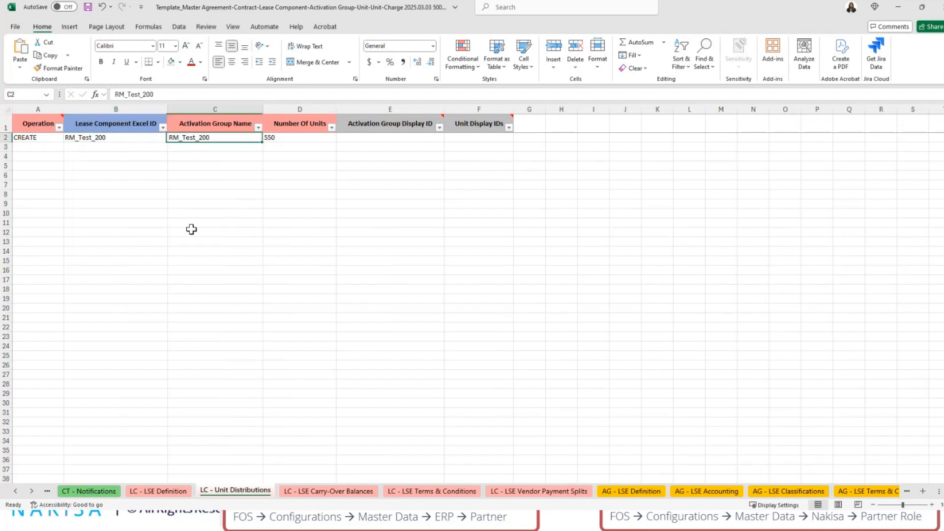
key(Right)
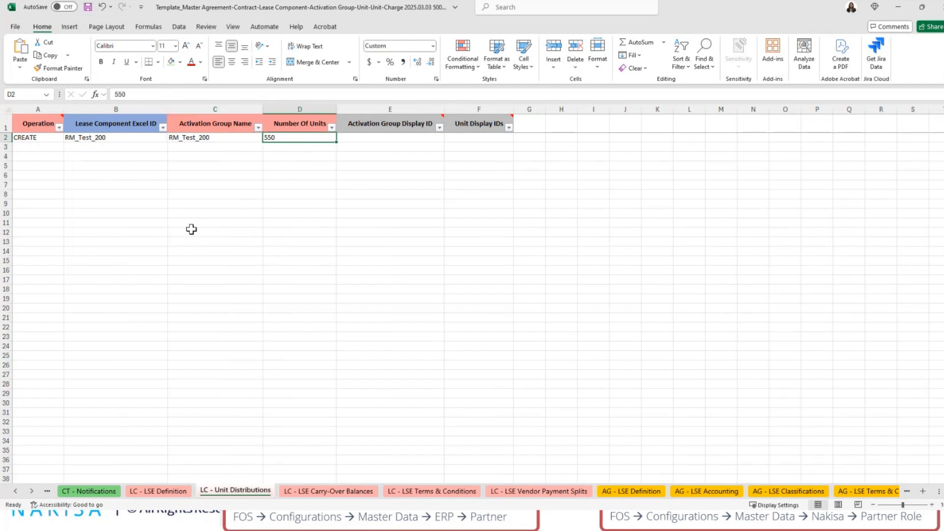
key(Left)
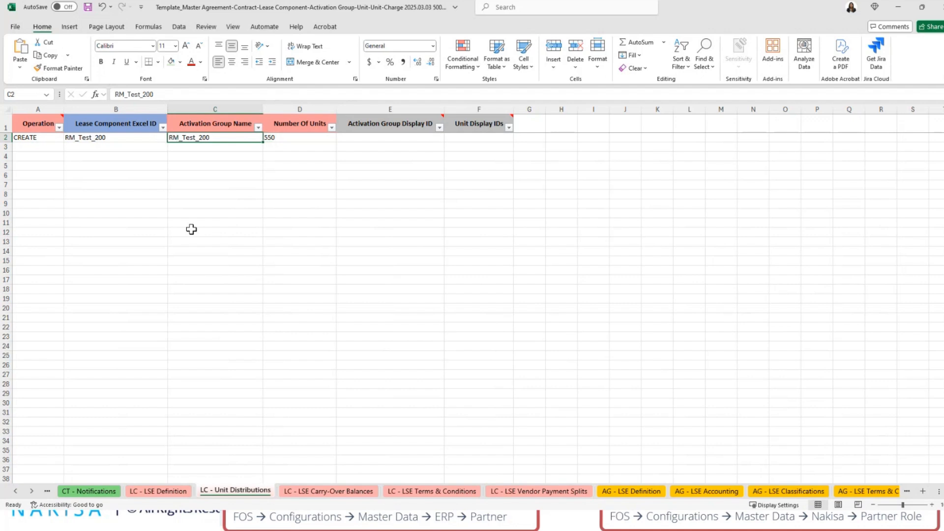
key(Down)
key(Down)
key(Down)
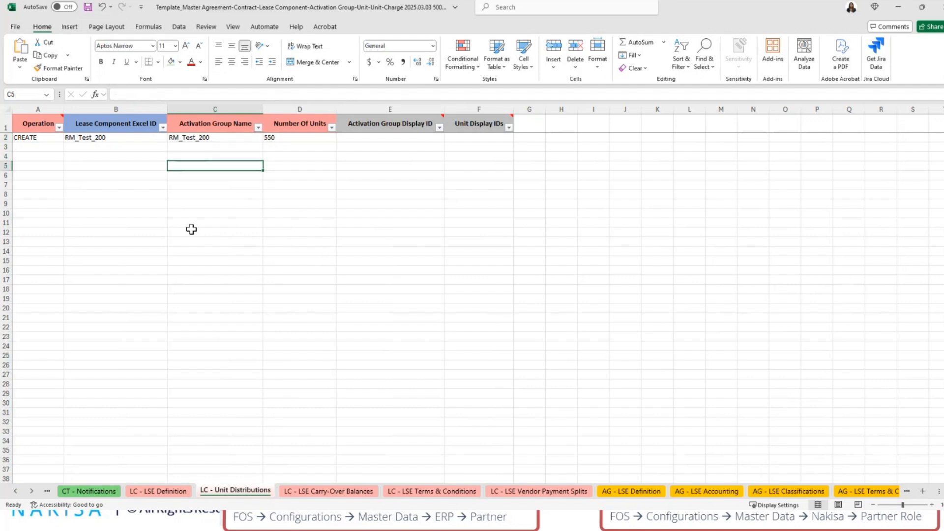
key(Up)
key(Up)
key(Right)
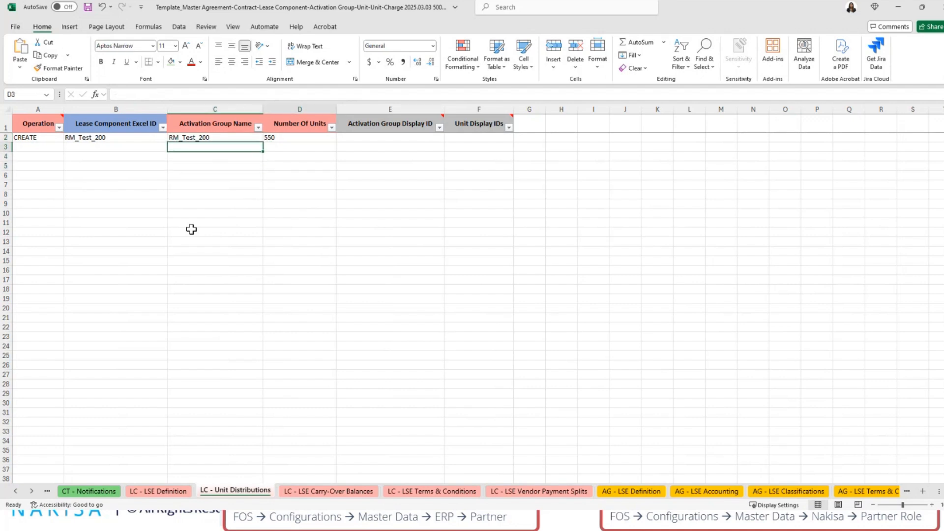
- Review the optional Activation Group Display ID and Unit Display IDs cells in row 2 of the unit distributions
key(Up)
key(Right)
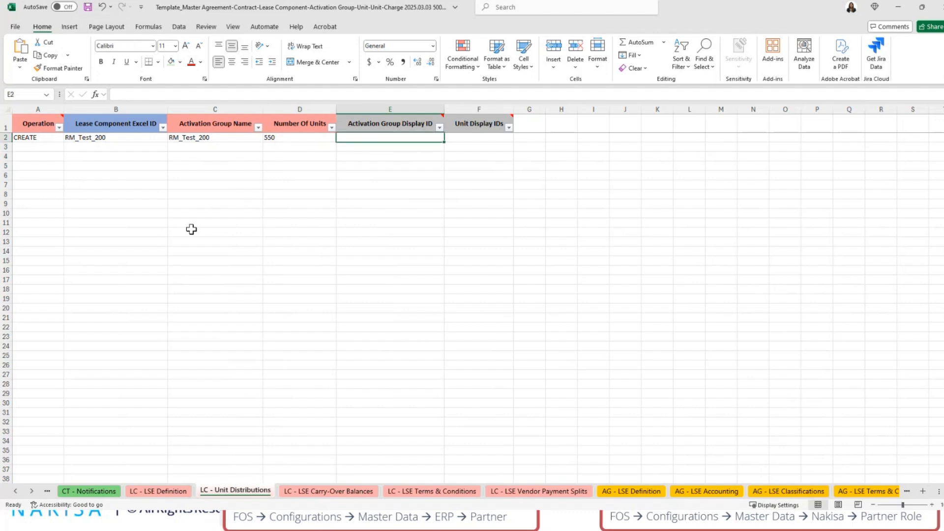
key(Right)
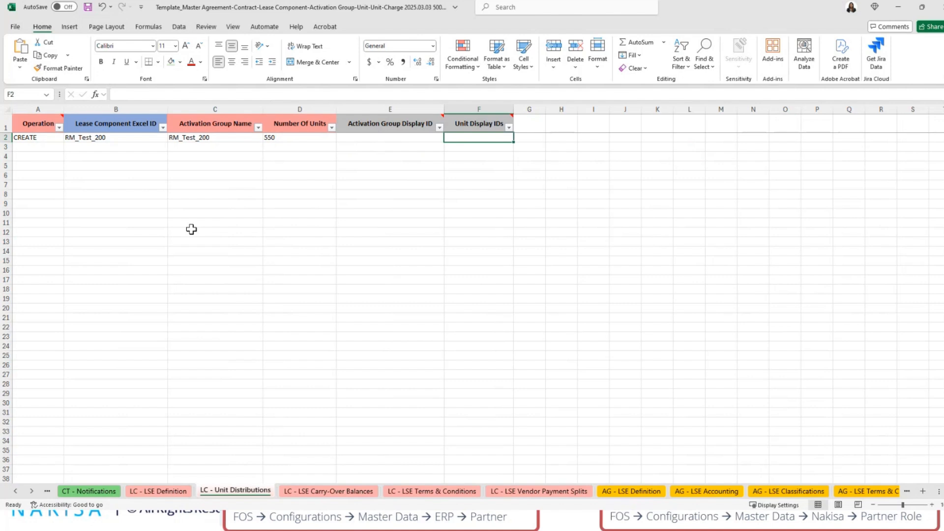
key(Left)
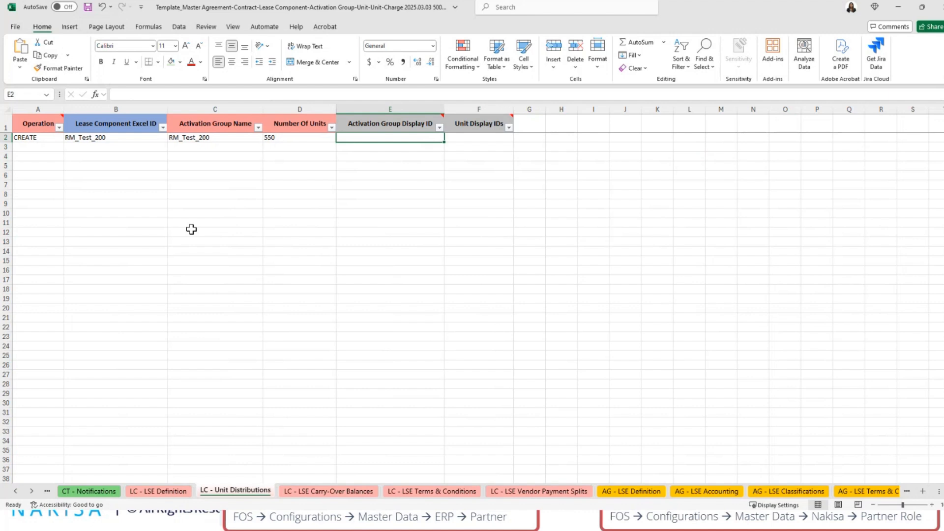
mouse_move(435, 120)
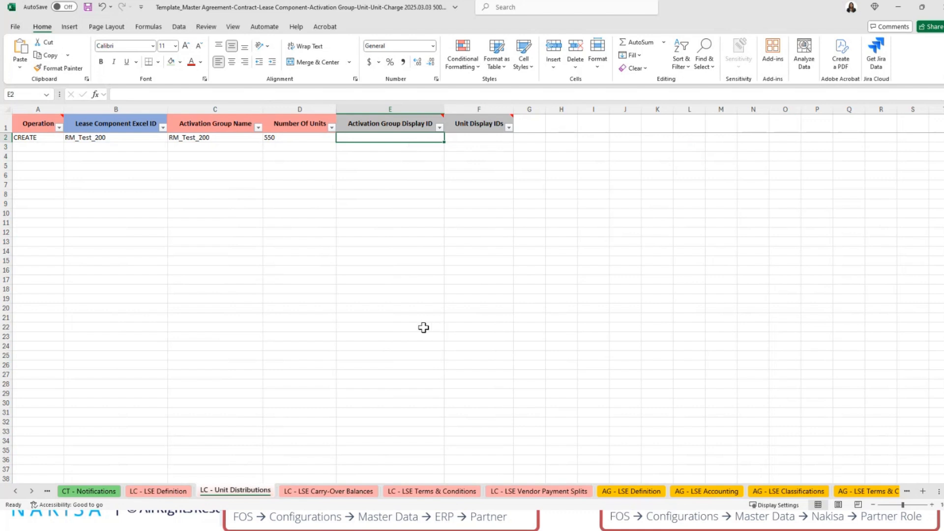
- Open the LC - LSE Carry-Over Balances sheet and examine row 2 from Accounting Standard Display ID to Company Current Year AD
click(314, 493)
click(248, 427)
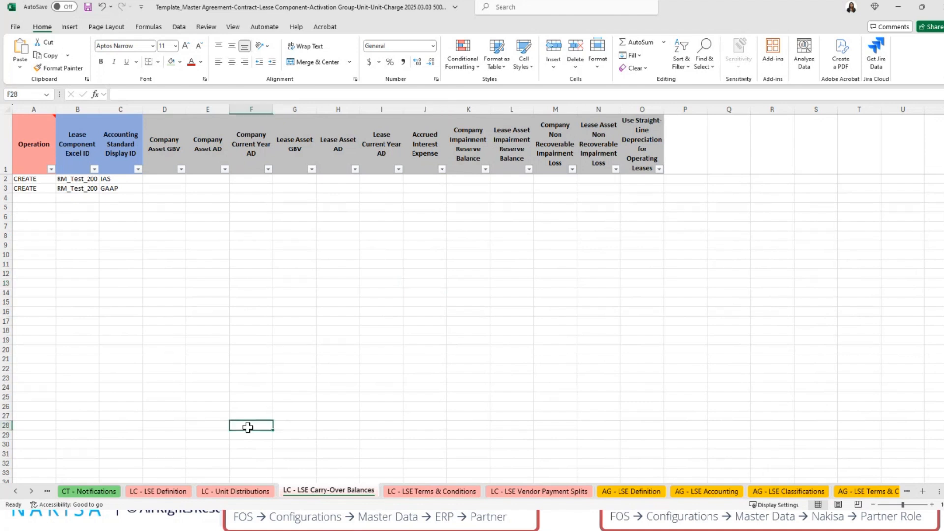
key(Left)
key(Left)
key(Left)
key(Left)
key(Left)
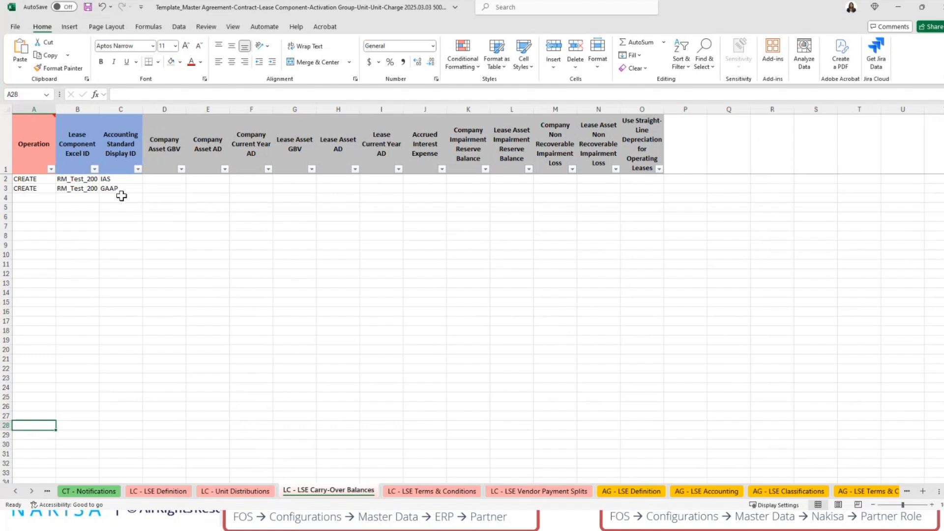
click(123, 179)
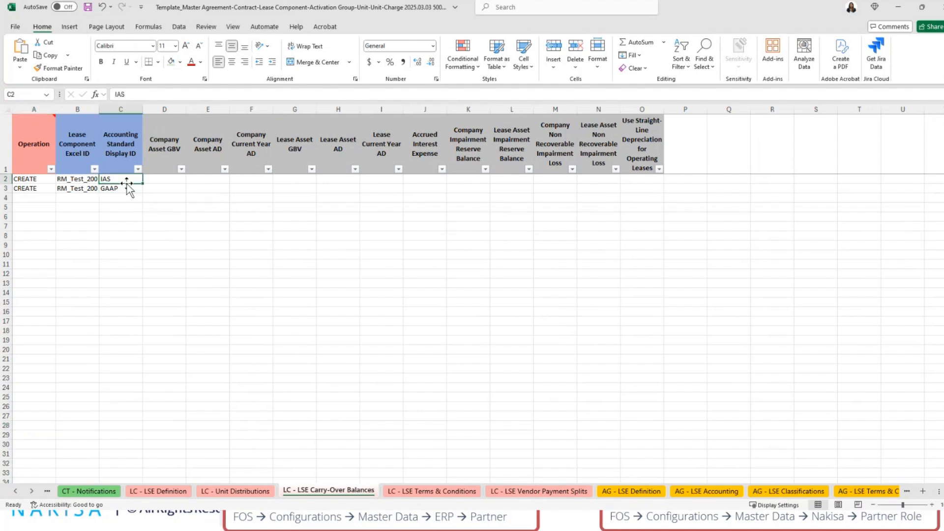
click(179, 179)
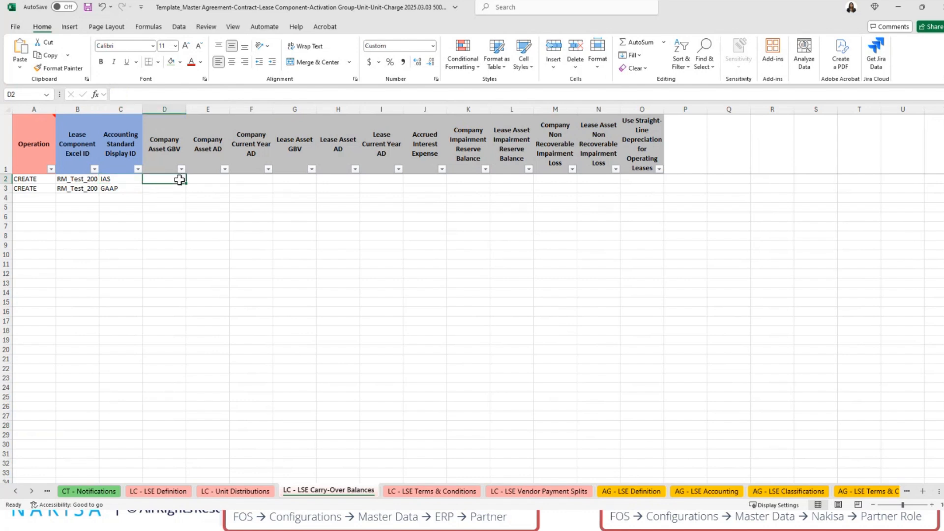
click(245, 178)
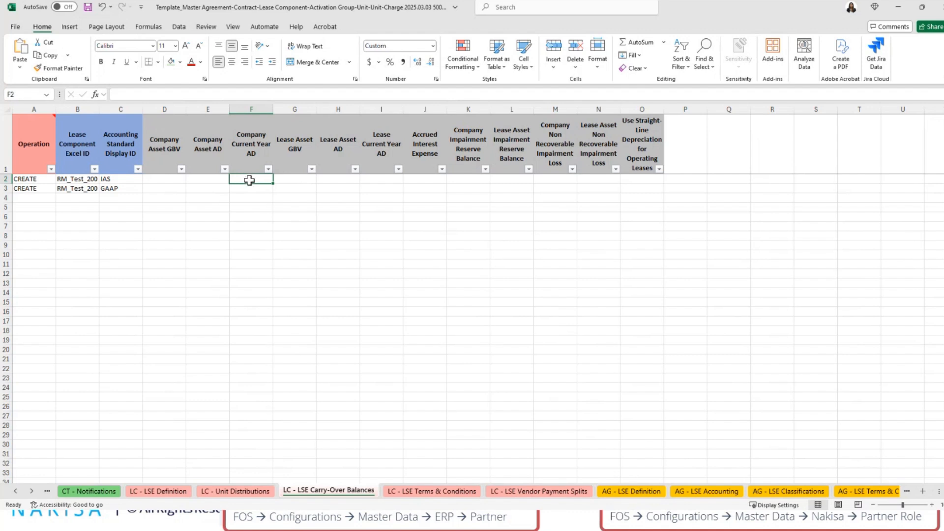
- Review the optional Lease Asset GBV, Company Asset GBV and Company Asset AD cells in row 2 of the carry-over balances
click(291, 178)
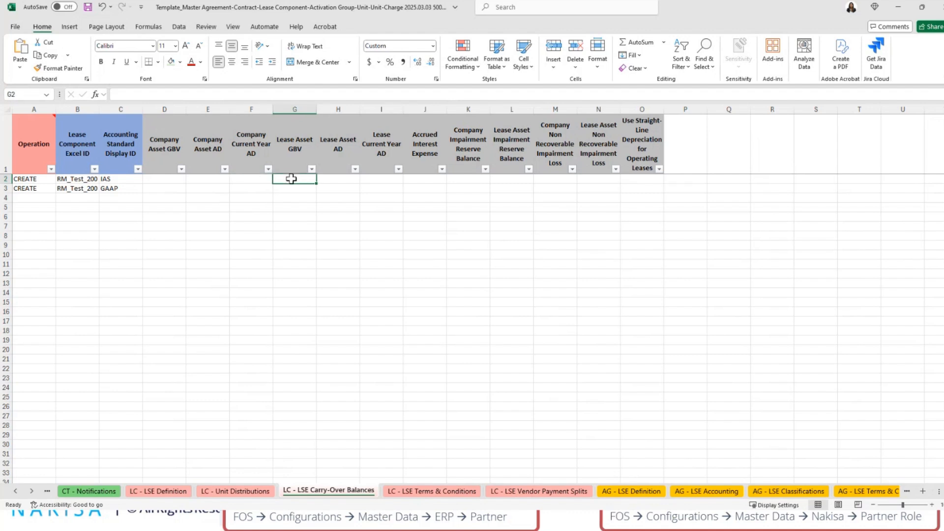
click(207, 181)
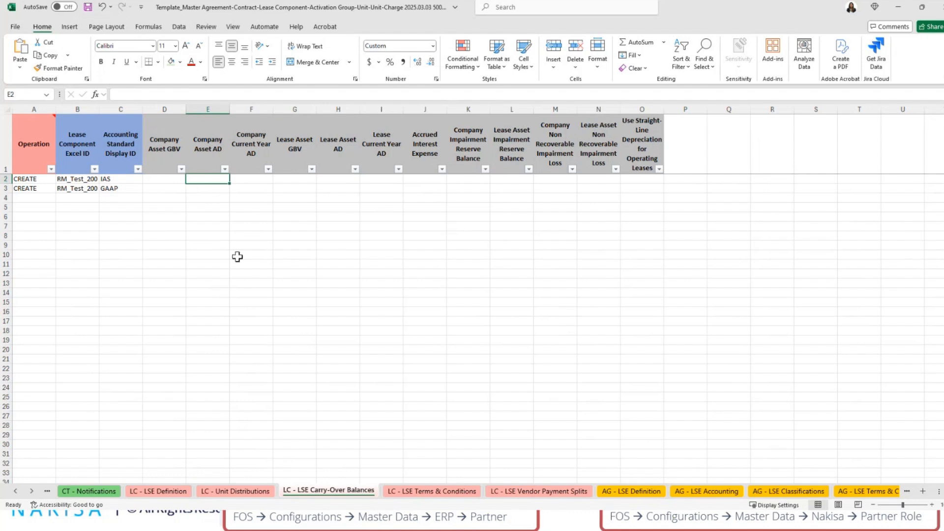
click(168, 179)
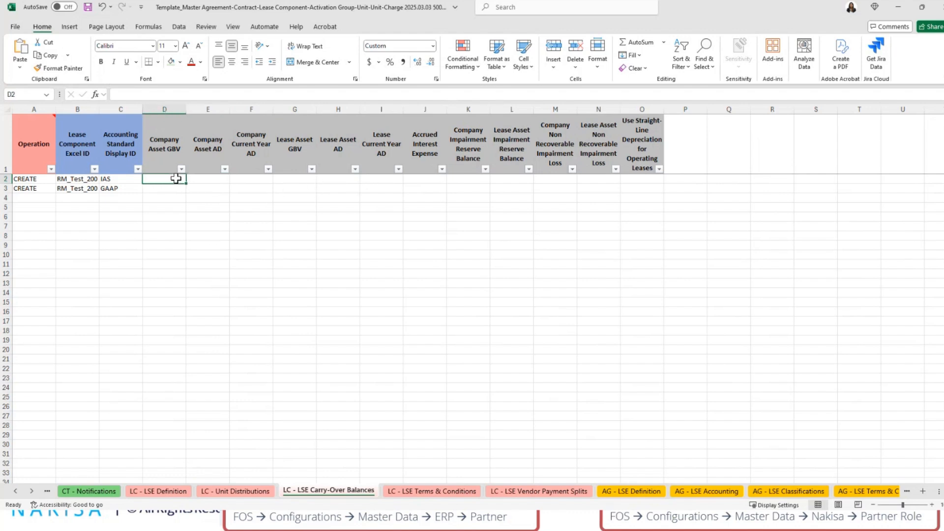
click(209, 178)
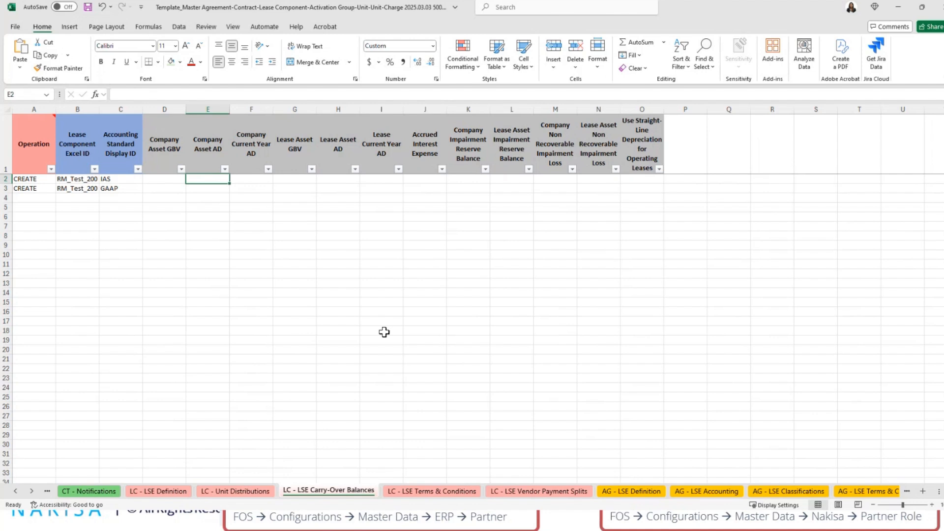
- Open the LC - LSE Terms & Conditions sheet and bring its first columns, starting at Operation, into view
click(426, 492)
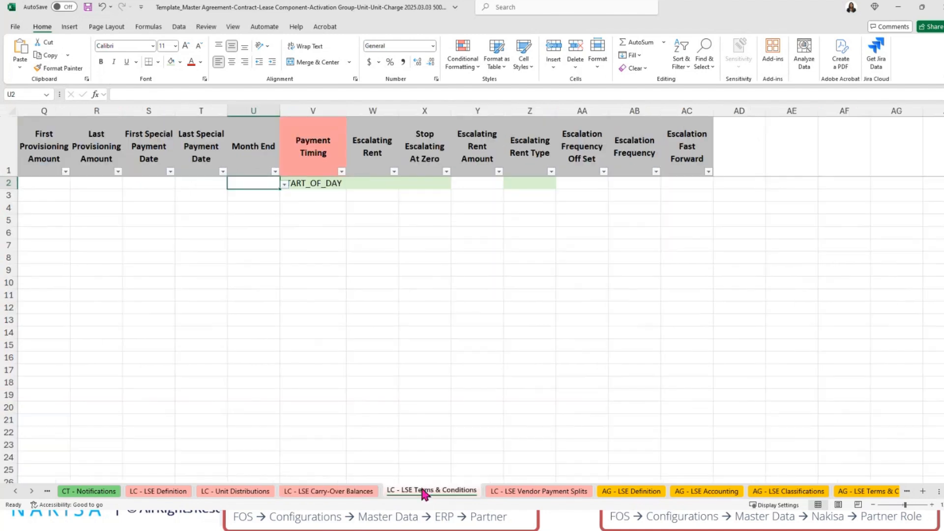
click(392, 421)
click(331, 336)
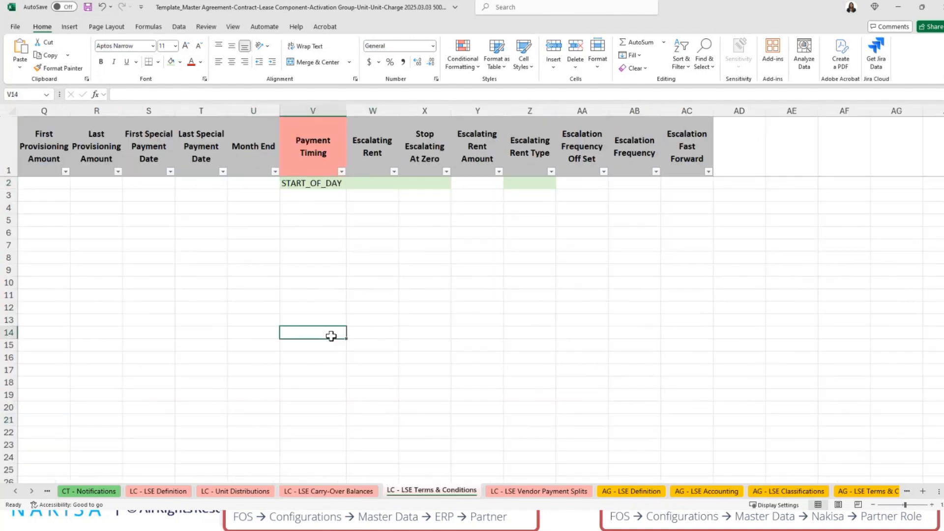
key(Left)
key(Left)
key(Left)
key(Left)
key(Left)
key(Left)
key(Left)
key(Left)
key(Left)
key(Left)
key(Left)
key(Left)
key(Left)
key(Left)
key(Left)
key(Left)
key(Left)
key(Left)
key(Left)
key(Left)
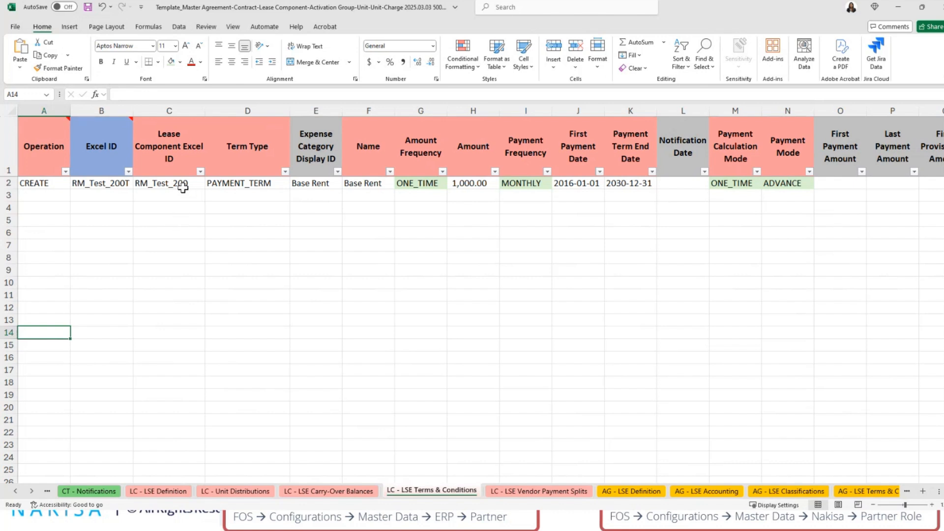
- Fill the Excel ID RM_Test_200T down into rows 3 and 4, and clear the copied entries again
click(122, 184)
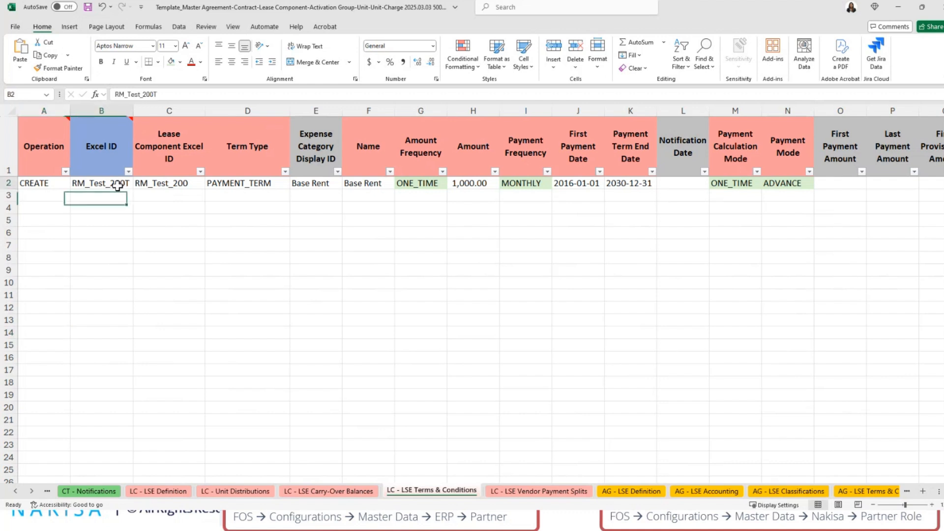
drag(134, 188, 135, 212)
click(116, 195)
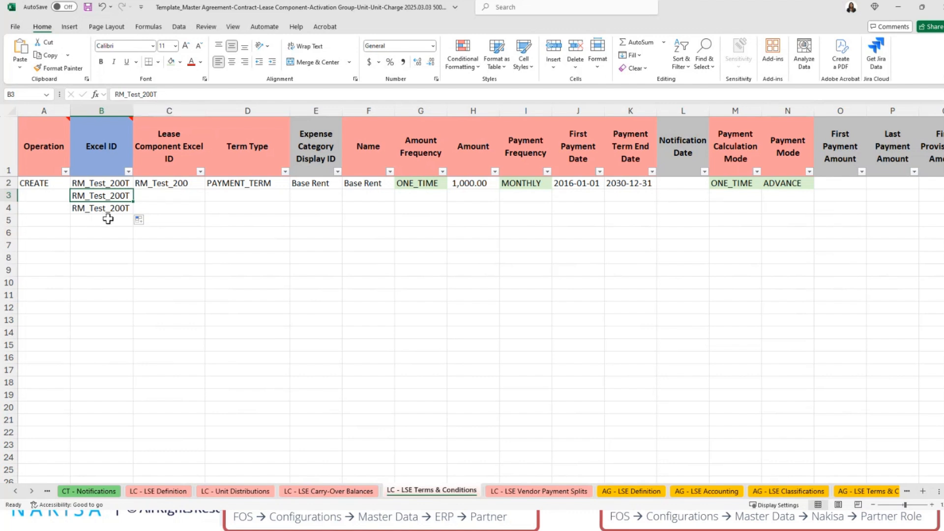
drag(62, 196, 108, 209)
key(Delete)
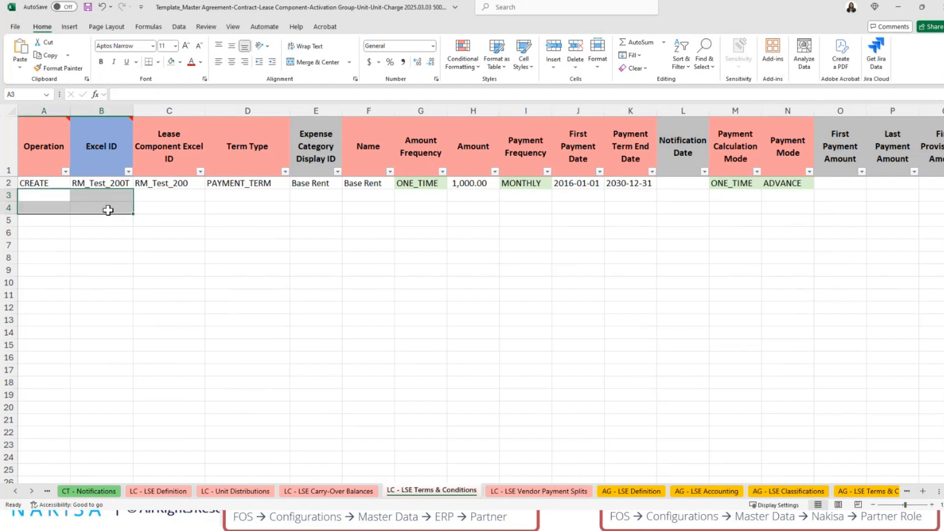
click(121, 235)
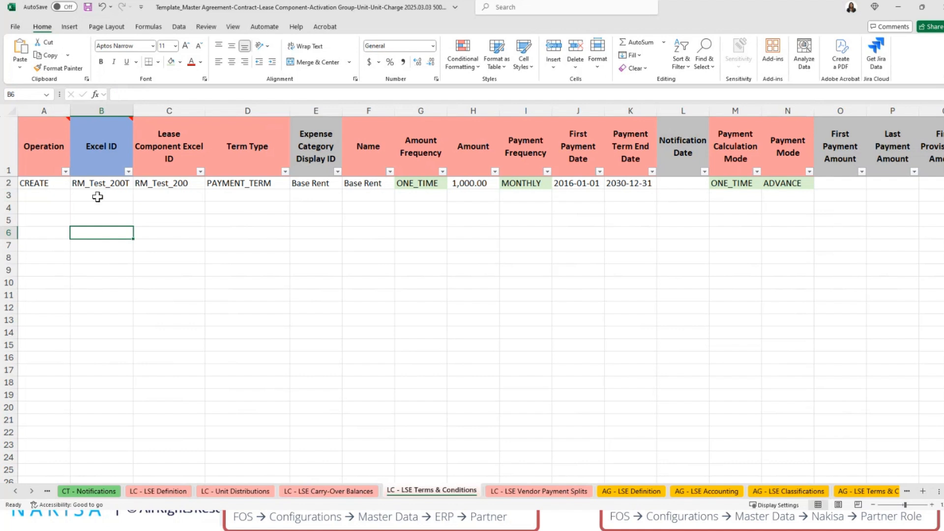
- Compare the Lease Component Excel ID in the terms with the LC - LSE Definition sheet and return to LC - LSE Terms & Conditions
click(170, 183)
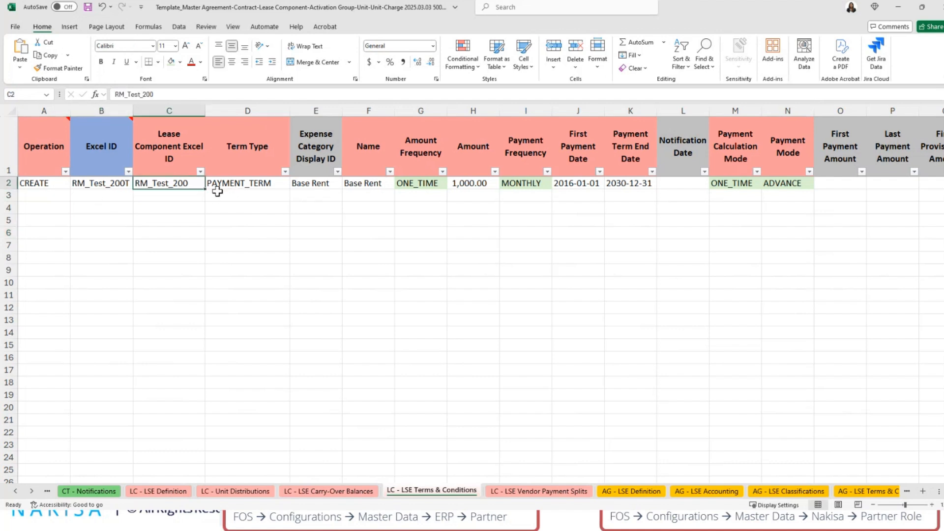
click(161, 492)
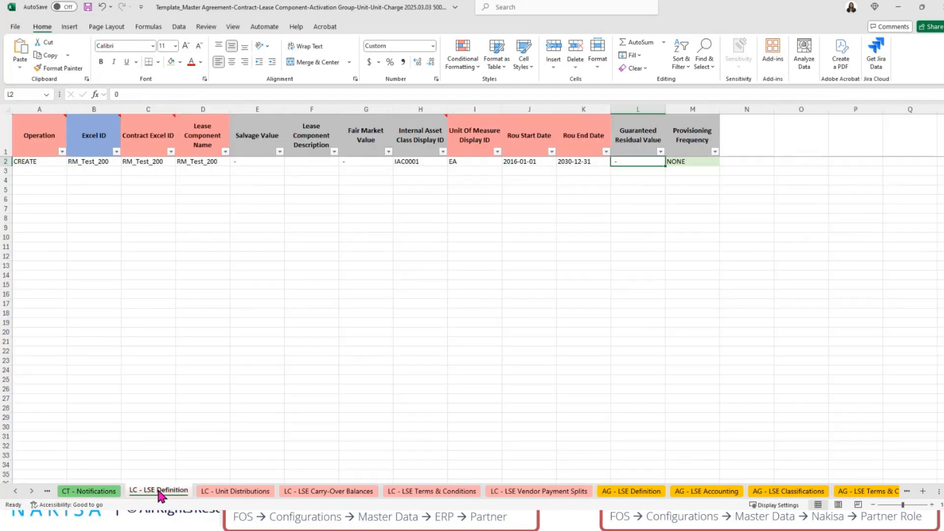
click(429, 491)
- Examine the allowed Term Type options and the Expense Category Display ID entry in row 2
click(268, 184)
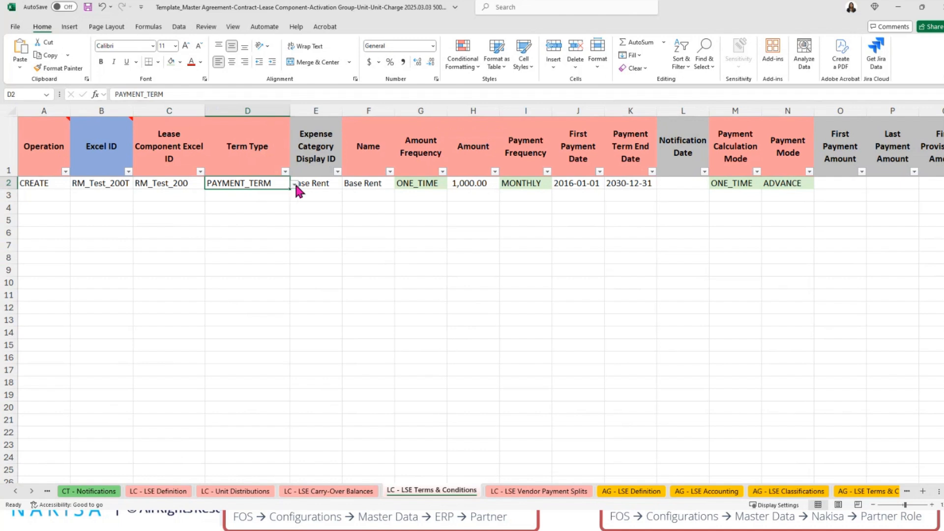
click(294, 184)
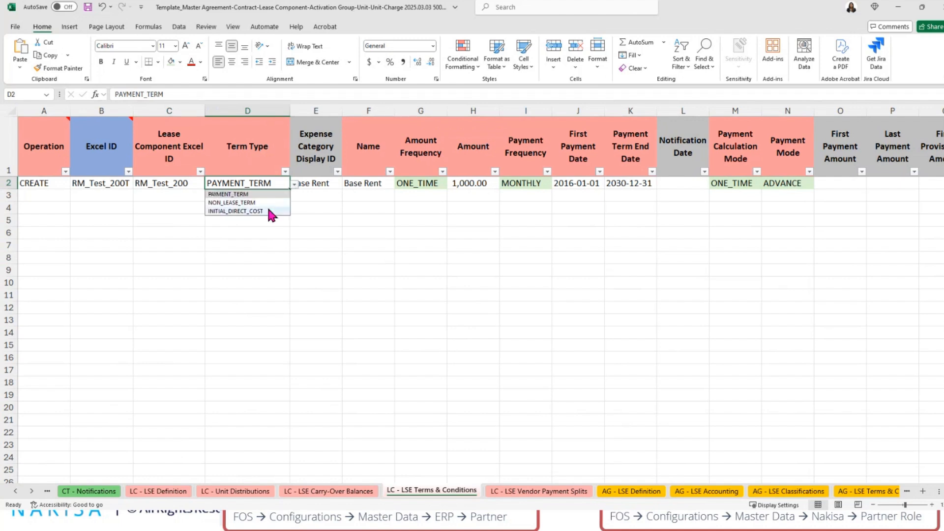
click(319, 183)
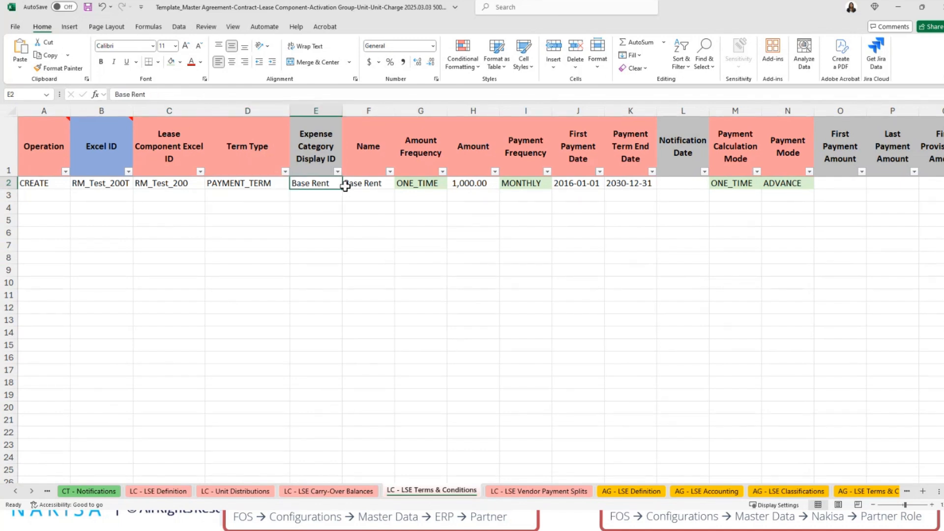
click(347, 185)
click(333, 185)
- Examine the Amount Frequency options, the Amount entry and the Payment Frequency options in row 2
click(430, 187)
click(452, 184)
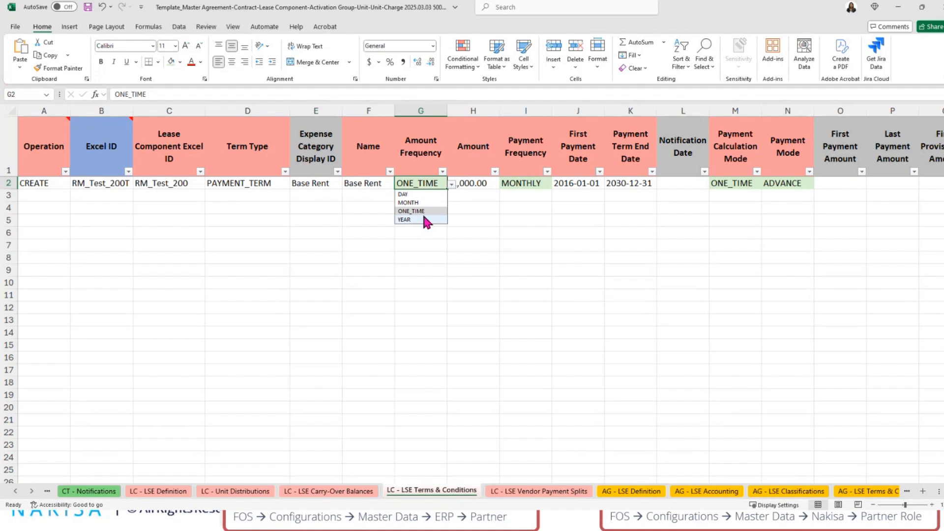
click(483, 188)
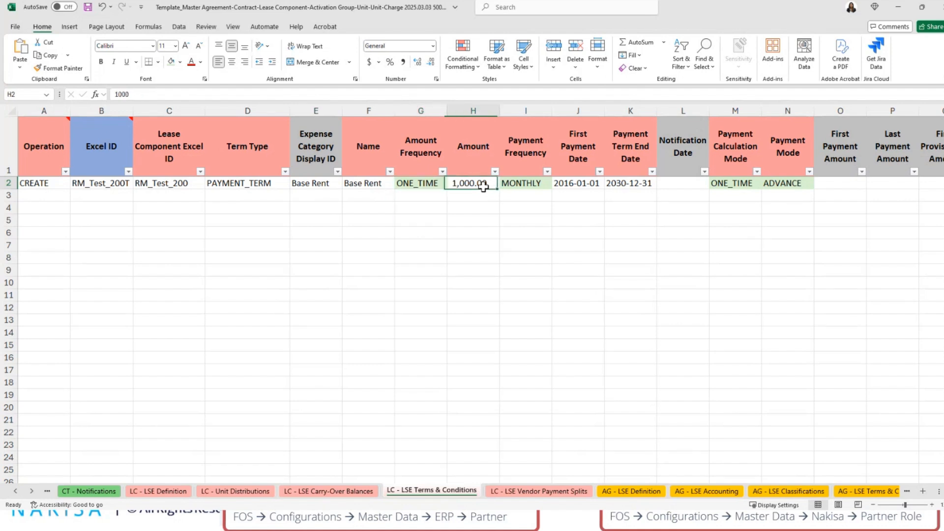
click(530, 184)
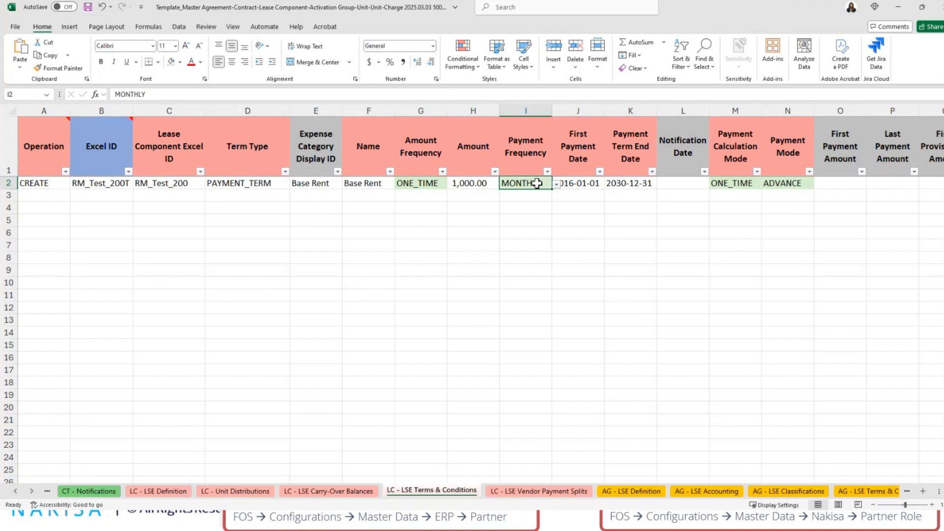
click(555, 183)
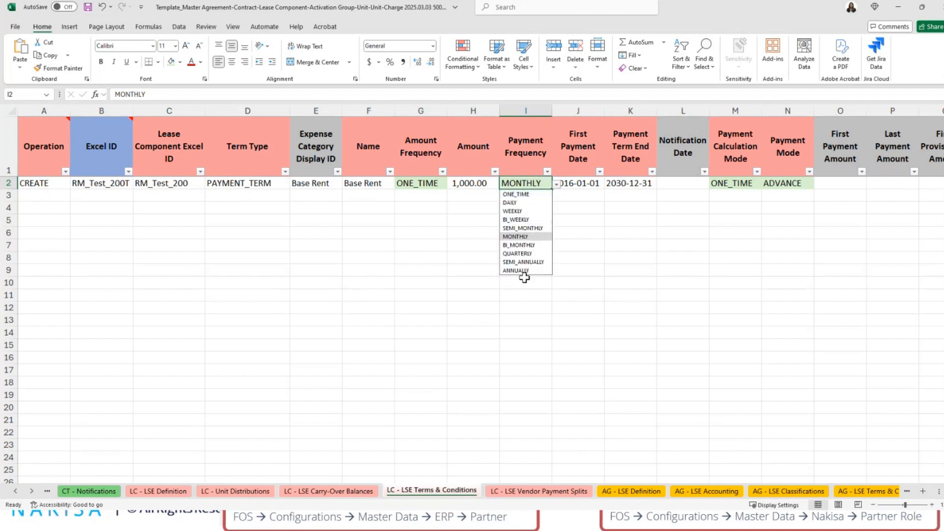
click(593, 244)
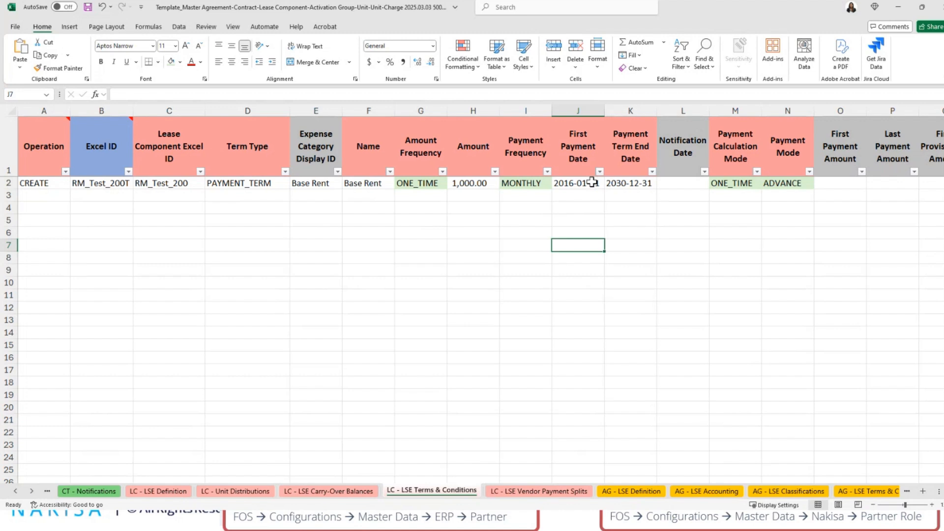
- Look through row 2 of the terms from Payment Term End Date across to Stop Escalating At Zero
click(631, 186)
key(Right)
key(Right)
key(Right)
key(Right)
key(Right)
key(Right)
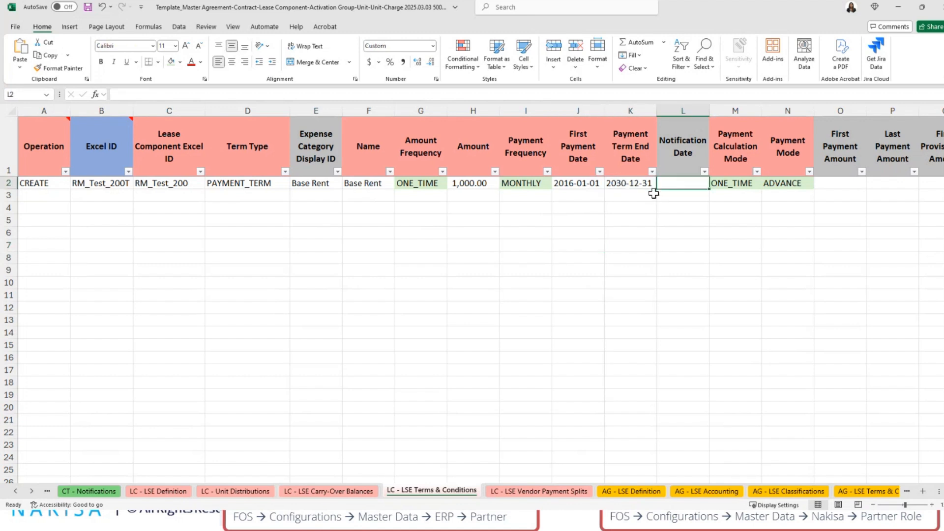
key(Right)
key(Right)
key(Right)
key(Right)
key(Right)
key(Right)
key(Right)
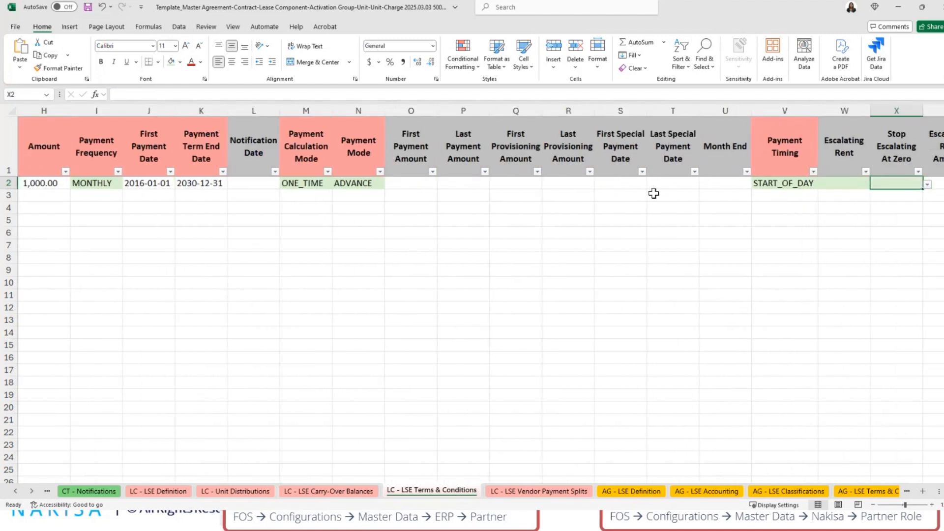
- Examine the Notification Date cell and the Payment Calculation Mode and Payment Mode options in row 2
click(270, 184)
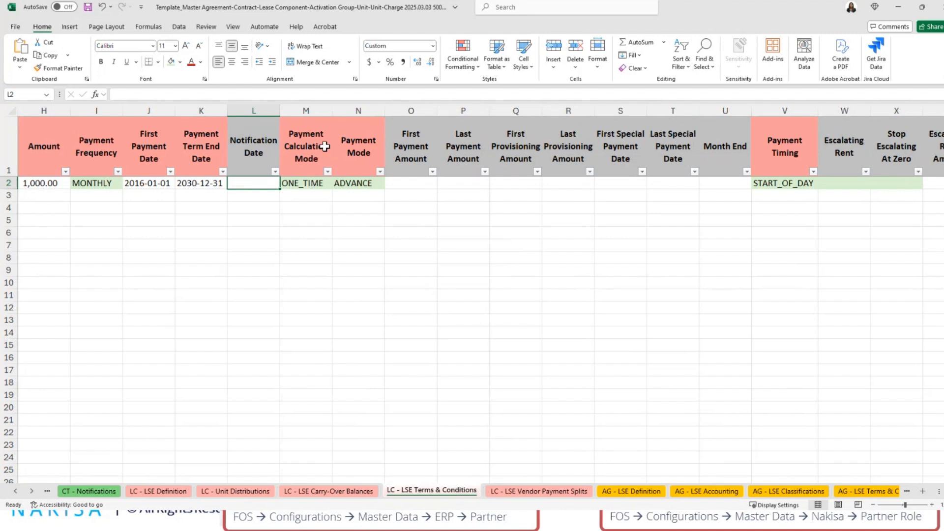
click(318, 184)
click(347, 184)
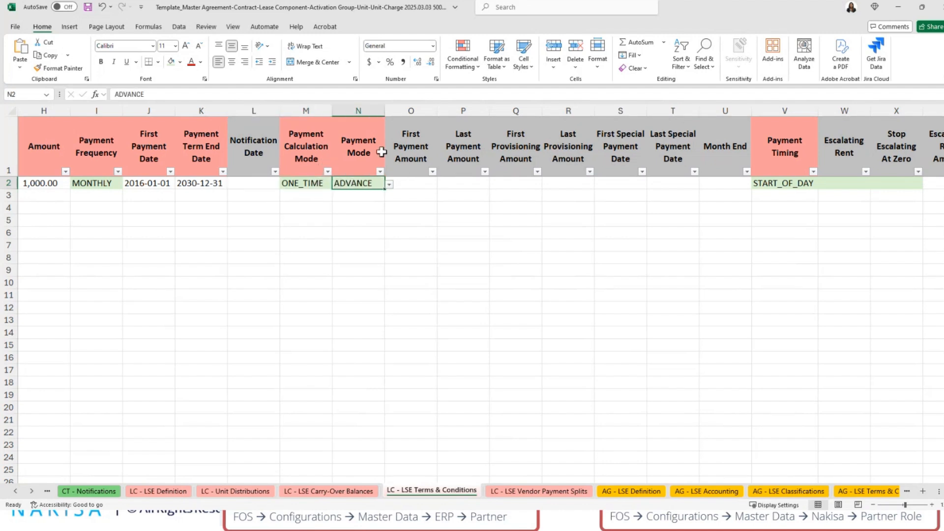
click(388, 182)
click(331, 183)
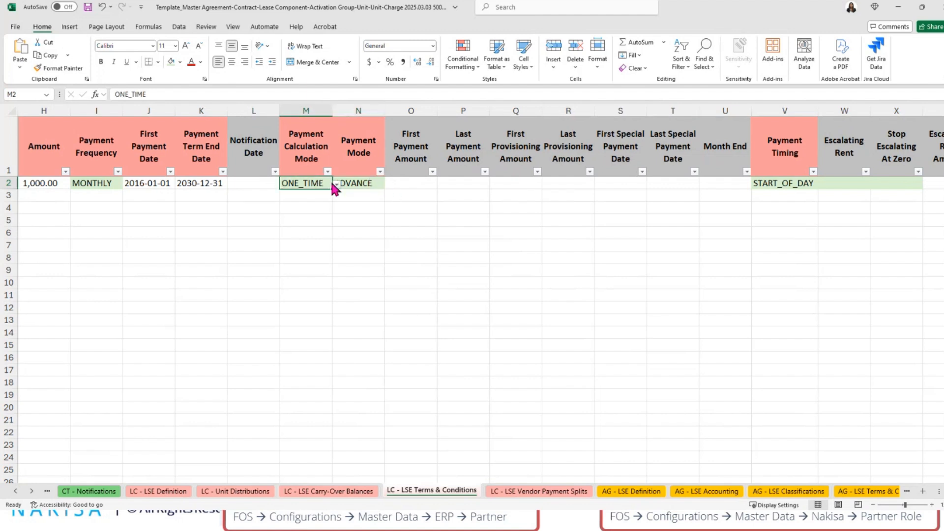
click(336, 183)
click(424, 199)
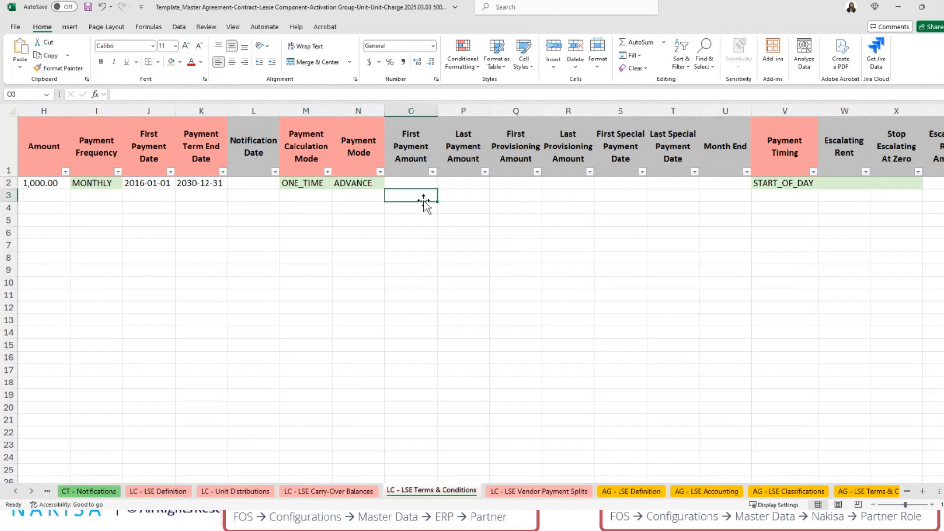
- Review the First Payment Amount and First Payment Date cells and go back along row 2 to Term Type
click(418, 183)
click(136, 184)
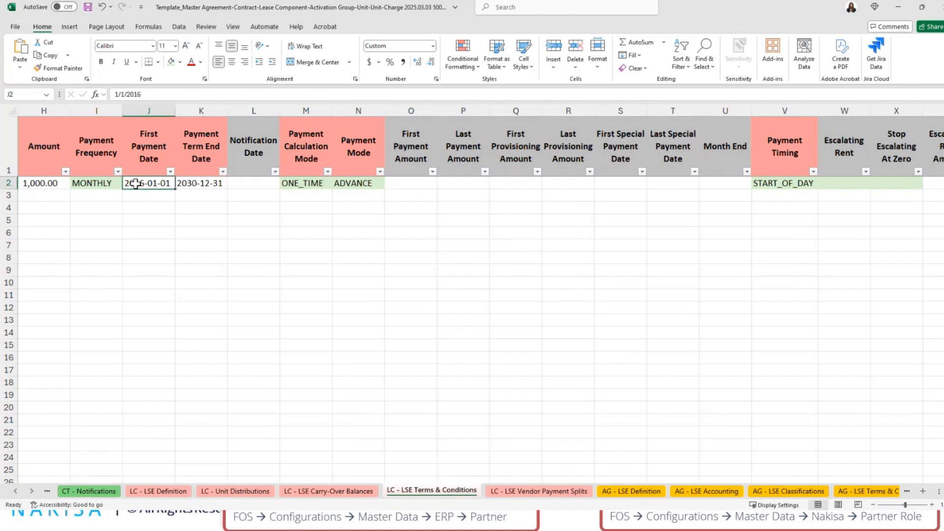
key(Left)
key(Left)
key(Left)
key(Left)
key(Left)
key(Left)
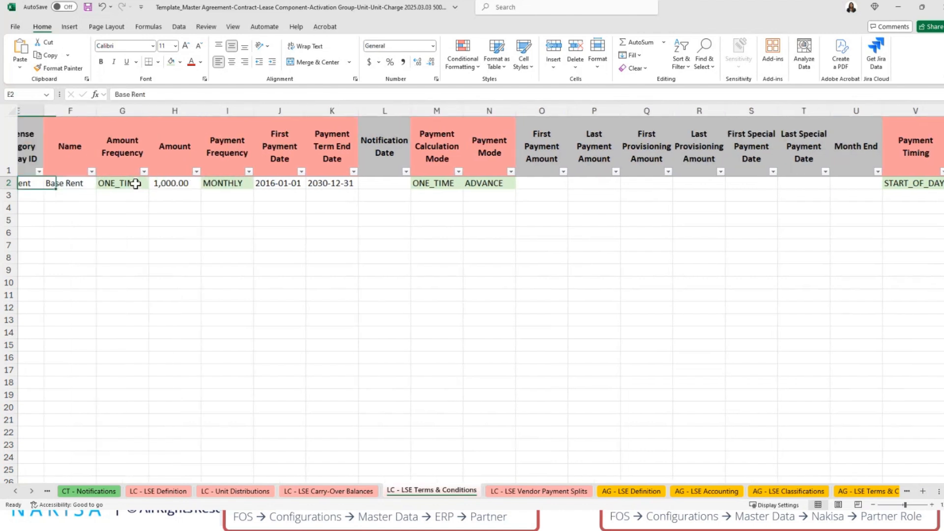
- Recheck the available Payment Calculation Mode options and the Payment Mode entry in row 2
click(560, 186)
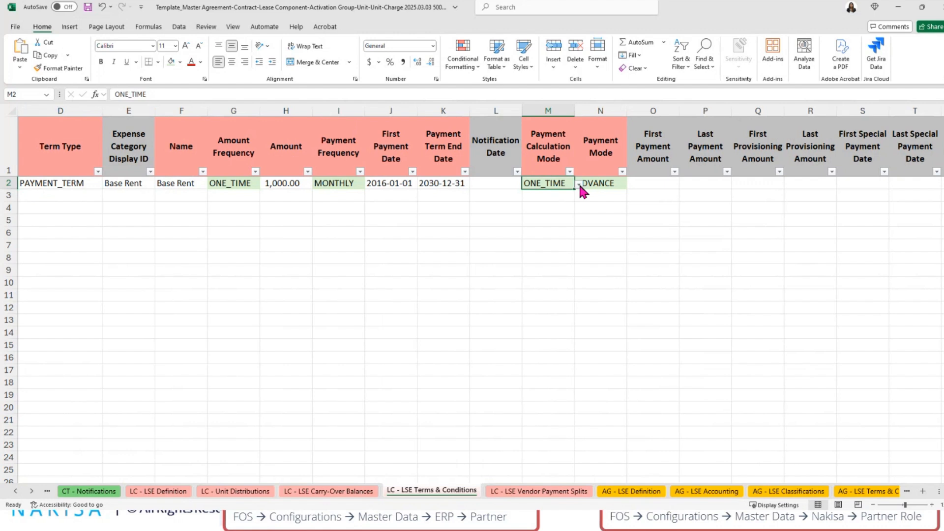
click(579, 183)
click(609, 204)
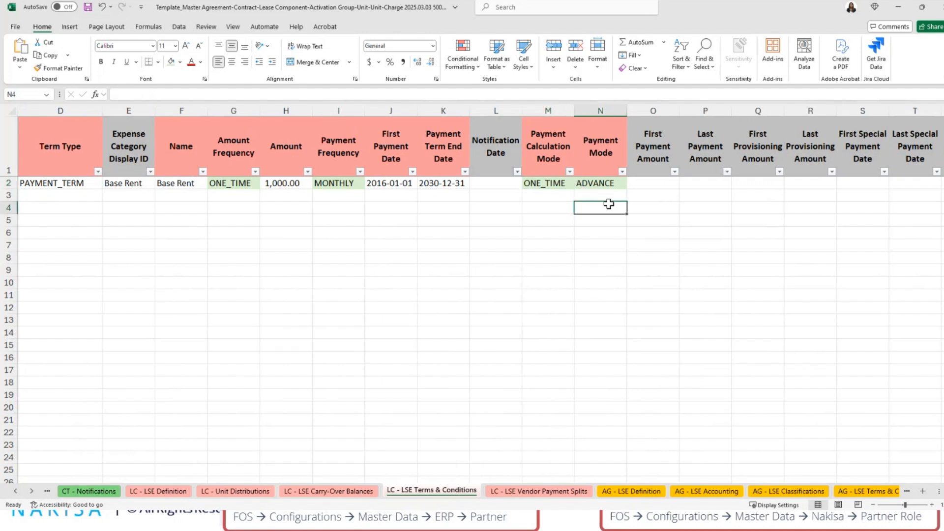
click(568, 184)
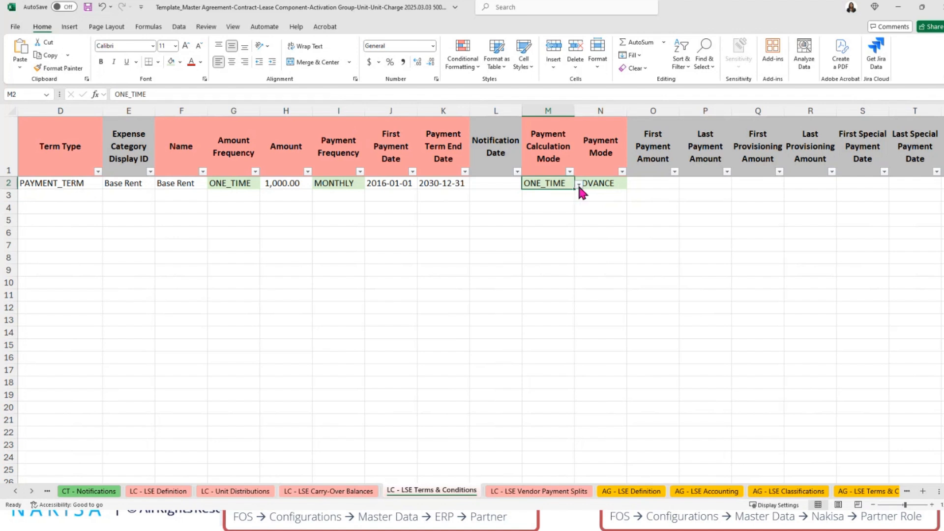
click(579, 185)
click(589, 201)
click(591, 186)
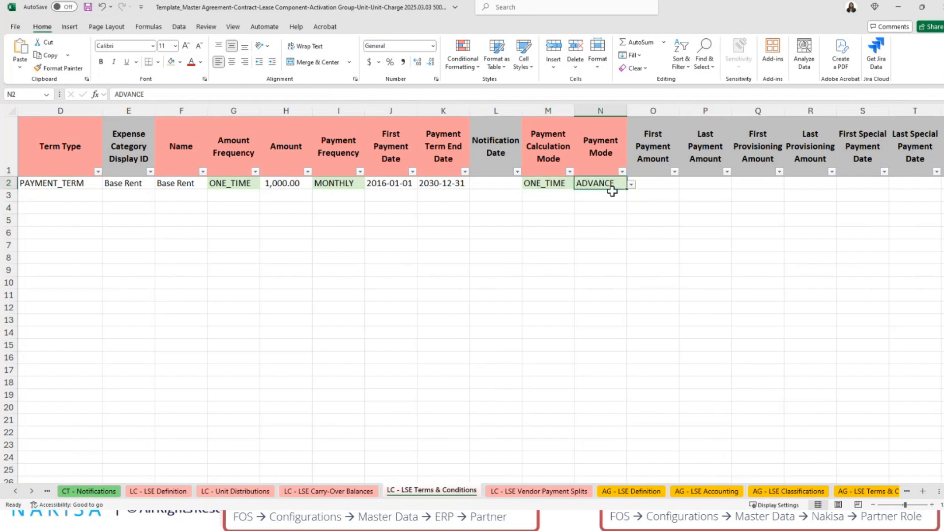
- Look through the remaining payment and escalation columns in row 2, from First Payment Amount to Escalation Frequency
key(Right)
key(Right)
key(Right)
key(Right)
key(Right)
key(Right)
key(Right)
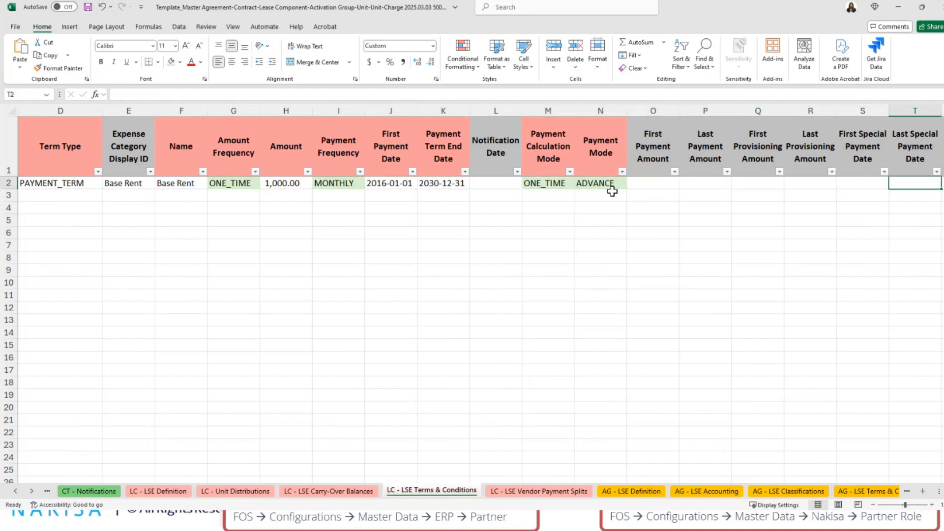
key(Right)
key(Right)
key(Right)
key(Right)
key(Right)
key(Right)
key(Right)
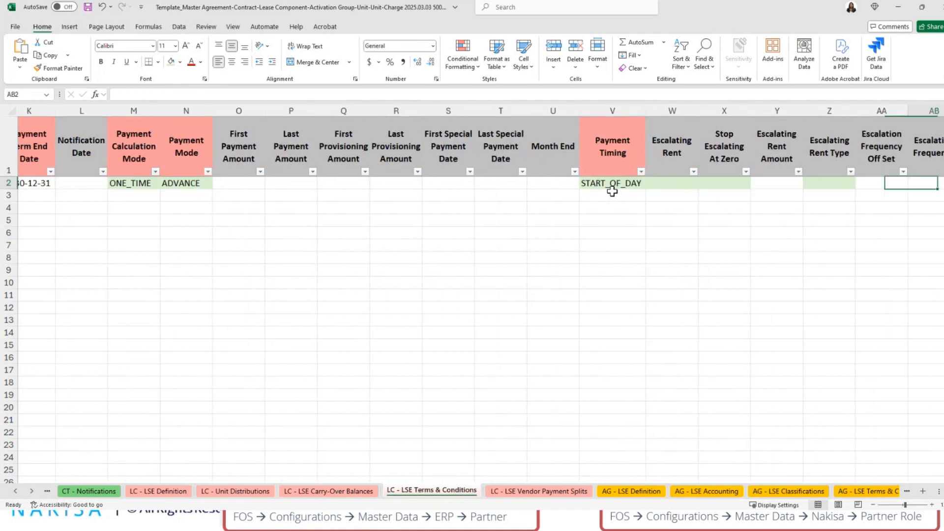
- Examine the optional payment columns from First Payment Amount to Last Special Payment Date, including both provisioning amounts
drag(204, 111, 501, 126)
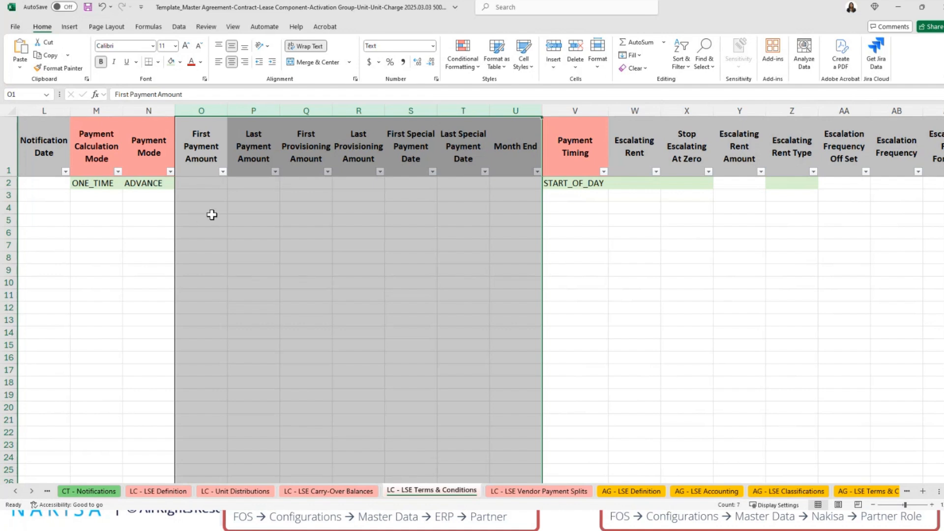
click(211, 185)
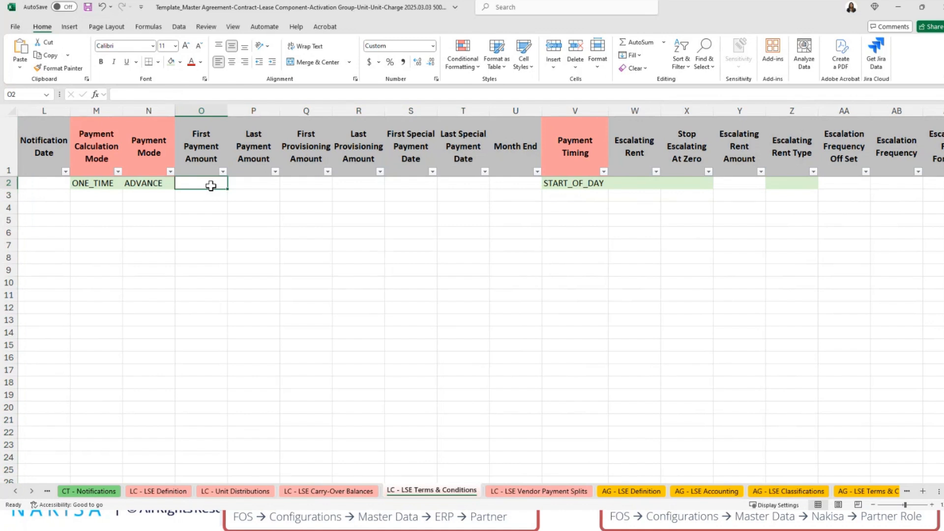
click(400, 181)
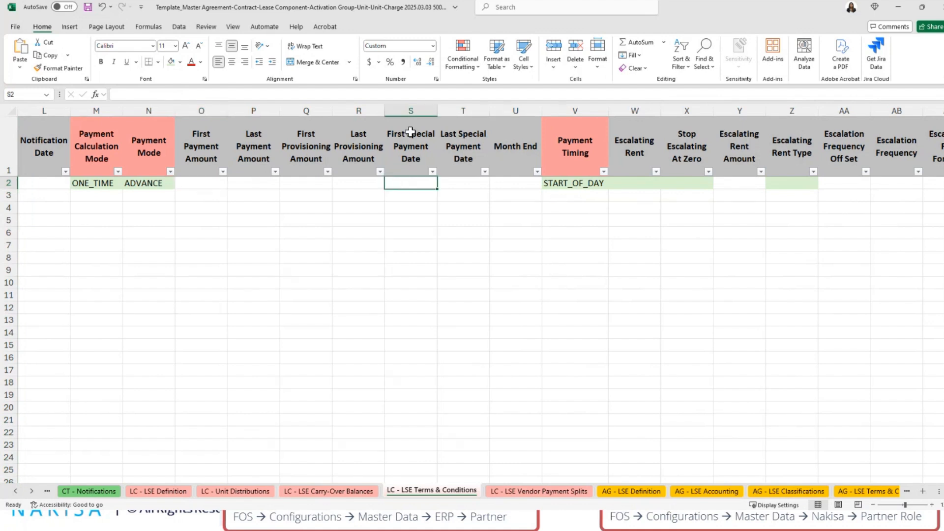
click(410, 110)
click(213, 111)
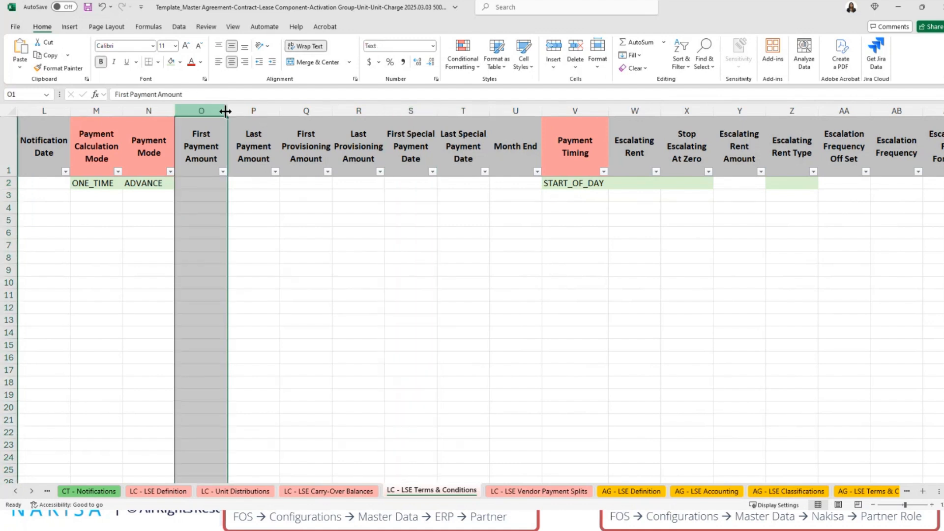
click(253, 110)
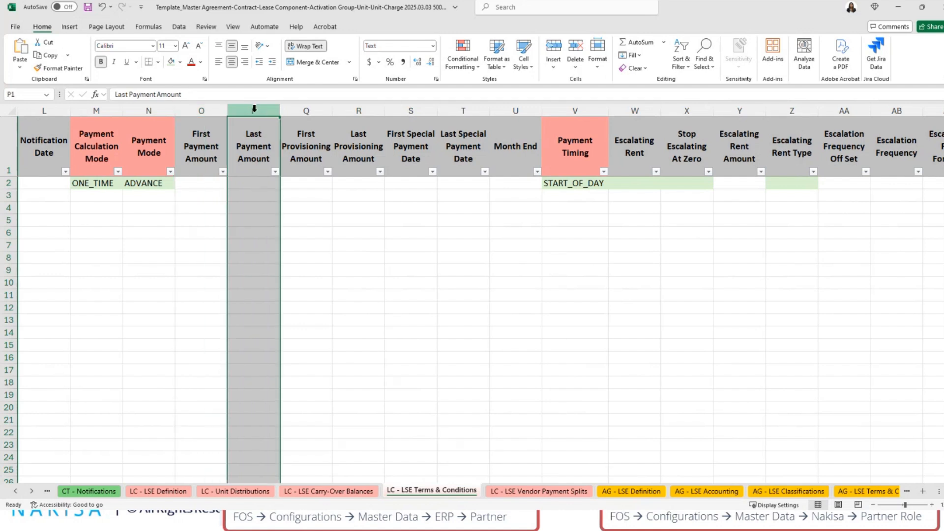
click(470, 112)
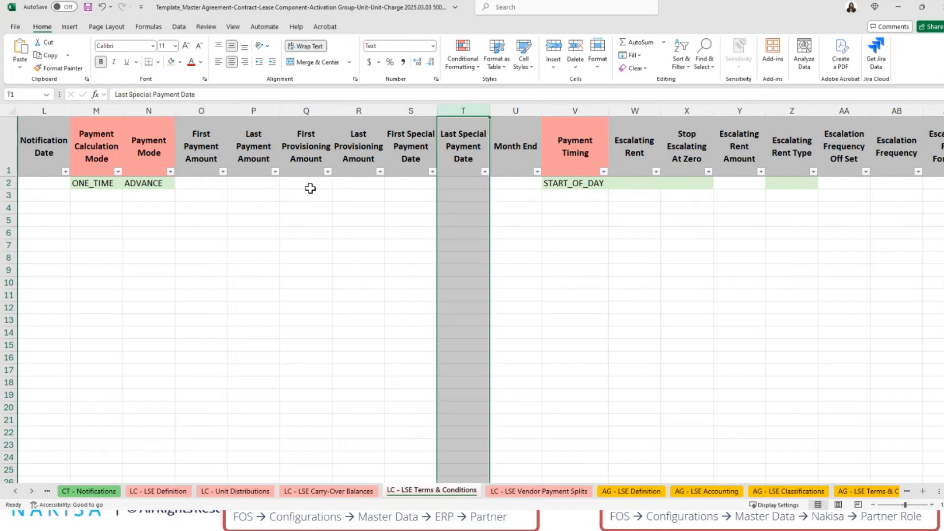
drag(311, 187, 364, 185)
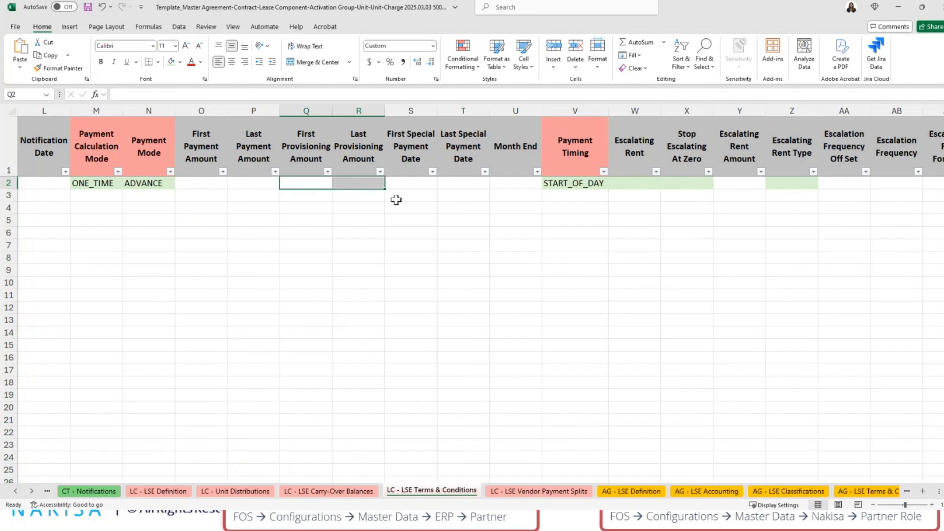
- Check the available options for Month End and Payment Timing in row 2
click(496, 191)
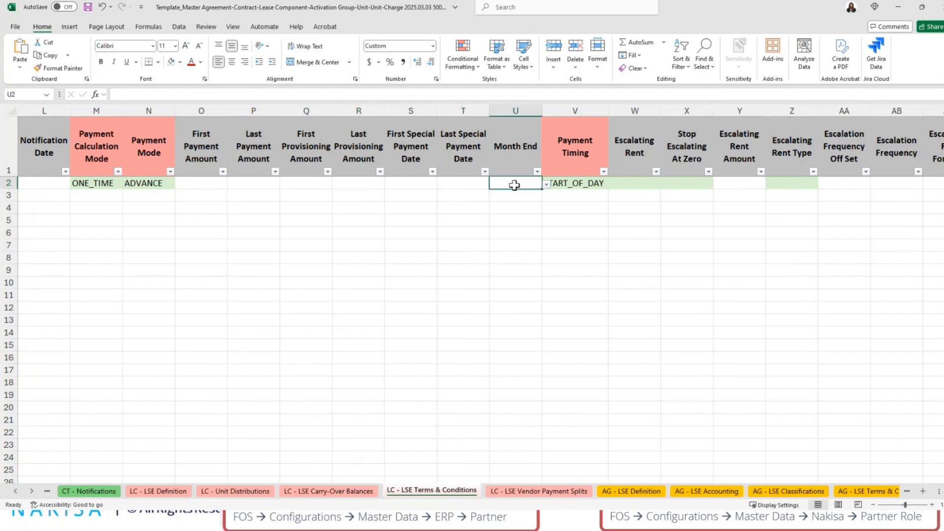
click(544, 184)
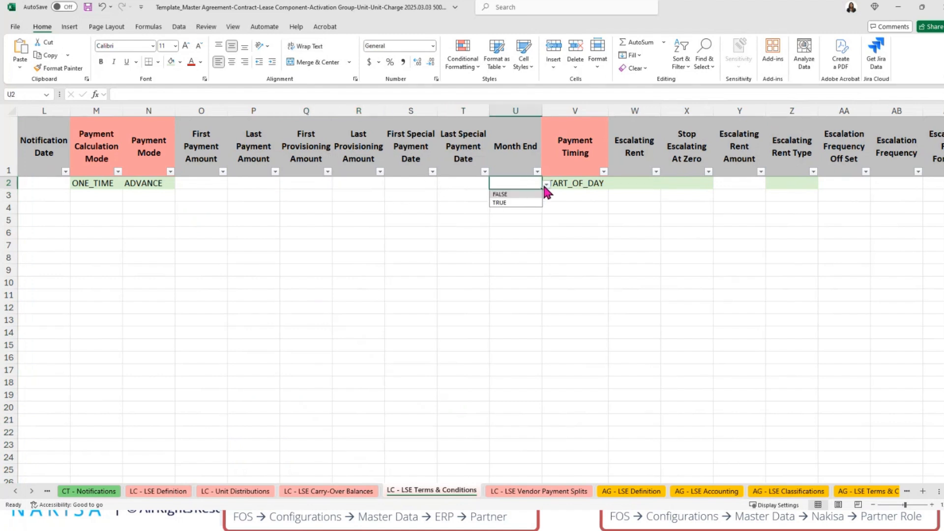
click(529, 219)
click(570, 184)
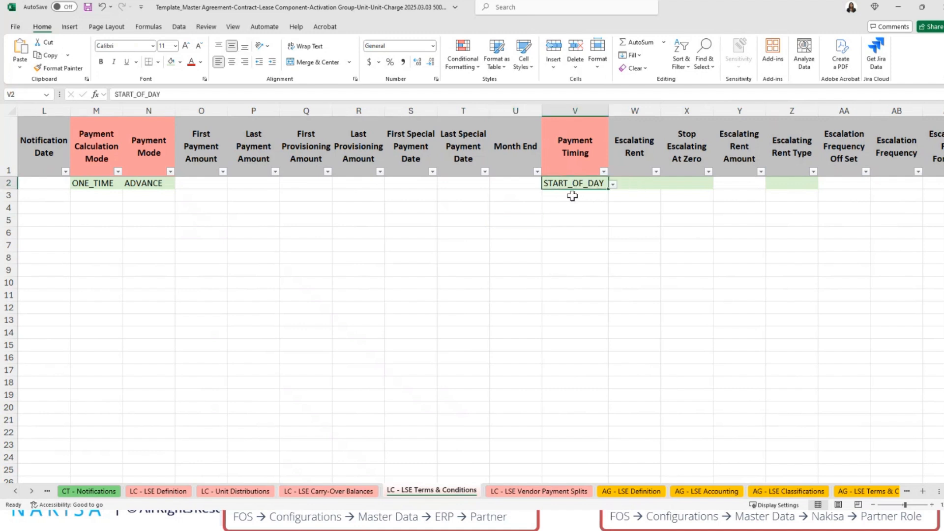
click(612, 184)
click(633, 204)
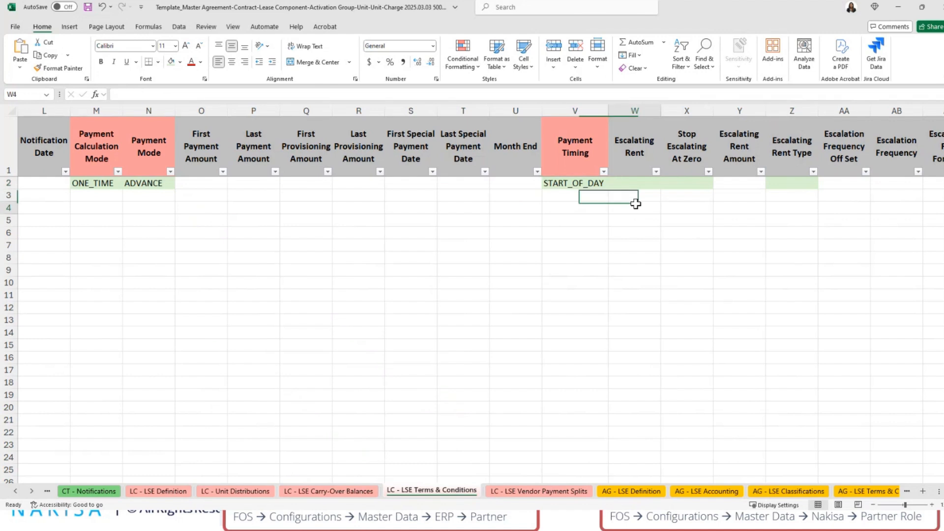
- Check the available options for Escalating Rent and Escalating Rent Type in row 2
click(668, 204)
key(Right)
key(Right)
key(Right)
key(Right)
key(Right)
key(Right)
key(Right)
key(Right)
key(Right)
key(Right)
key(Right)
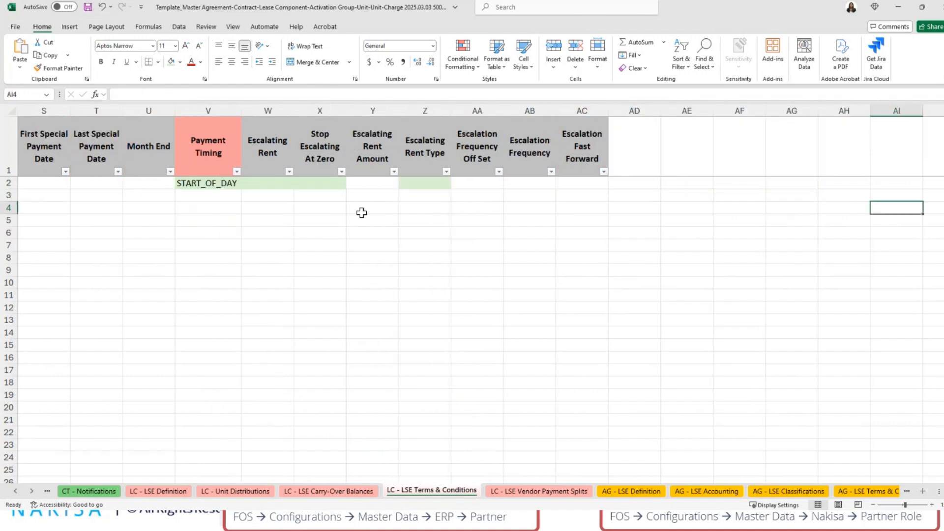
click(284, 185)
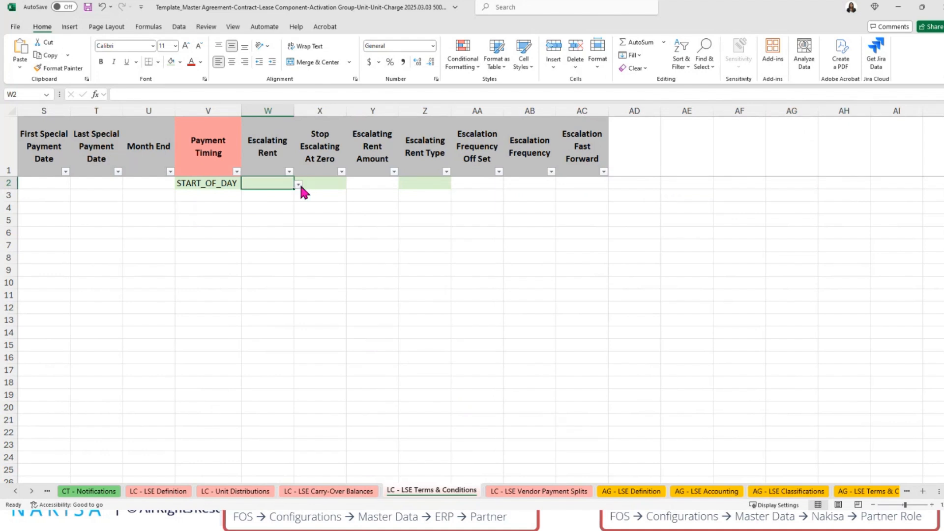
click(299, 184)
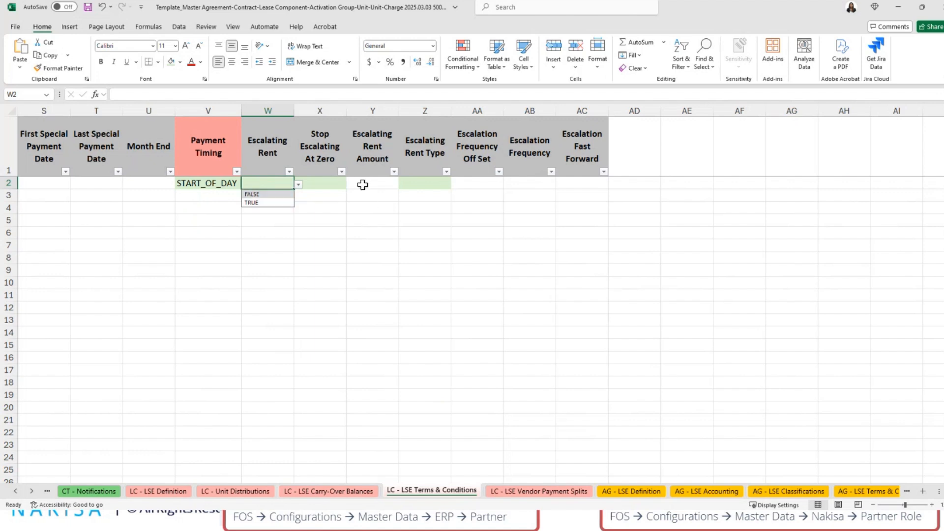
click(422, 186)
click(456, 184)
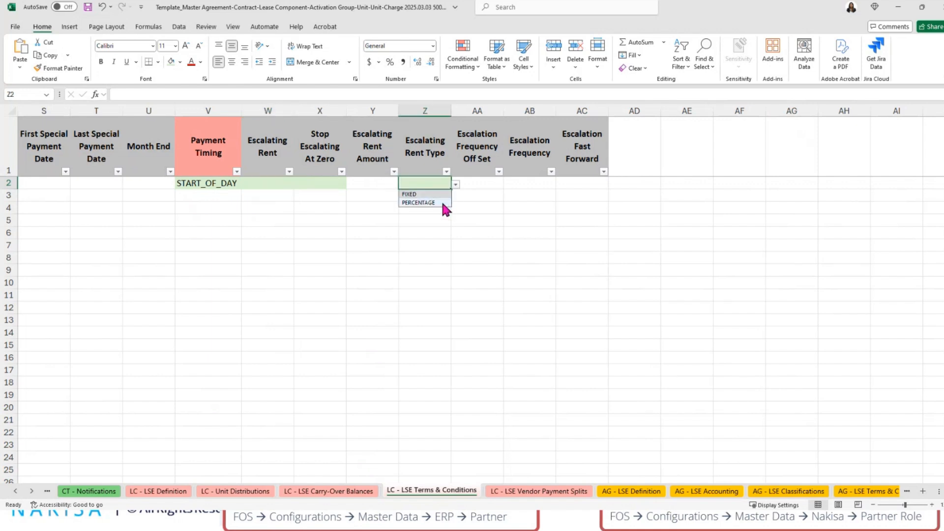
- Review the Escalation Frequency Off Set, Escalation Frequency and Escalation Fast Forward cells, and open the LC - LSE Vendor Payment Splits sheet
click(492, 185)
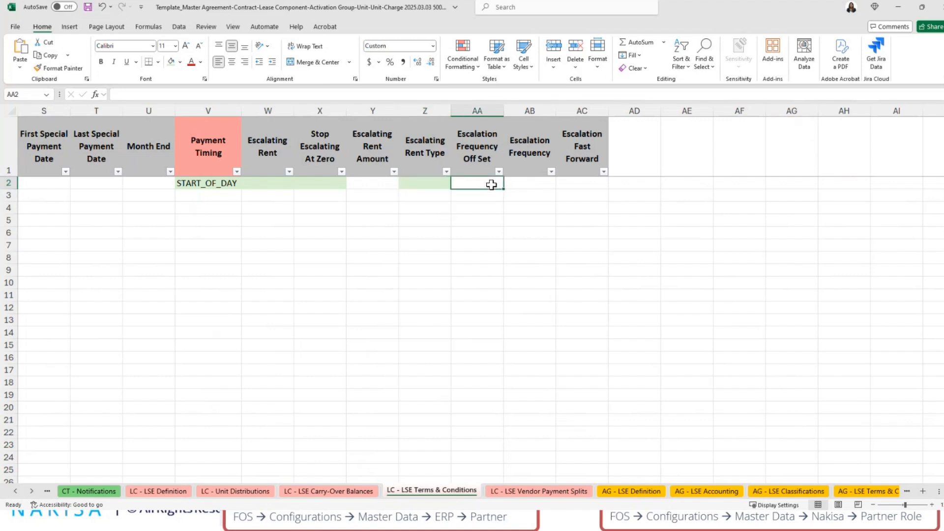
click(534, 188)
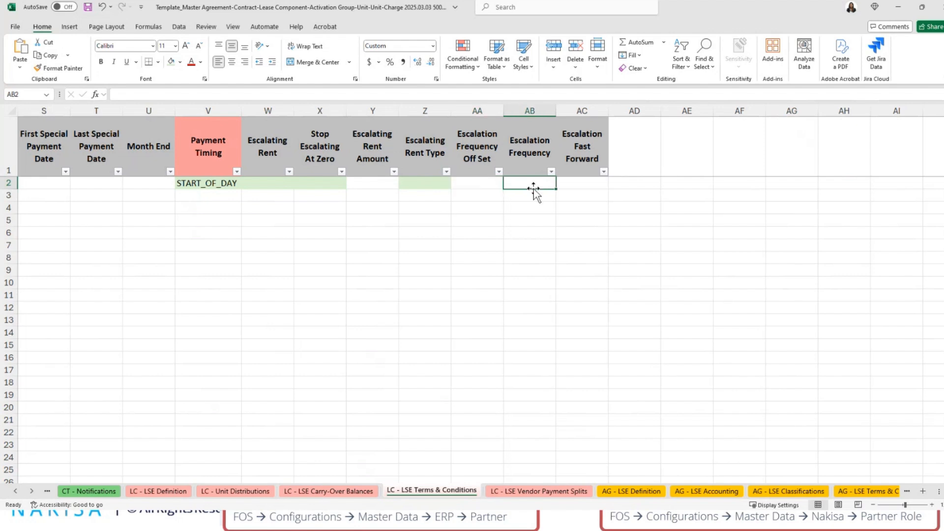
click(578, 182)
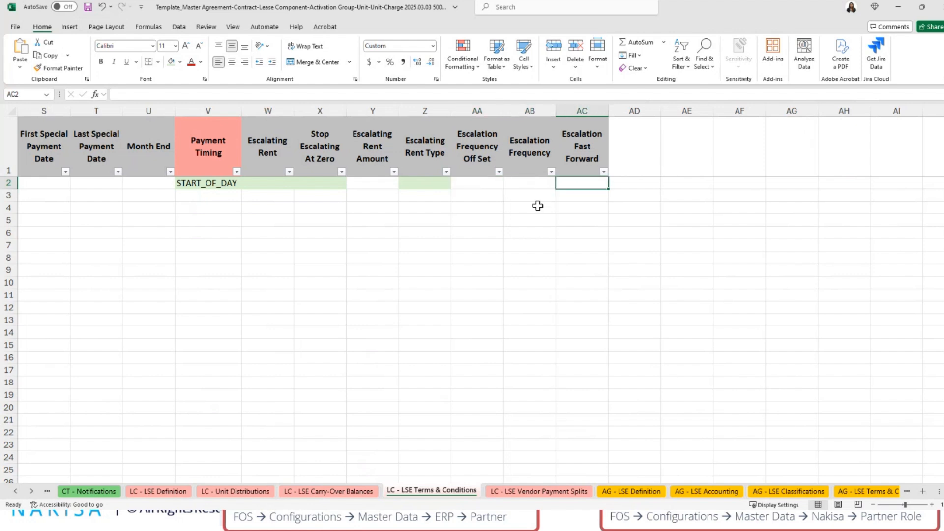
click(394, 342)
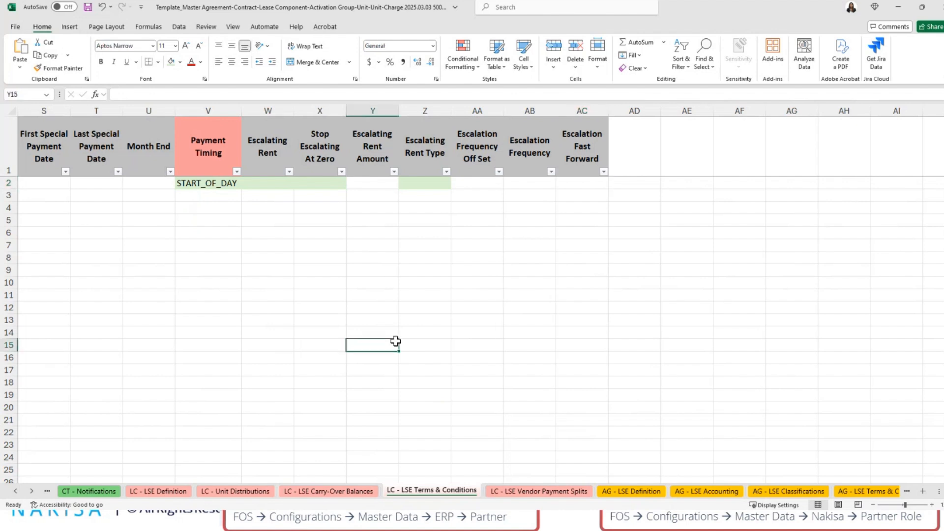
click(534, 491)
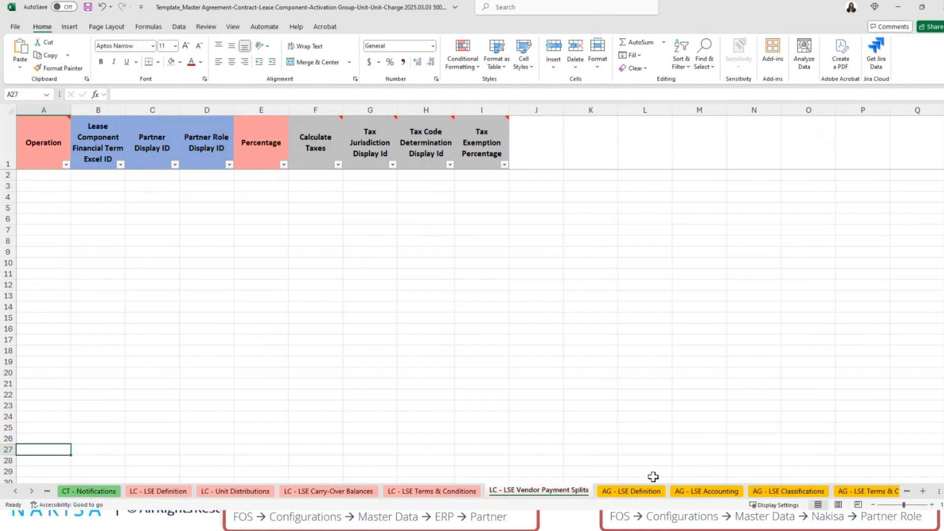
- Clear the extra ROU Start Date in row 3 of the AG - LSE Definition sheet
click(643, 493)
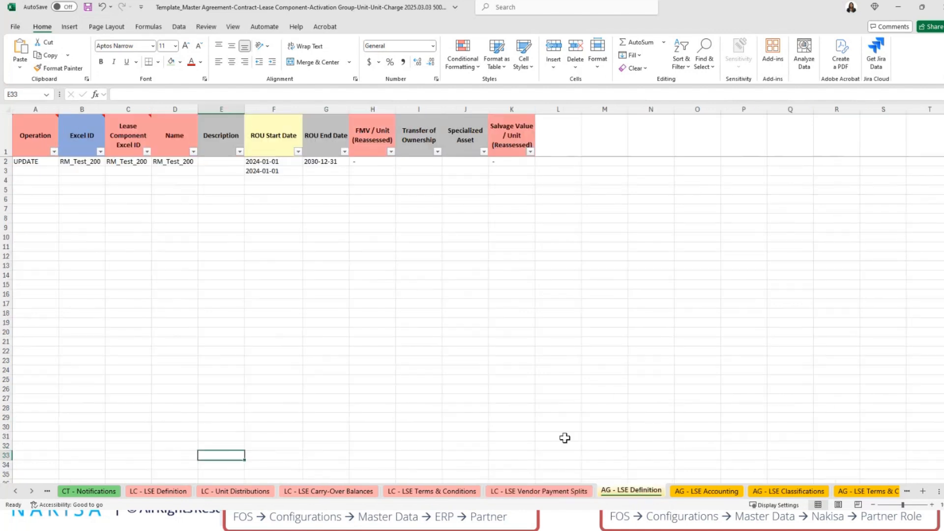
click(378, 341)
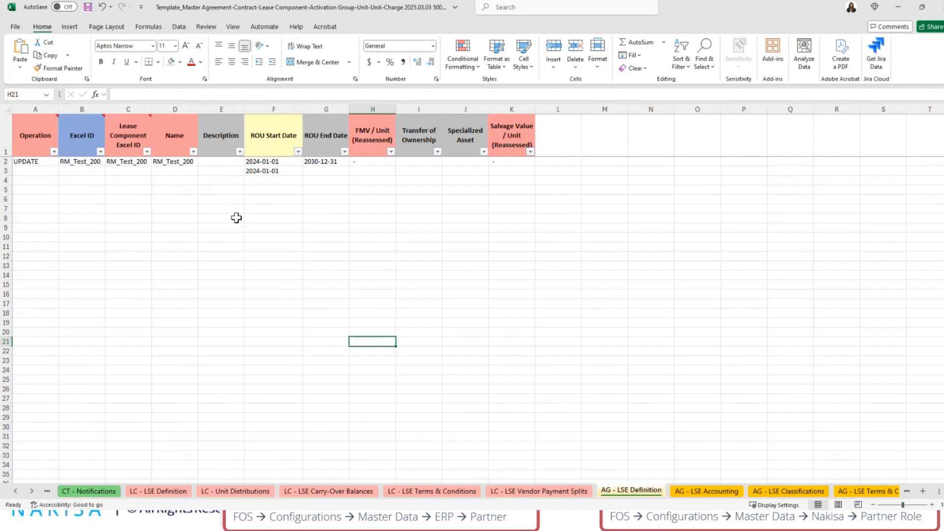
click(259, 172)
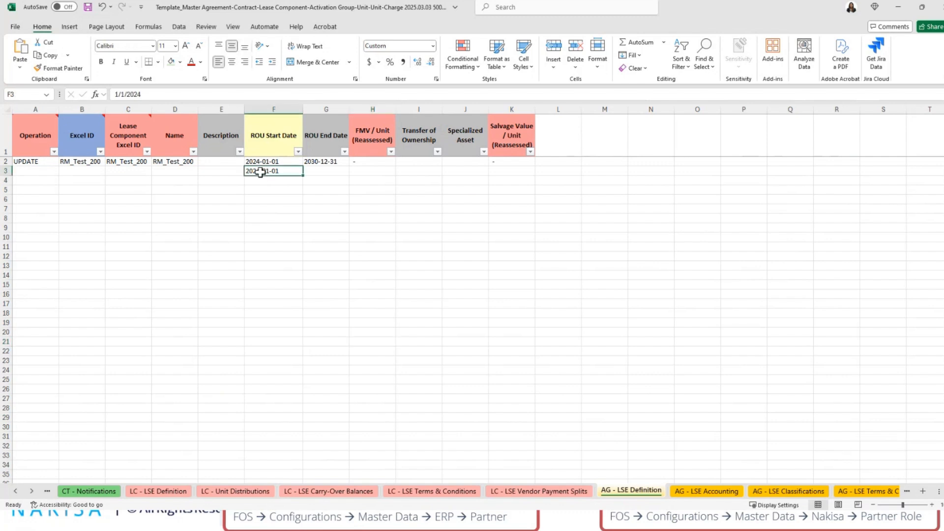
key(Delete)
click(253, 197)
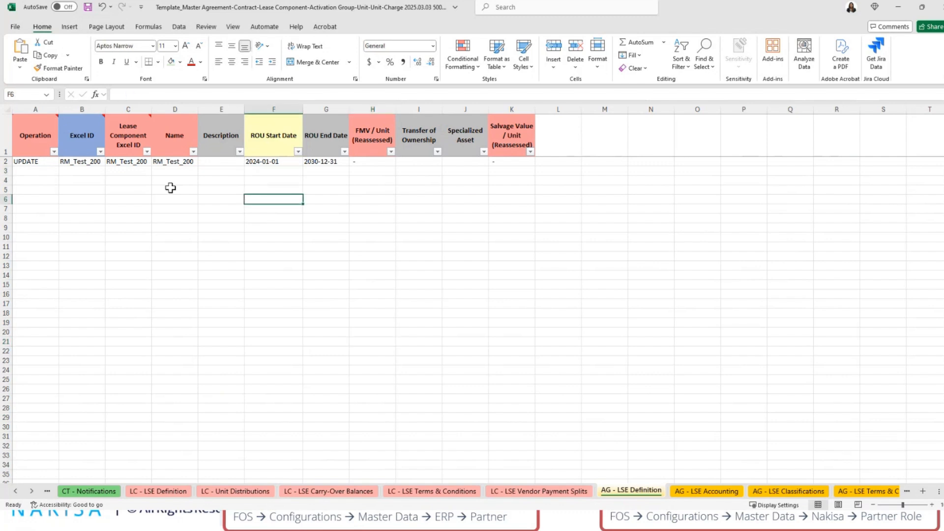
- Inspect the Excel ID references in row 2 of AG - LSE Definition and the financial term Excel ID on AG - LSE Terms & Conditions
click(91, 163)
click(131, 162)
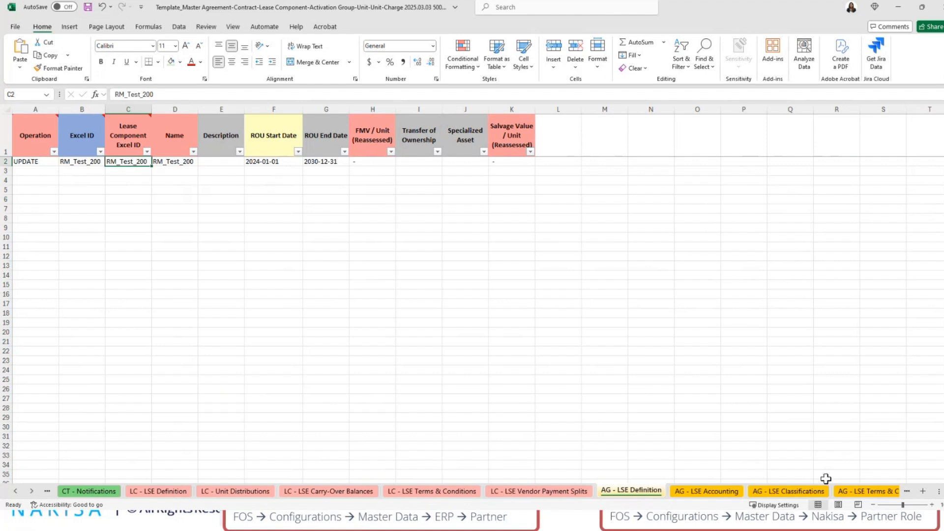
click(849, 491)
click(125, 178)
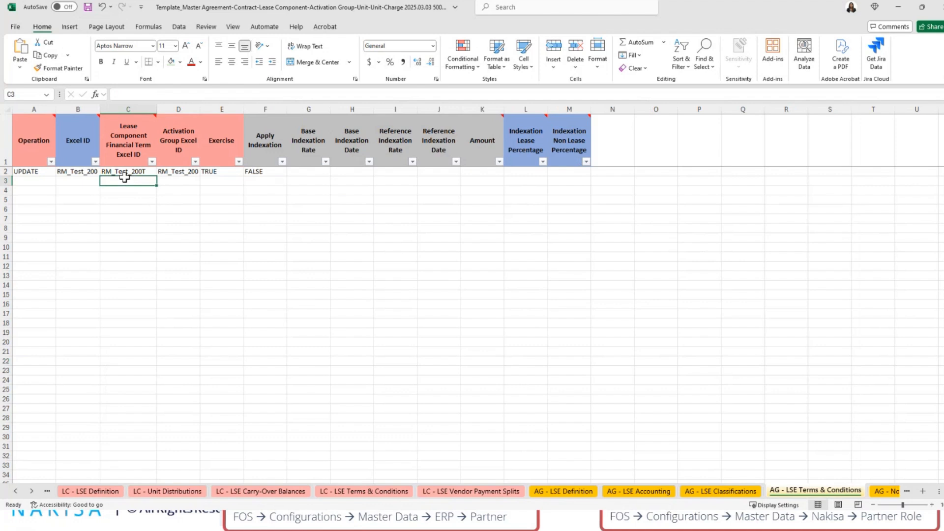
drag(124, 178, 123, 200)
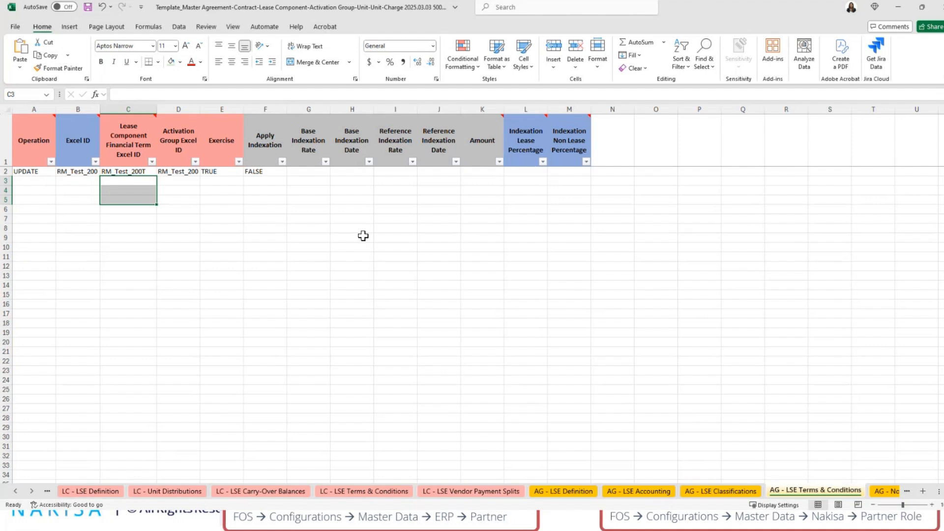
click(138, 170)
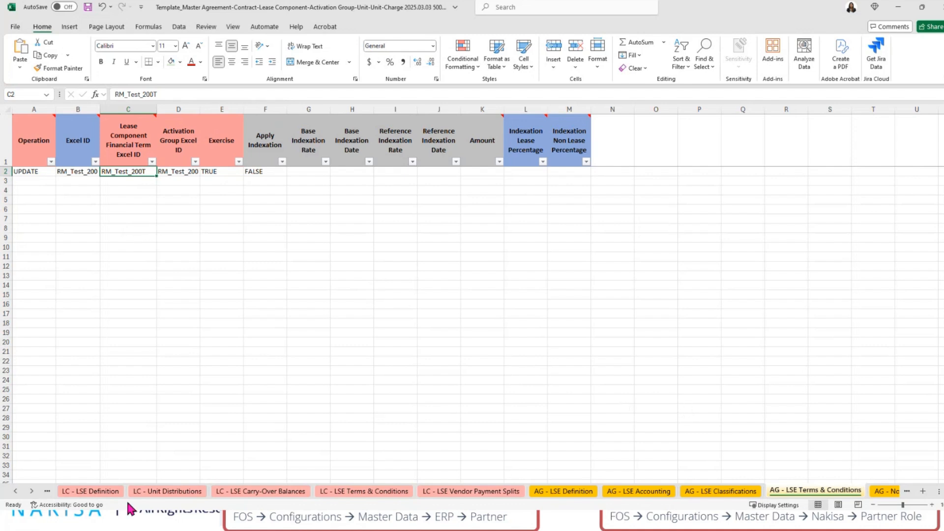
- Revisit the AG - LSE Definition sheet and return to the AG - LSE Accounting sheet for review
click(32, 490)
click(31, 491)
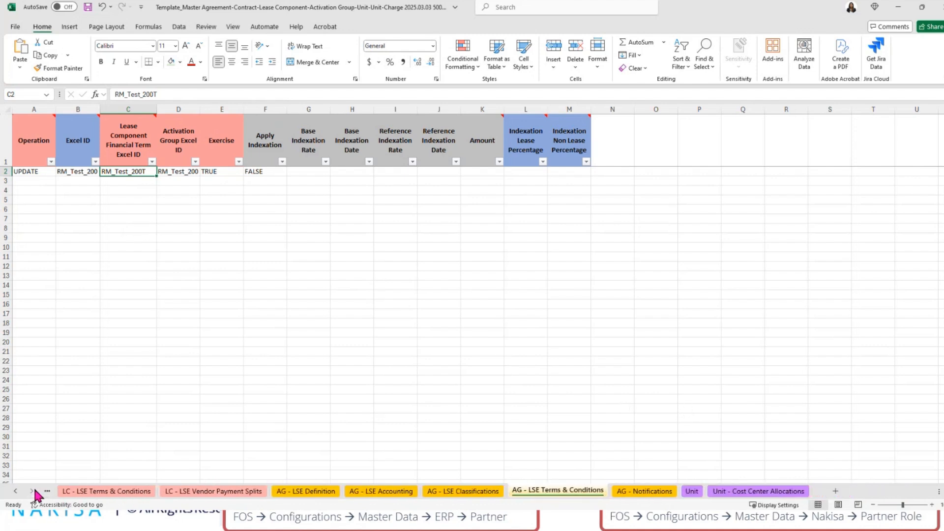
click(379, 492)
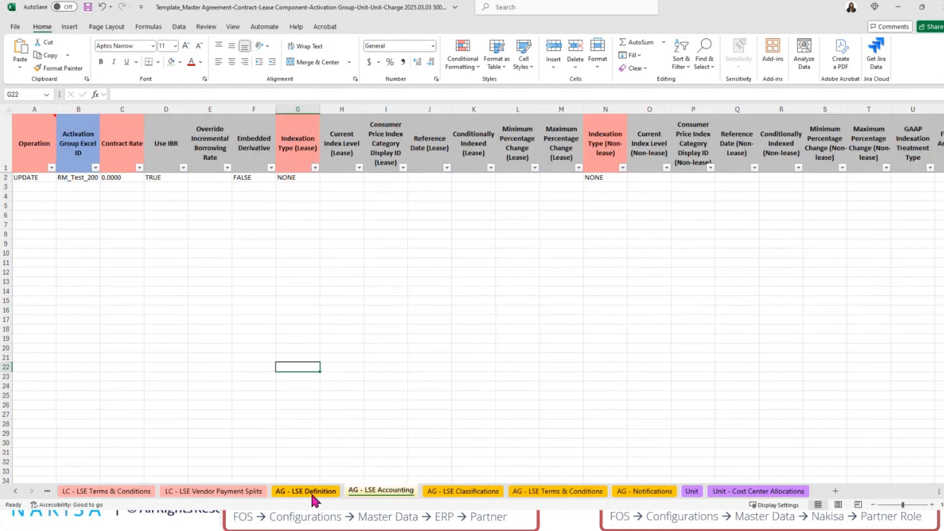
click(315, 492)
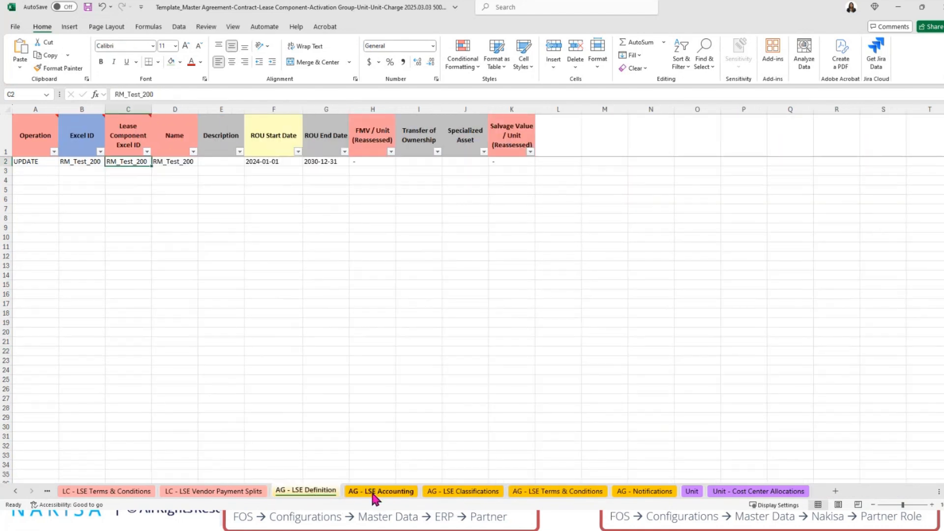
click(373, 492)
click(244, 292)
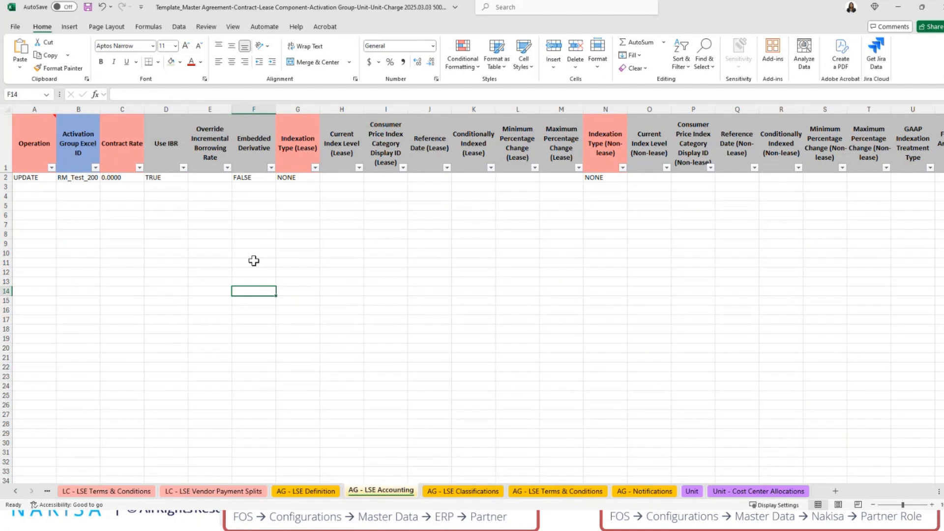
- Review the row 2 accounting entries from Contract Rate through Indexation Type (Lease)
click(122, 179)
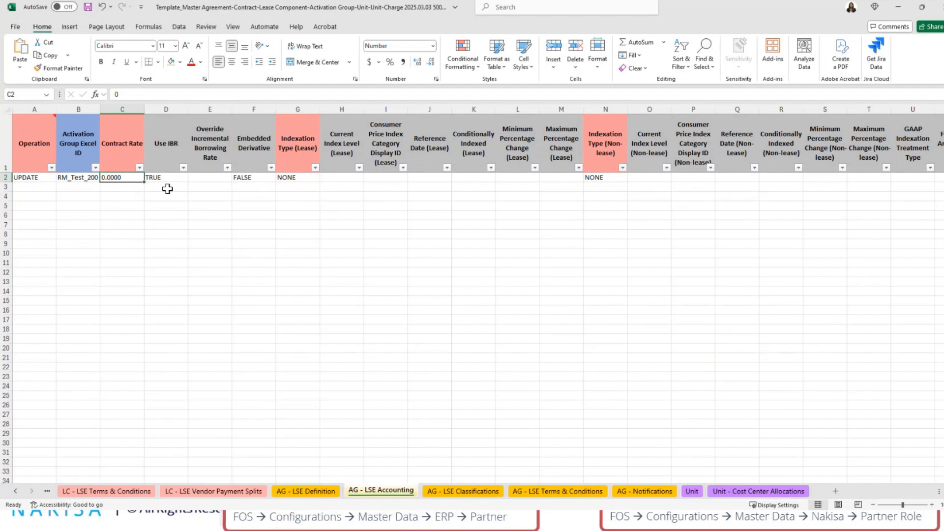
key(Right)
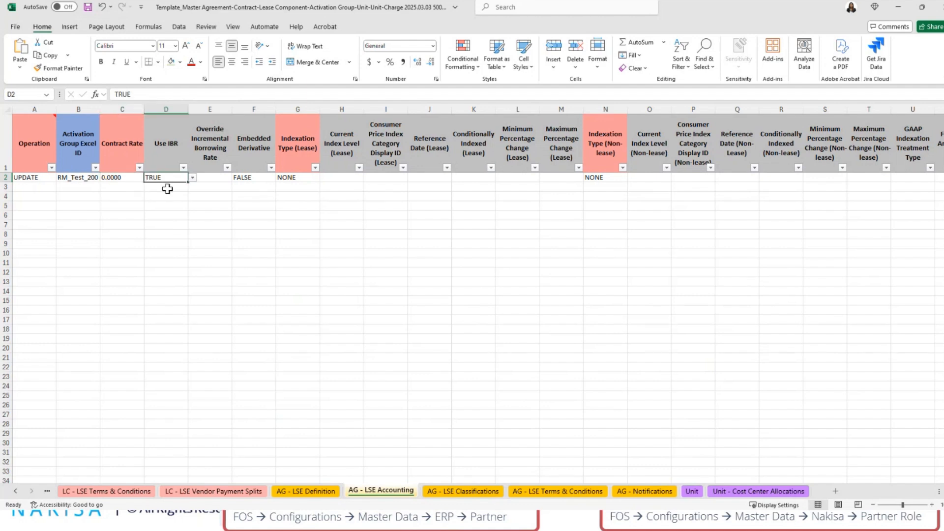
key(Right)
key(Right)
key(Right)
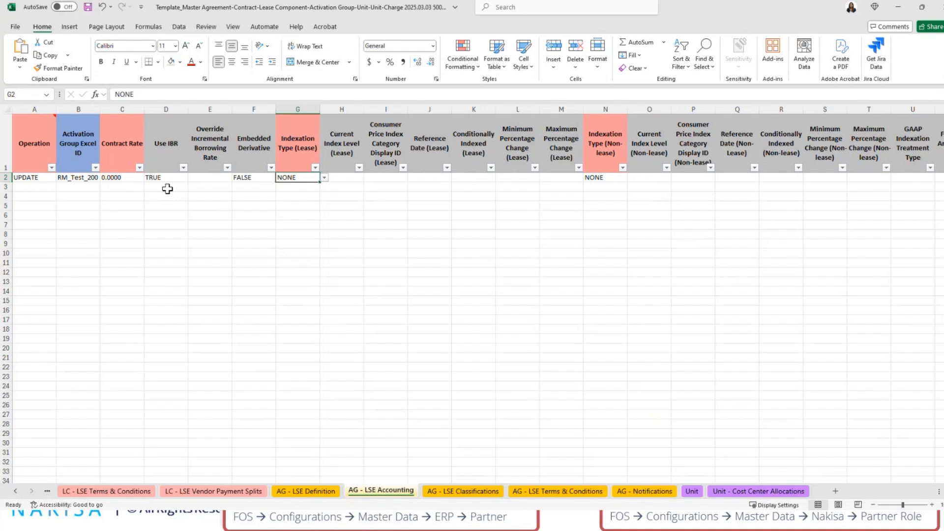
- Review the row 2 Indexation Type options for both lease and non-lease on the AG - LSE Accounting sheet
click(324, 178)
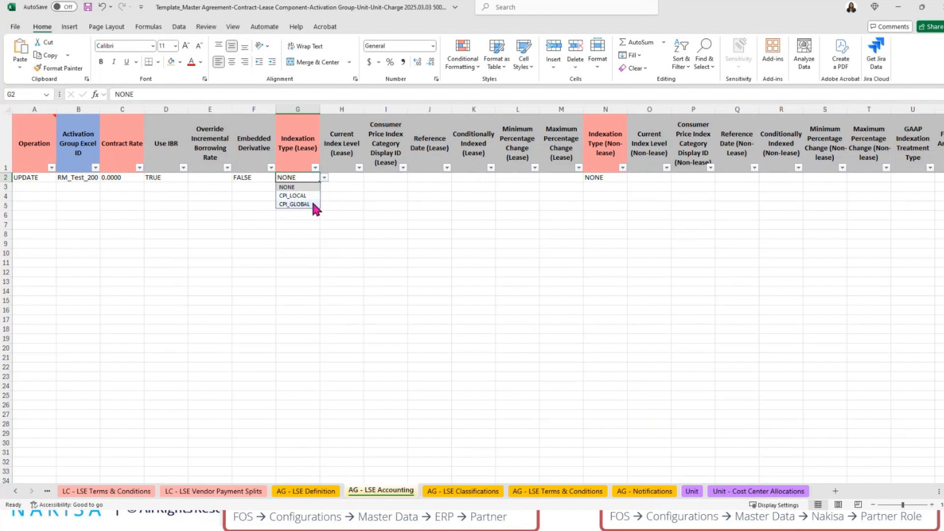
click(352, 178)
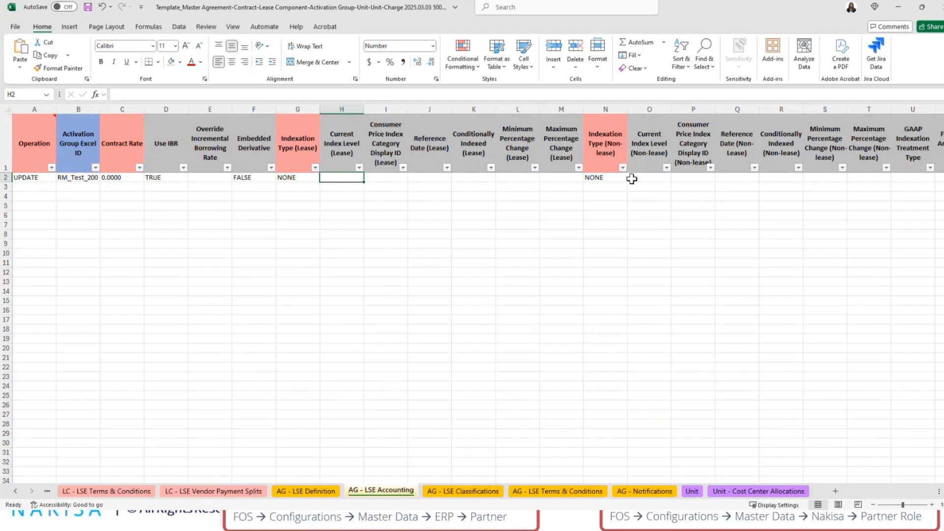
click(608, 177)
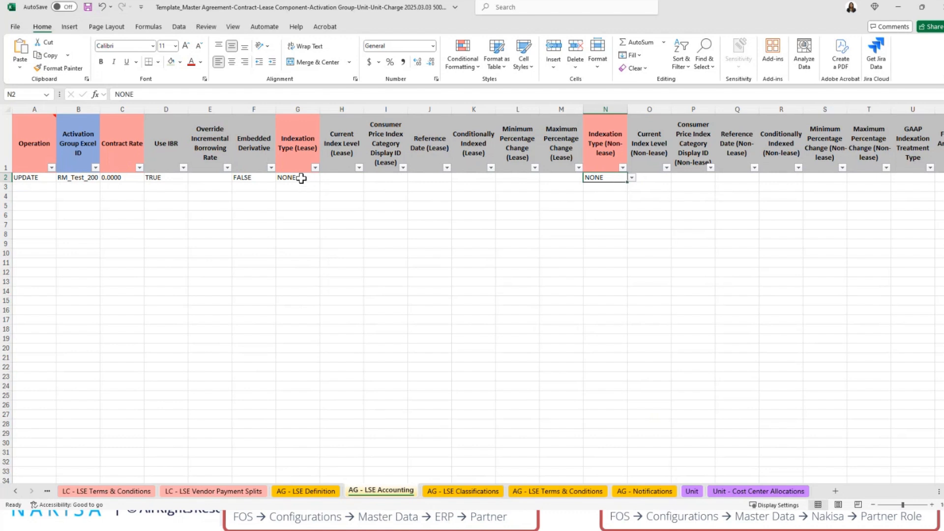
click(632, 178)
click(606, 232)
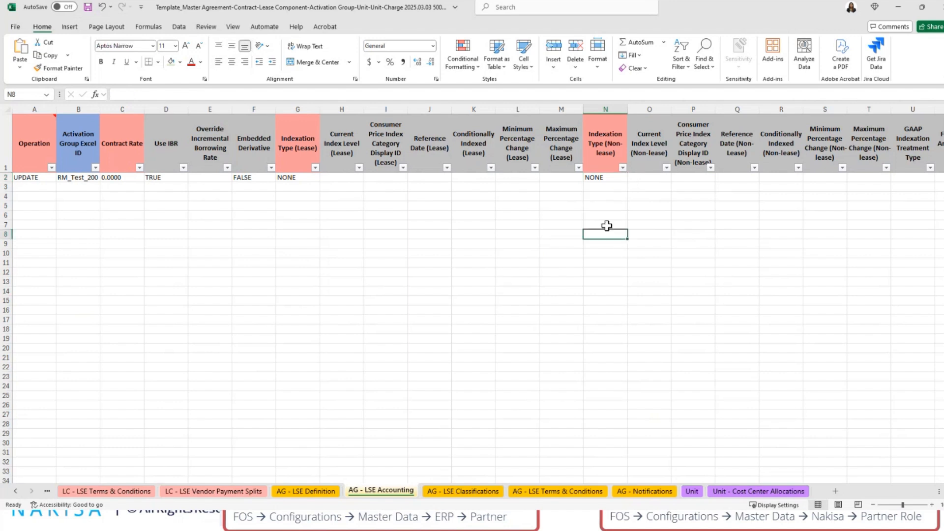
- Examine the optional AG - LSE Accounting columns from Current Index Level (Non-lease) through Purchase Order Display ID
key(Right)
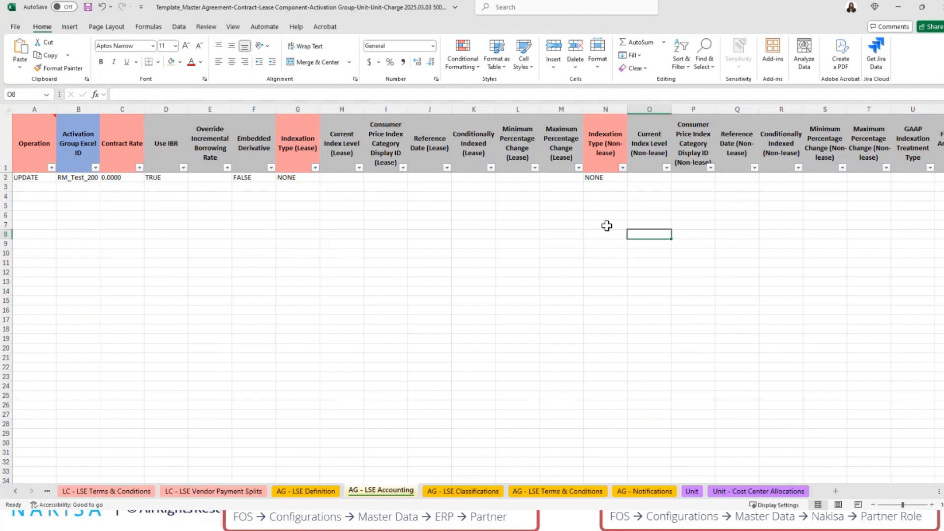
key(Right)
key(Right)
key(Right)
key(Right)
key(Right)
key(Right)
key(Right)
key(Right)
key(Right)
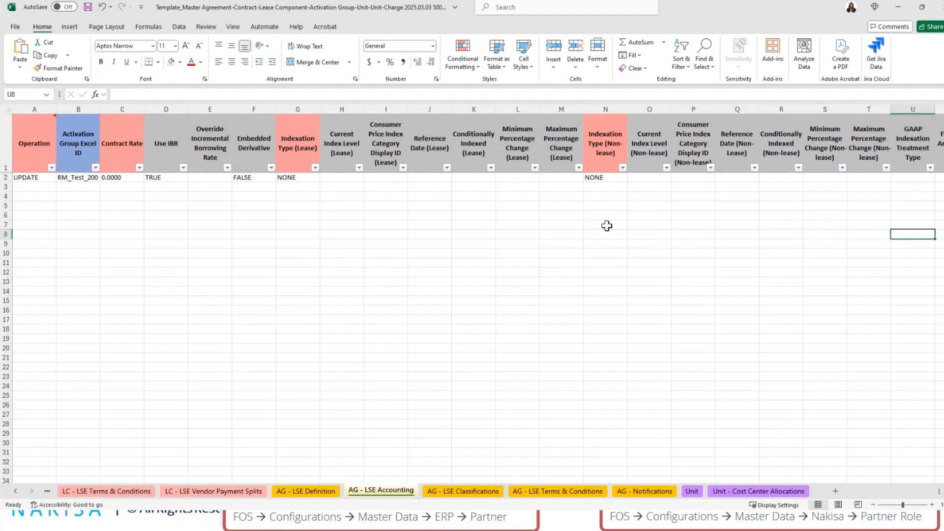
key(Right)
key(Right)
key(Right)
key(Right)
key(Right)
key(Right)
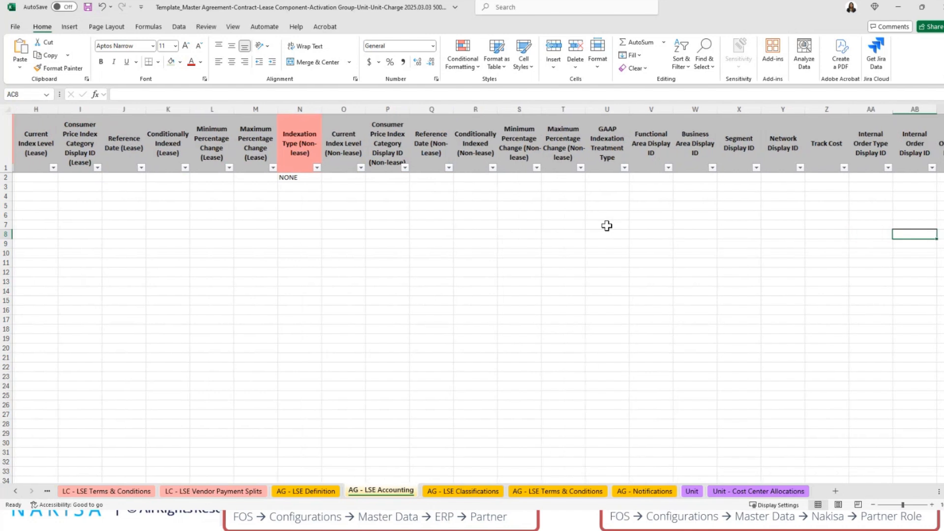
key(Right)
key(Right)
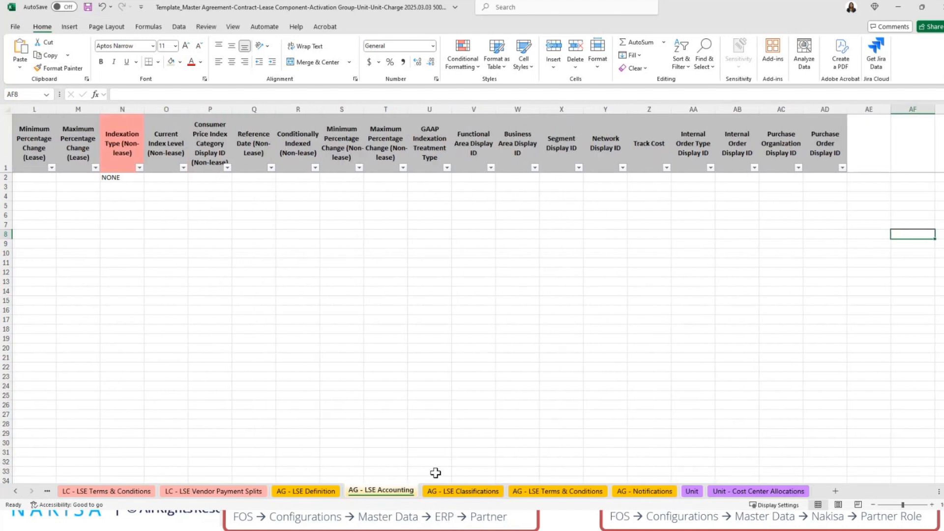
- Review the AG - LSE Classifications, AG - LSE Terms & Conditions and AG - Notifications sheets, including the Exercise options in row 2
click(448, 491)
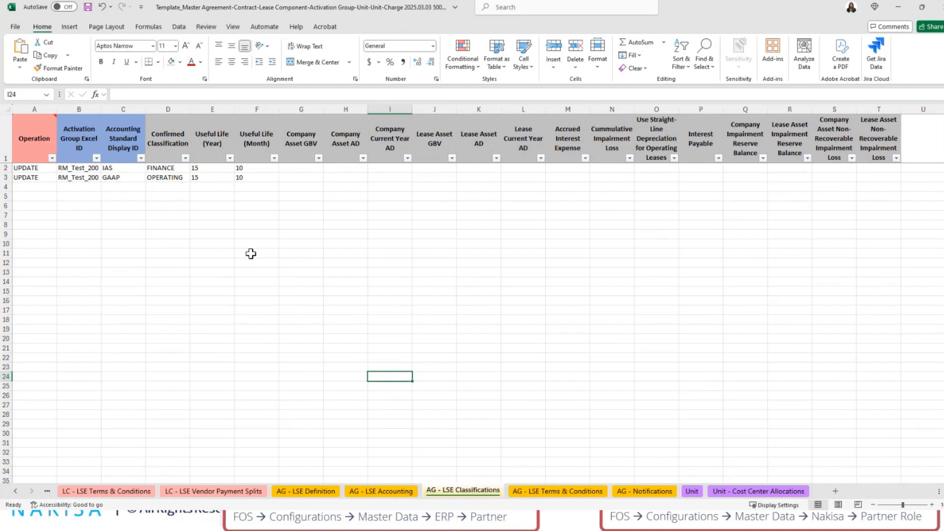
click(567, 492)
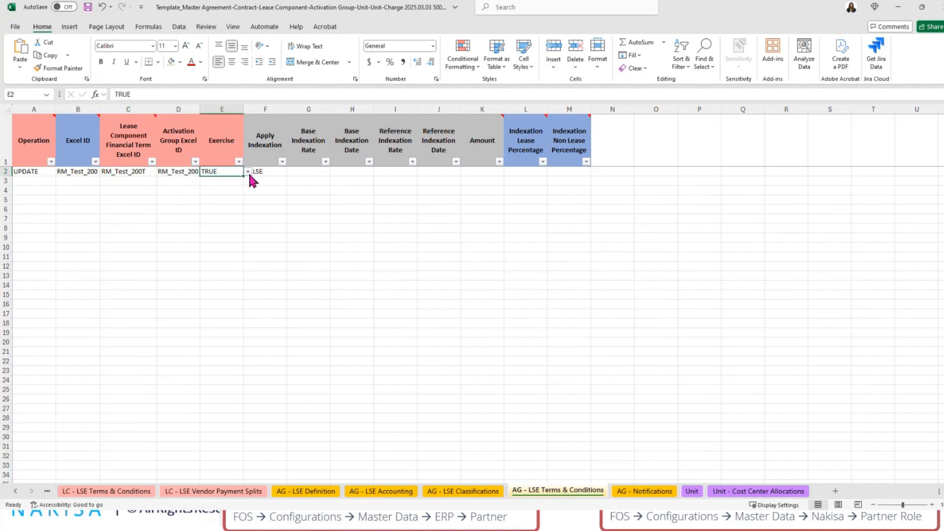
click(248, 171)
click(262, 196)
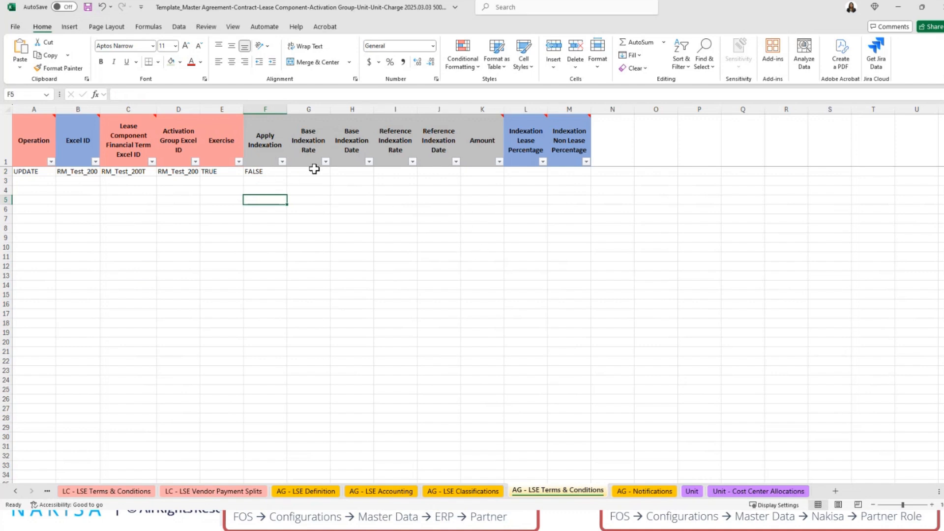
click(643, 492)
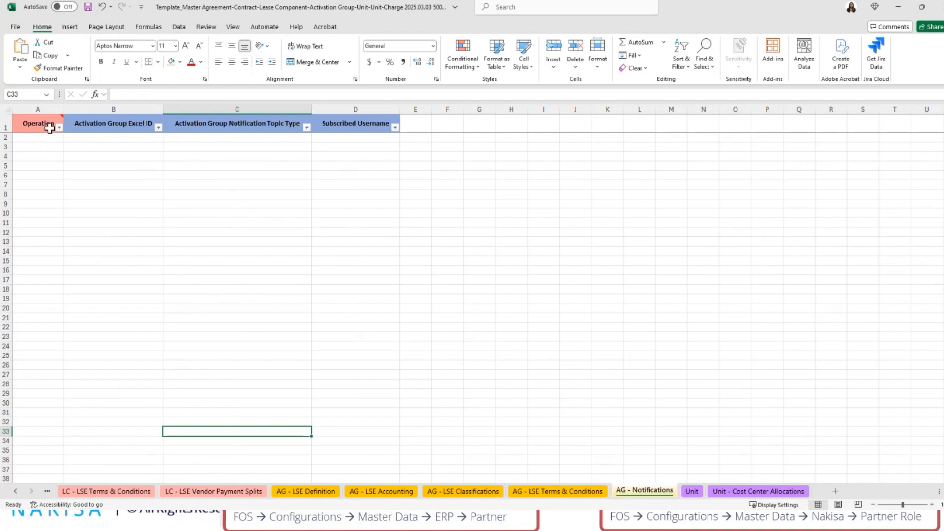
mouse_move(59, 117)
- Inspect the distinct Activation Group Excel ID and Excel ID values on the Unit sheet through their column filters
click(692, 491)
click(86, 317)
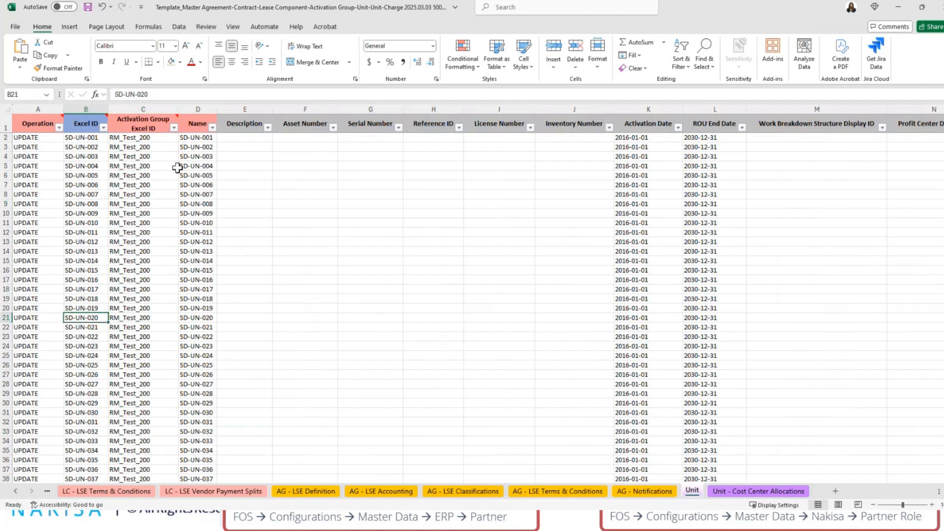
click(131, 140)
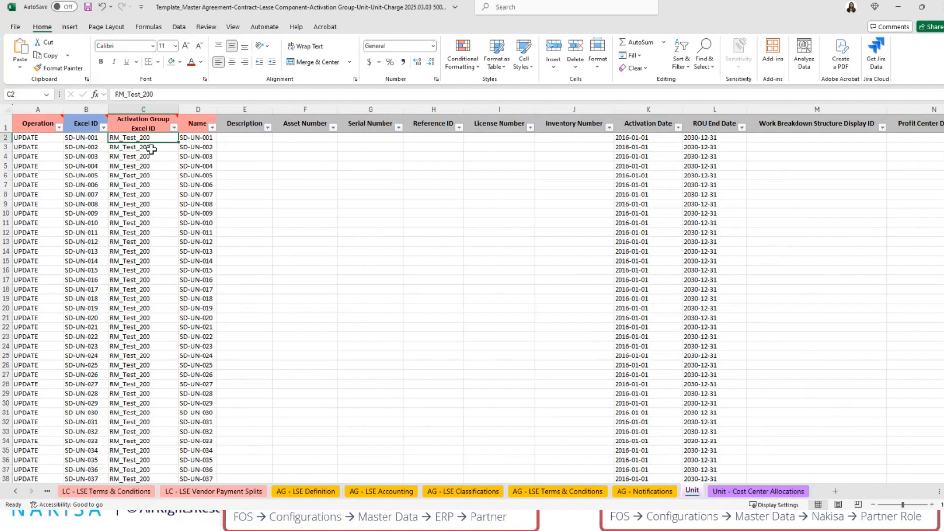
click(173, 128)
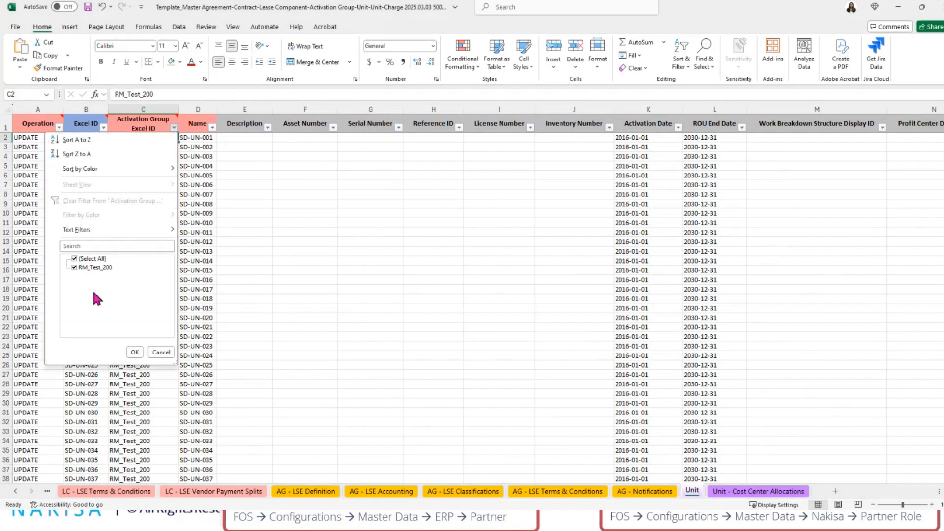
click(135, 352)
click(103, 128)
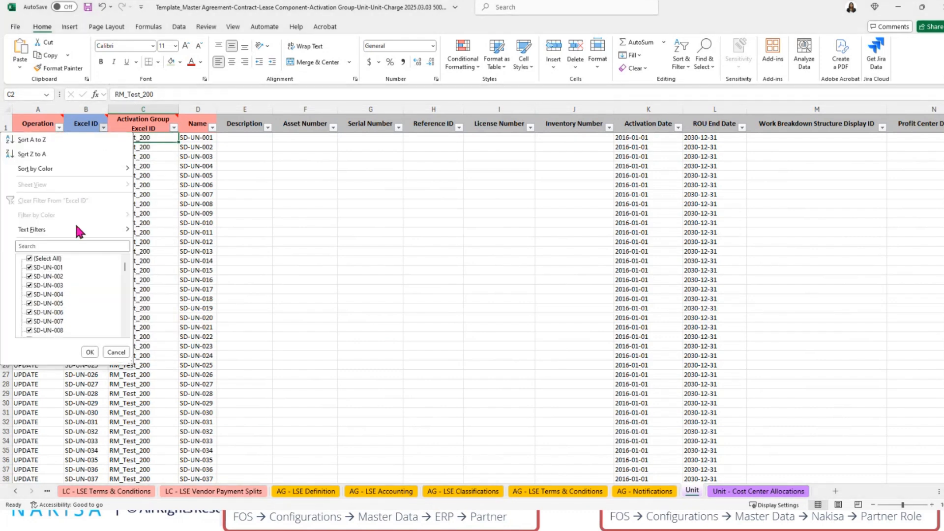
click(90, 352)
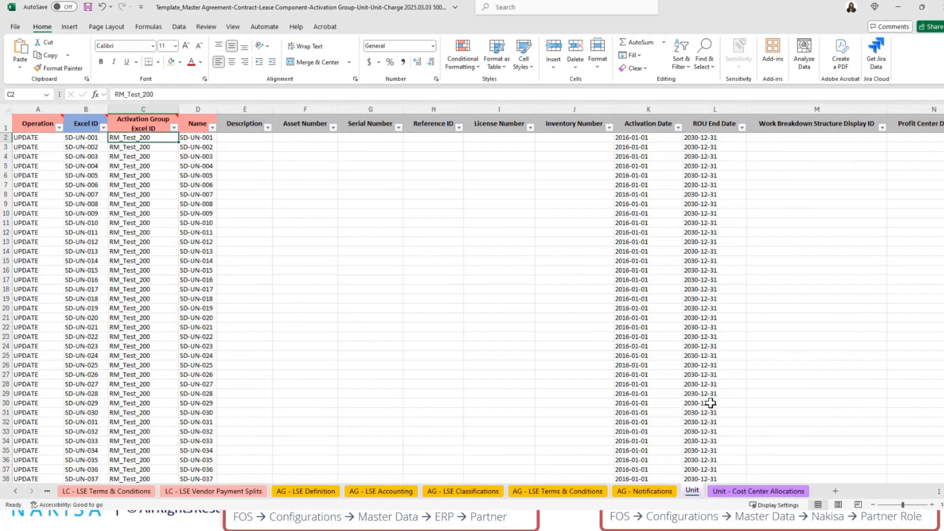
- Review the Unit - Cost Center Allocations sheet and look back through the template's sheets to the MA - Partners group
click(754, 492)
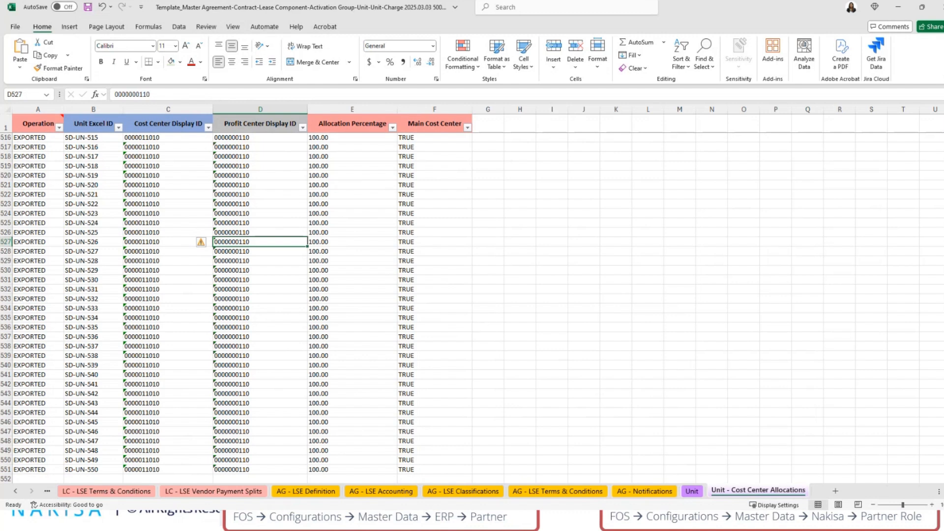
click(16, 490)
click(16, 491)
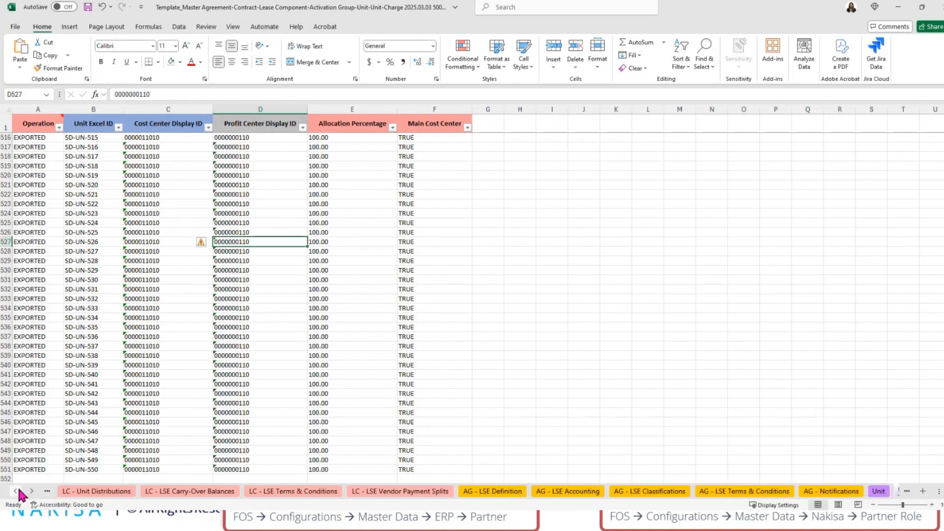
click(16, 491)
click(16, 490)
click(15, 491)
click(16, 491)
click(16, 491)
click(16, 490)
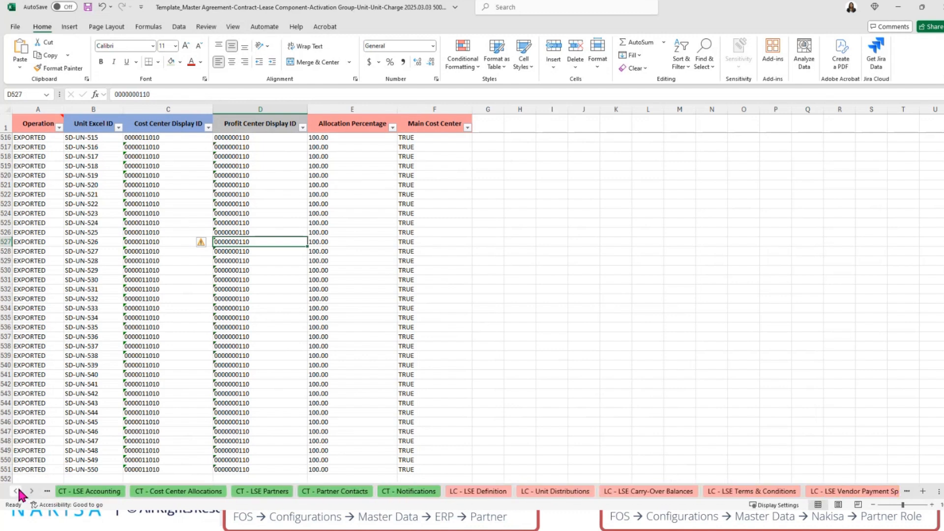
click(16, 491)
click(16, 491)
click(16, 490)
click(16, 490)
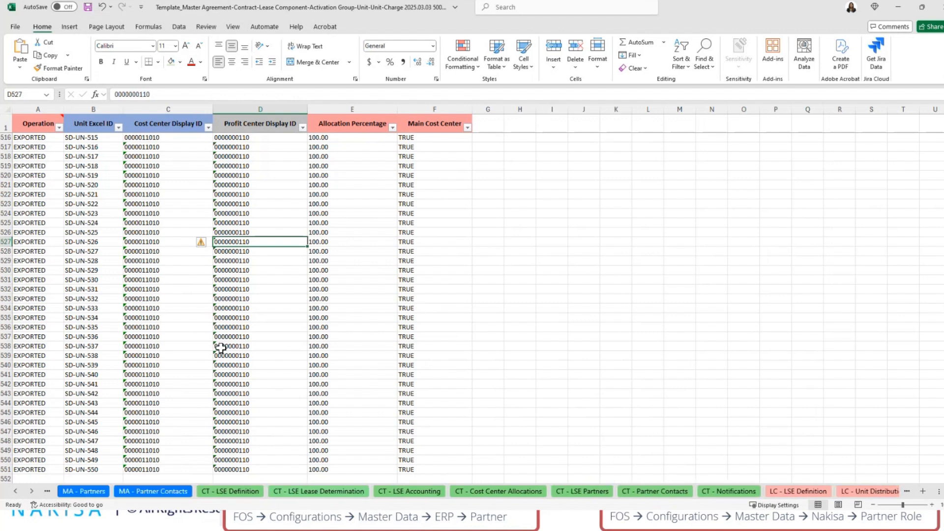
click(221, 347)
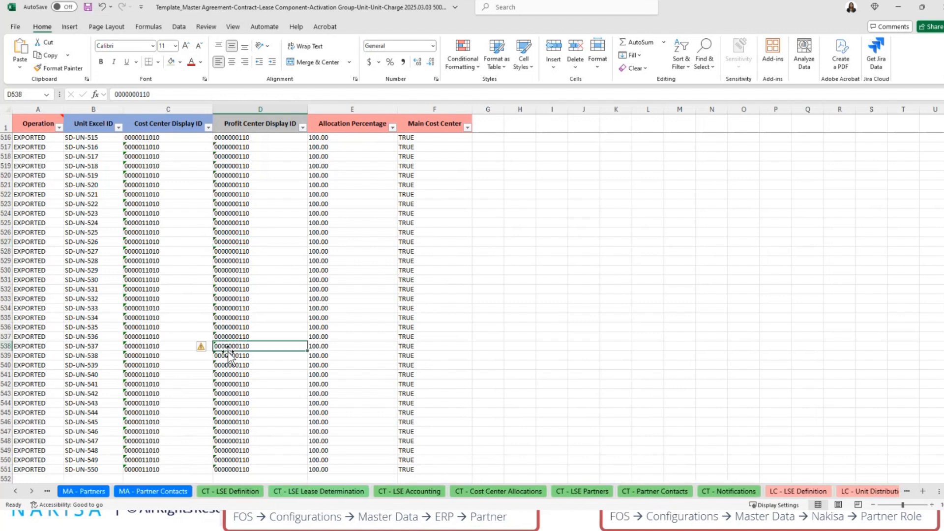
- Switch to the Nakisa Lease Accounting Suite, open Mass Import with a refreshed job list, and preview the Import Excel Data dialog
click(898, 11)
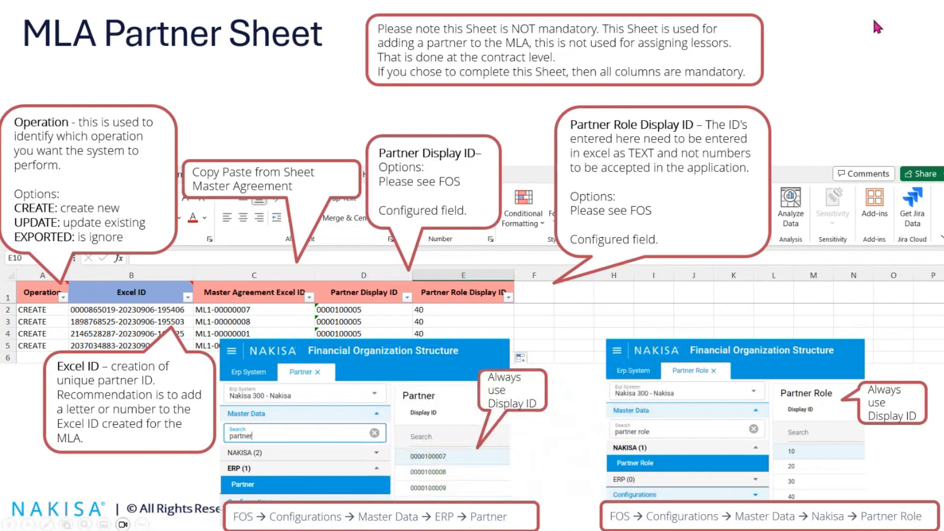
key(alt+Tab)
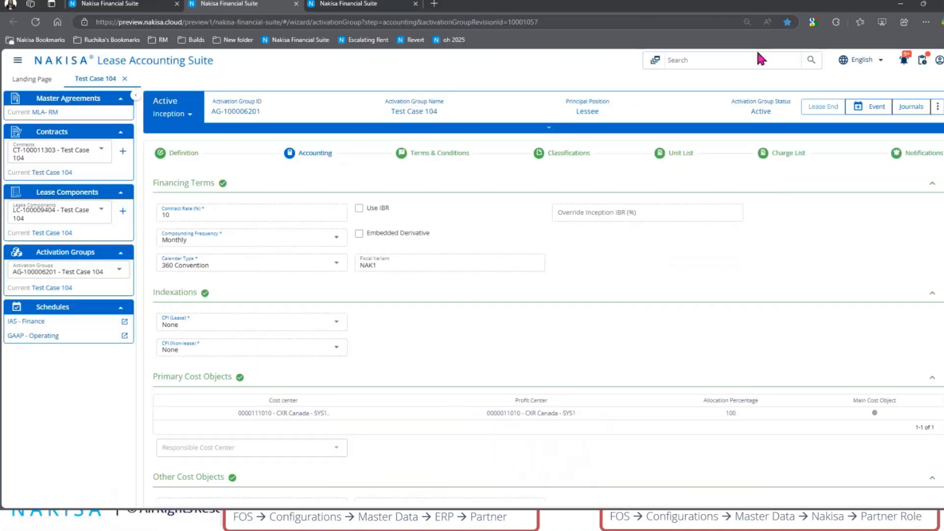
click(18, 60)
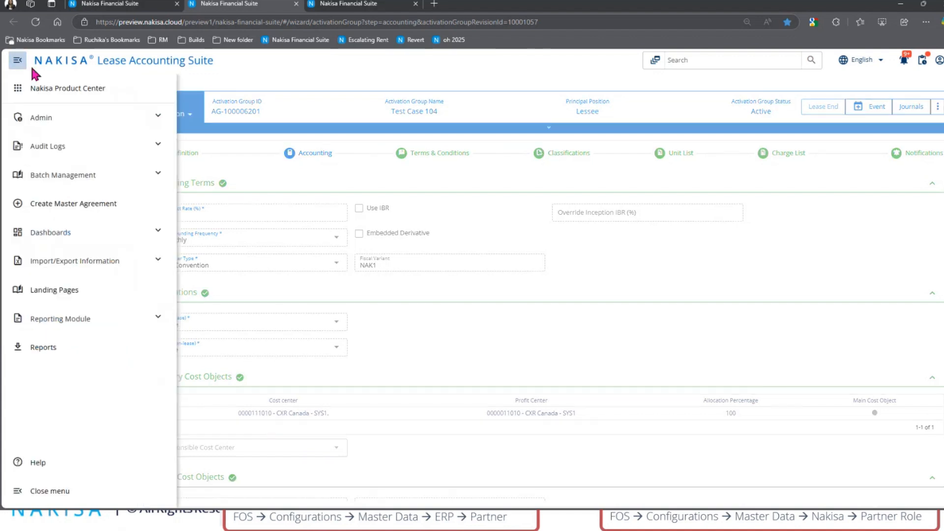
click(77, 264)
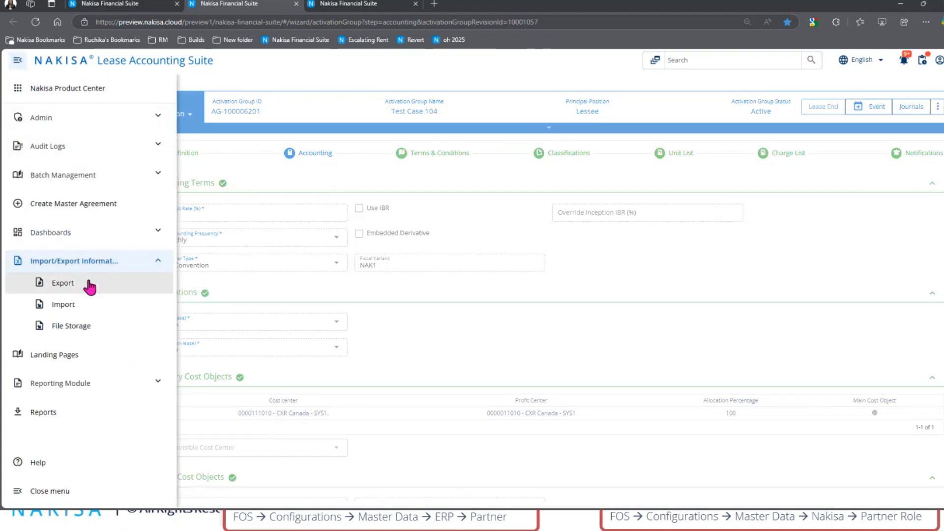
click(87, 307)
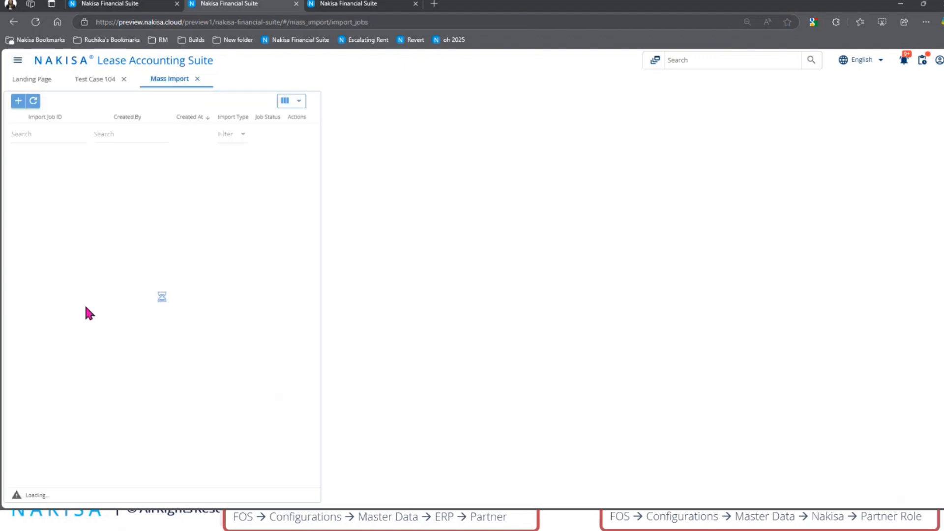
click(33, 102)
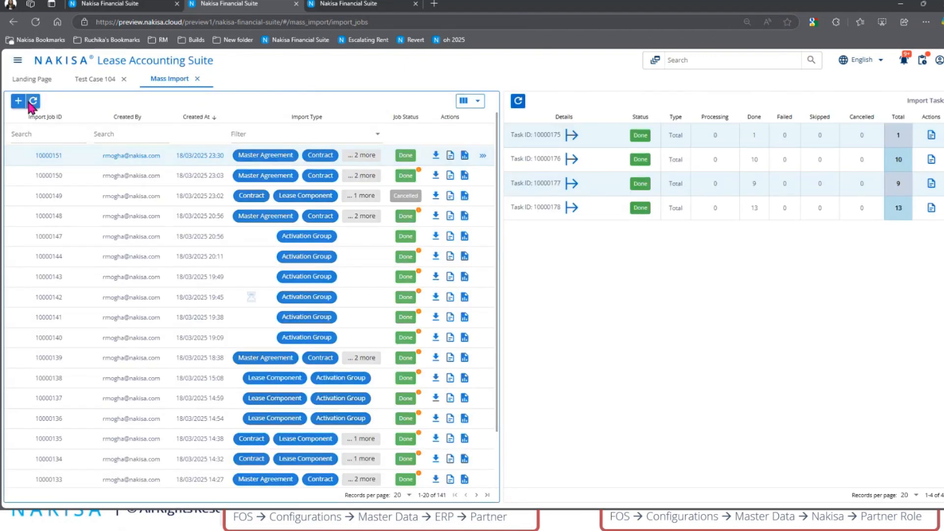
click(18, 101)
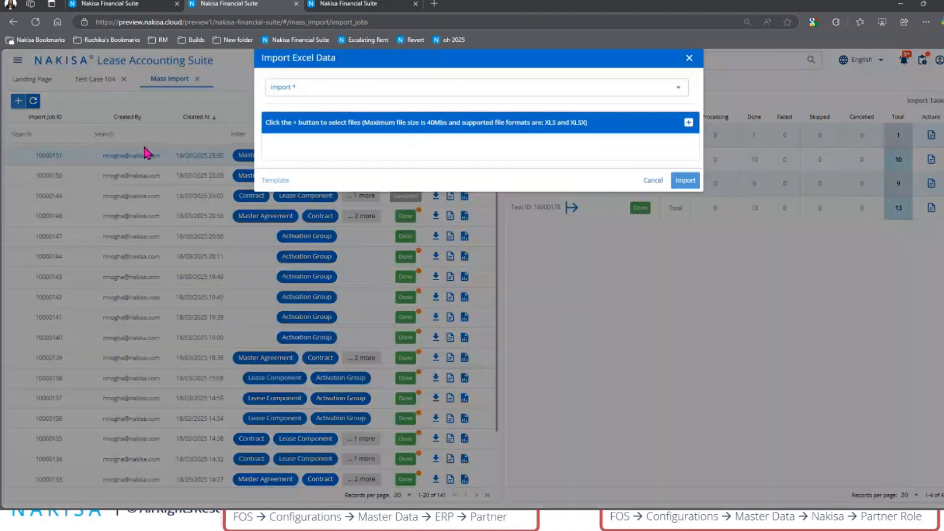
click(688, 58)
- Search the import jobs by Import Job ID for 10000151
double_click(50, 156)
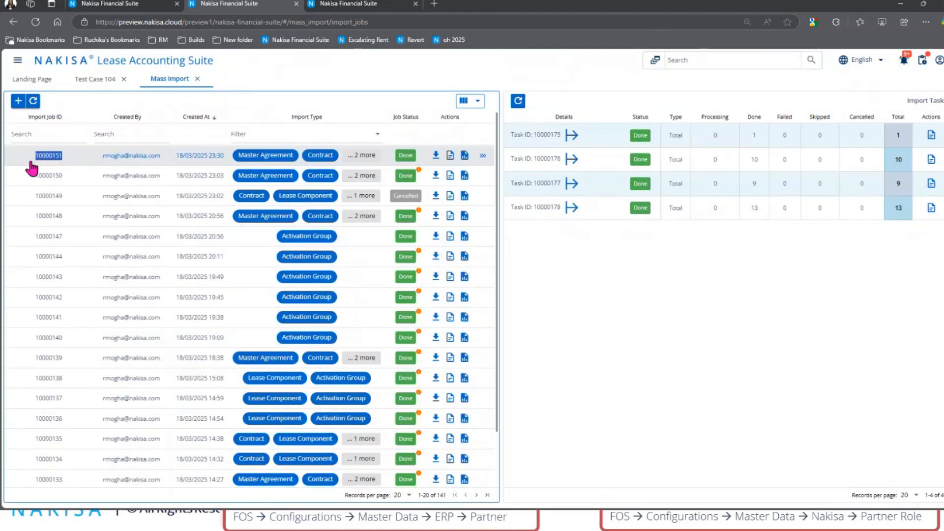
right_click(53, 156)
click(64, 132)
click(29, 138)
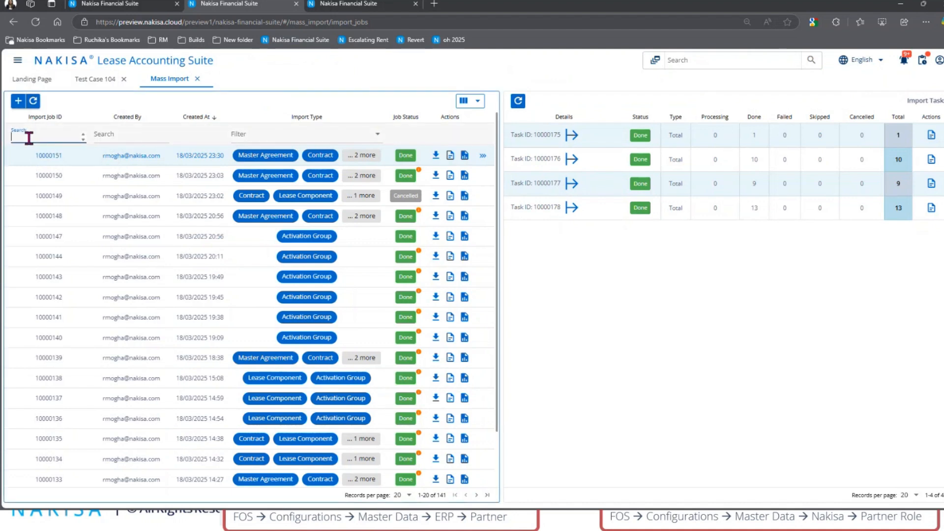
key(ctrl+v)
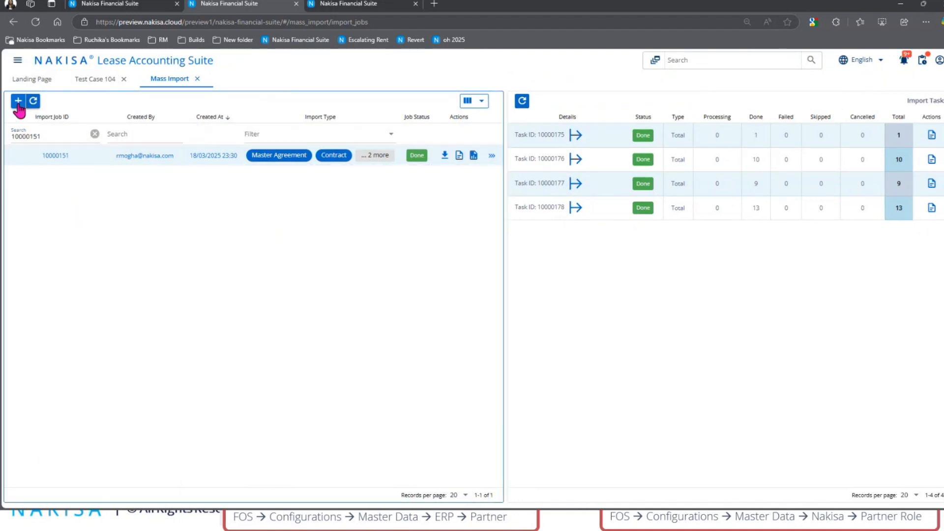
- Start a new Excel data import and choose Master Agreement, Contract, Lease Component and Activation Group as the import types
click(18, 101)
click(354, 88)
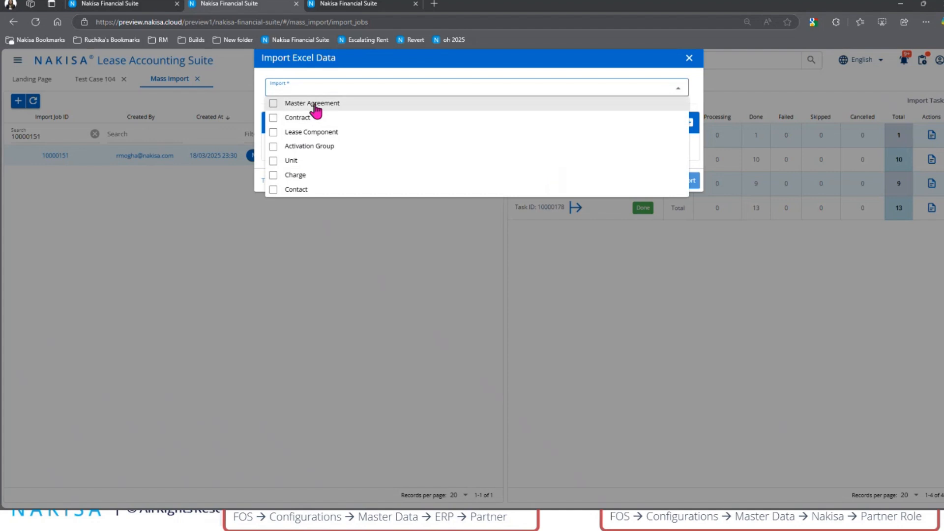
click(315, 104)
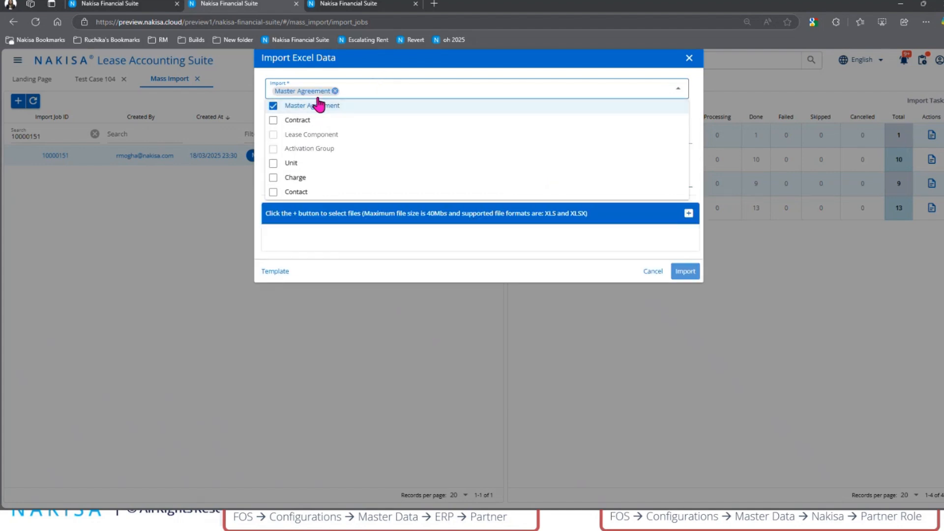
click(334, 91)
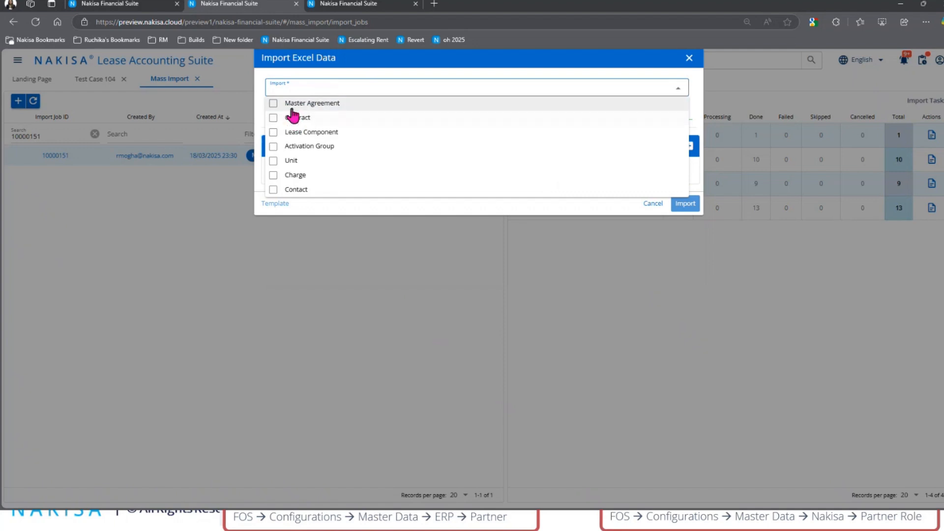
click(293, 106)
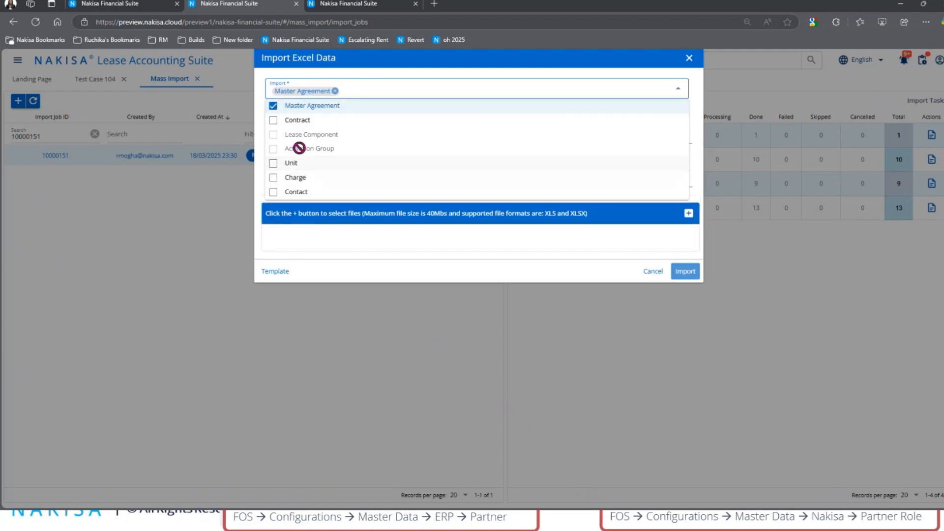
click(298, 120)
click(300, 122)
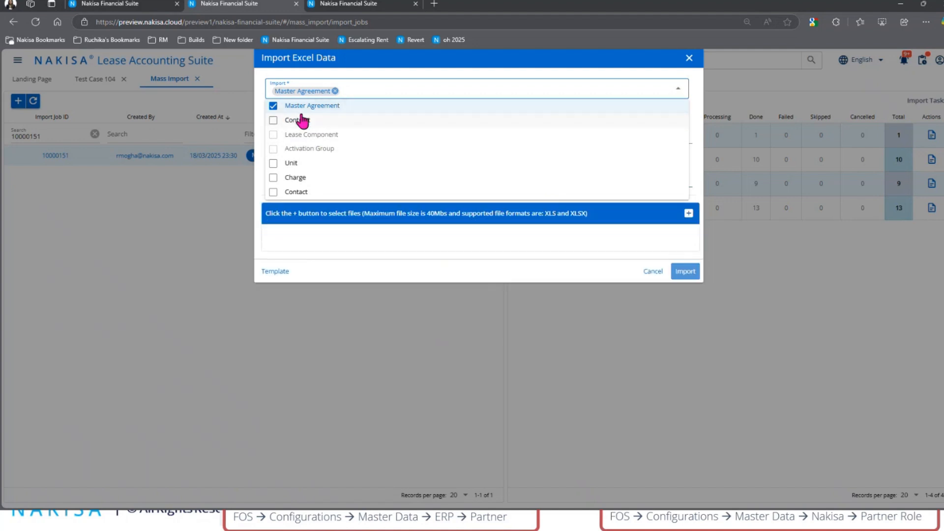
click(274, 123)
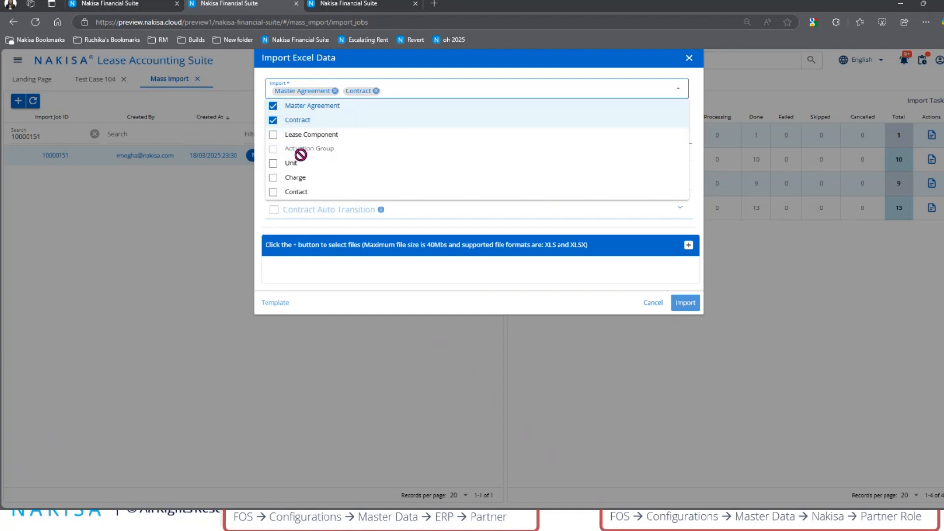
click(274, 136)
click(273, 149)
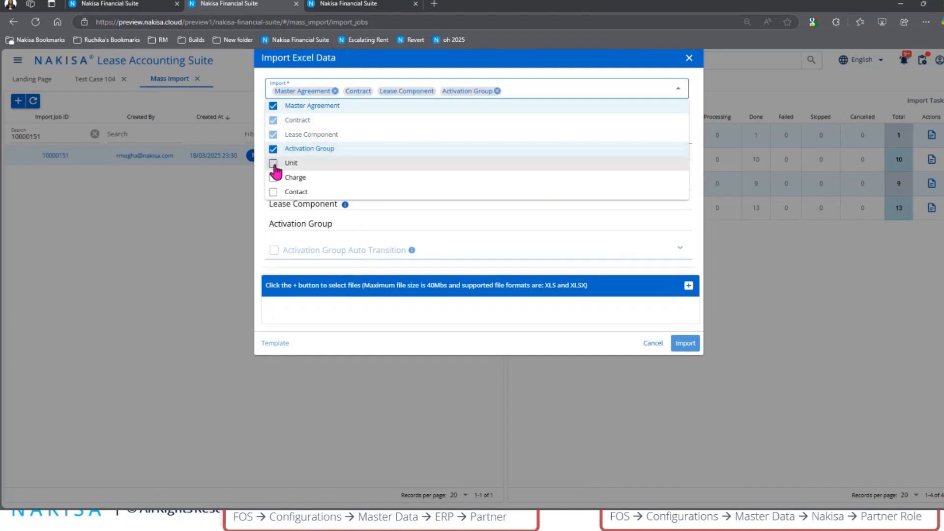
click(467, 61)
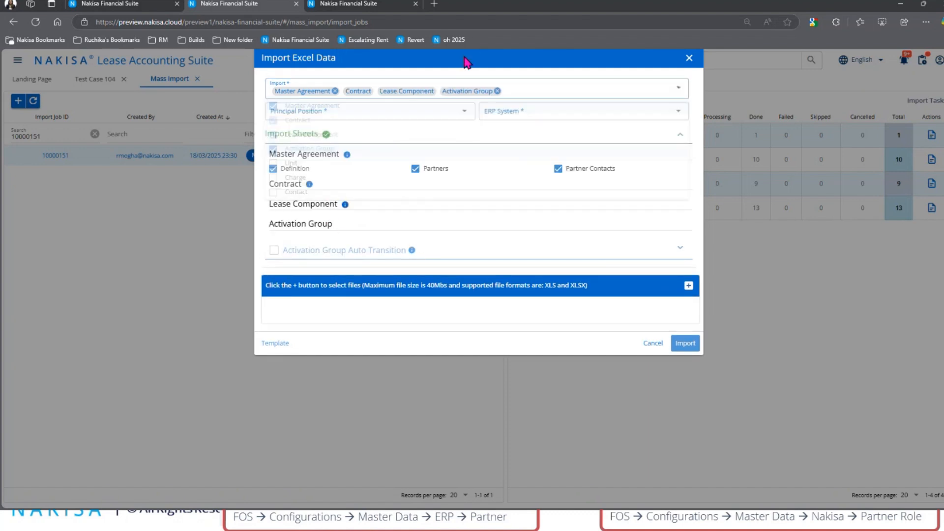
- Set the import's principal position to Lessee and its ERP system to FINQ8S-300
click(382, 111)
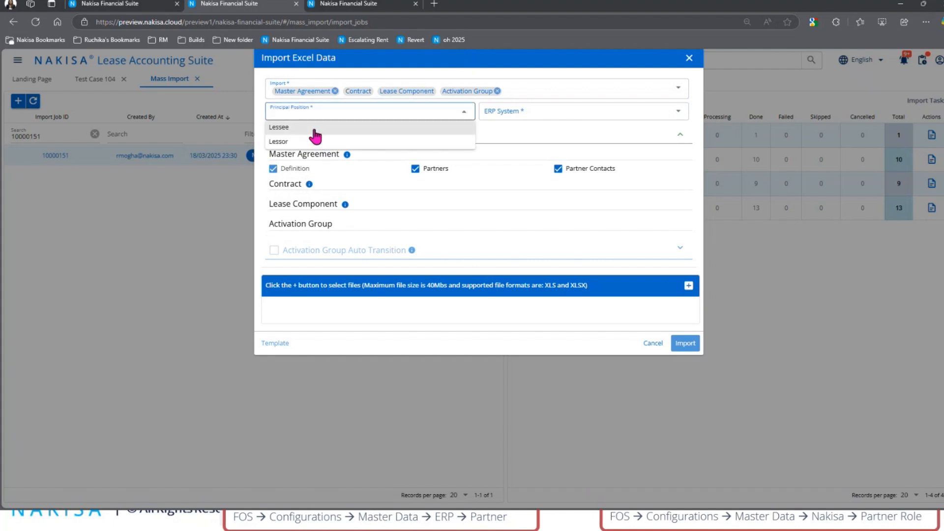
click(373, 123)
click(520, 117)
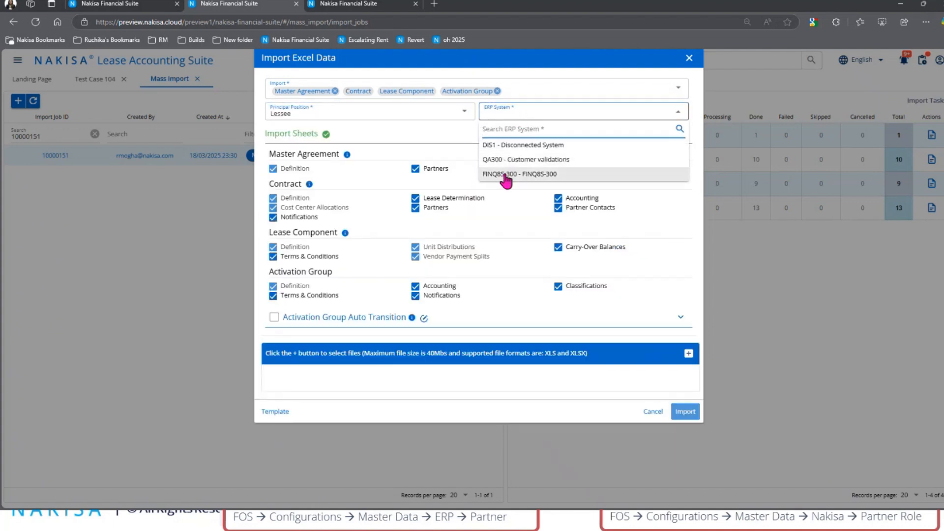
click(505, 176)
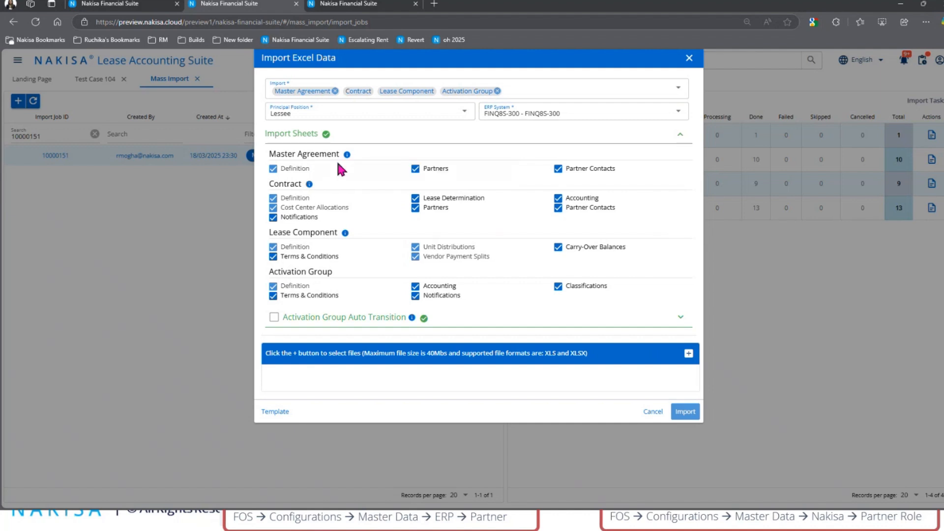
- Check the Master Agreement info note and enable Activation Group Auto Transition with Active as the final state
mouse_move(348, 155)
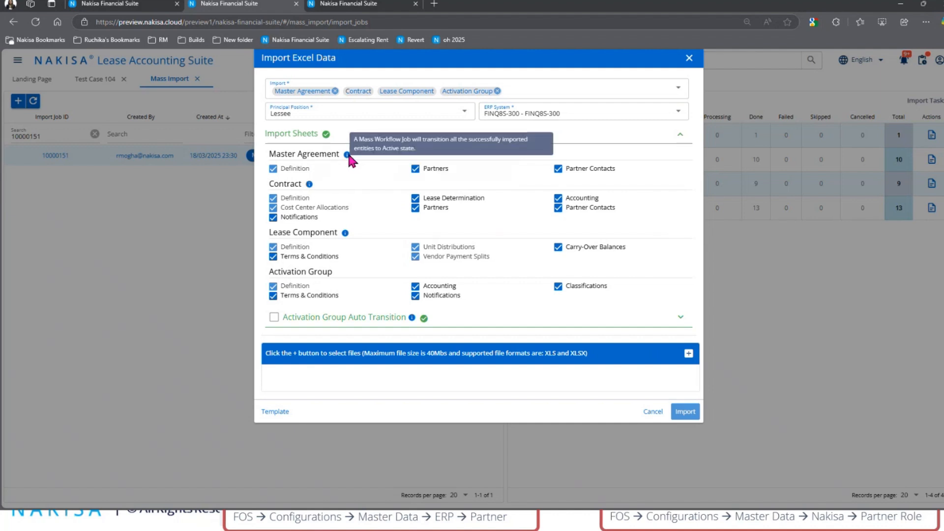
click(274, 317)
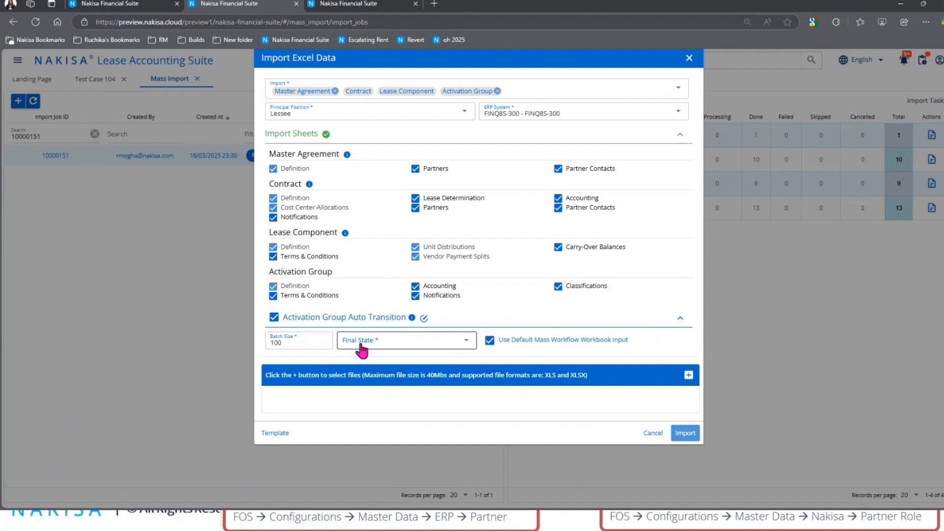
click(361, 346)
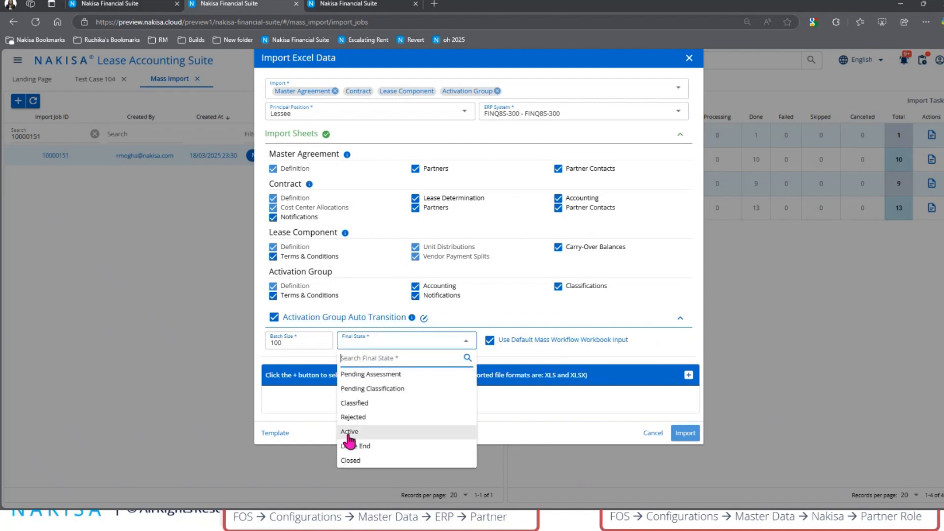
click(349, 433)
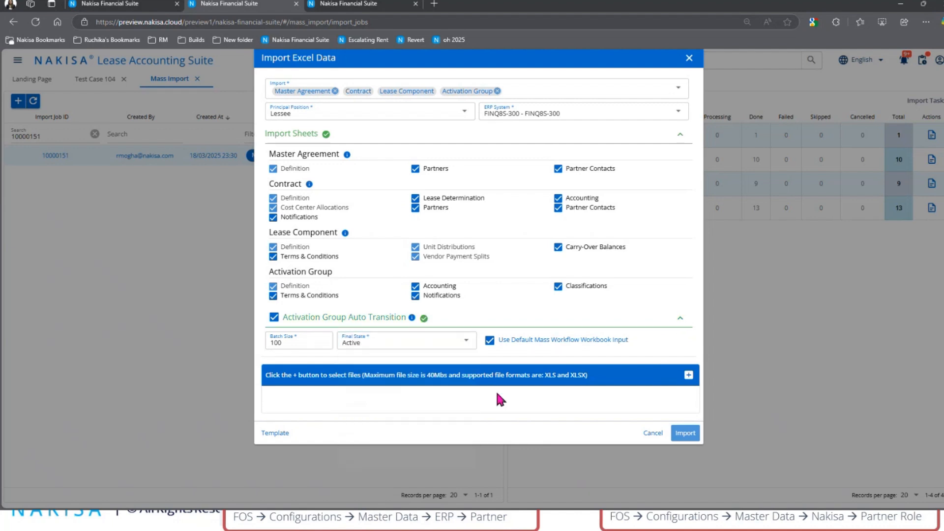
- Attach the workbook MLA Contract LC AG Active 0 Errors from the Consolidated Import Files folder on the Desktop
click(689, 375)
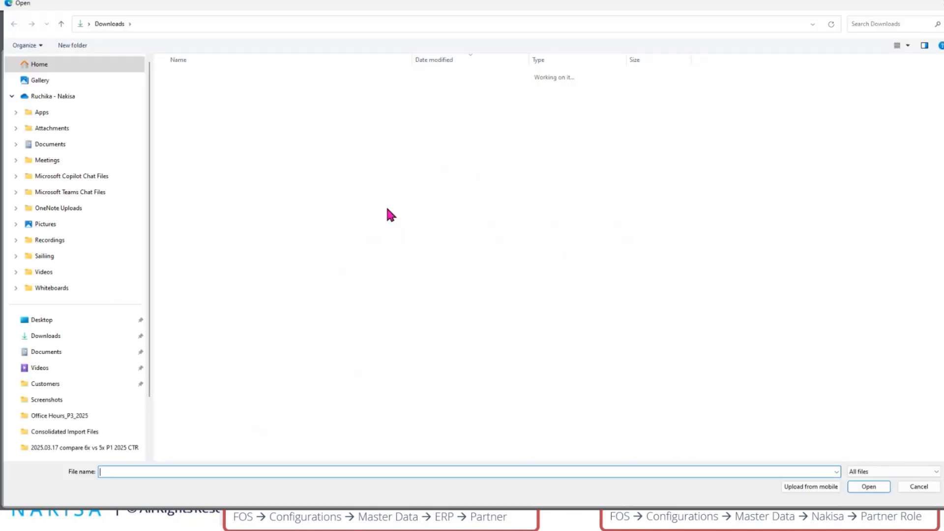
click(42, 319)
double_click(229, 79)
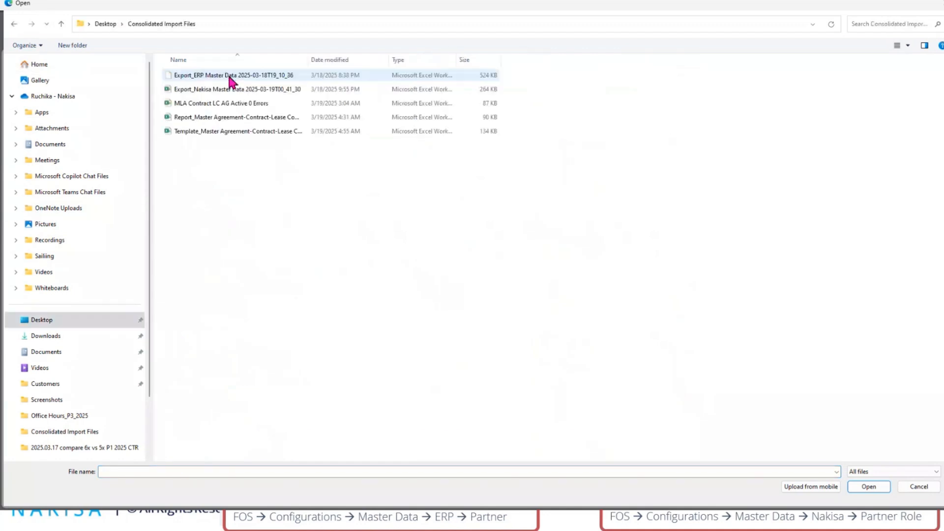
click(258, 104)
click(881, 493)
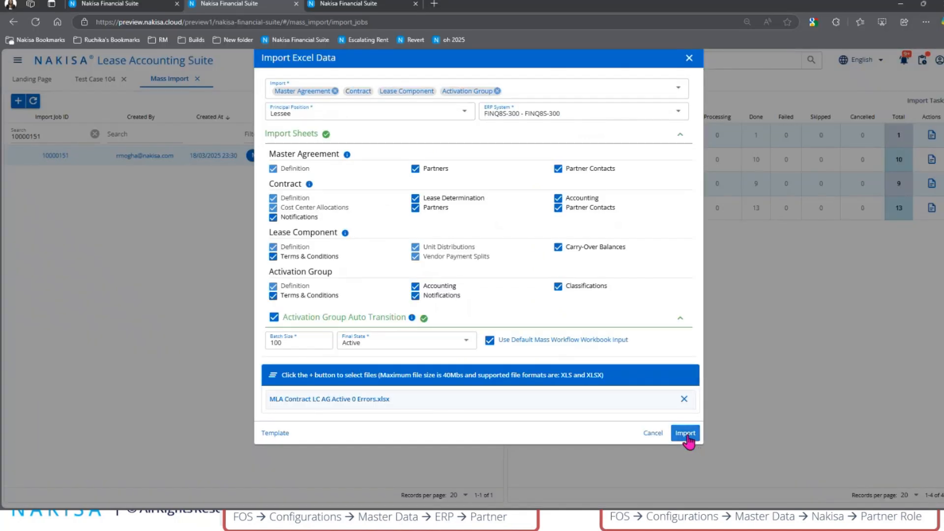
- Download the import template with sample data included and run the import of the attached workbook
click(270, 434)
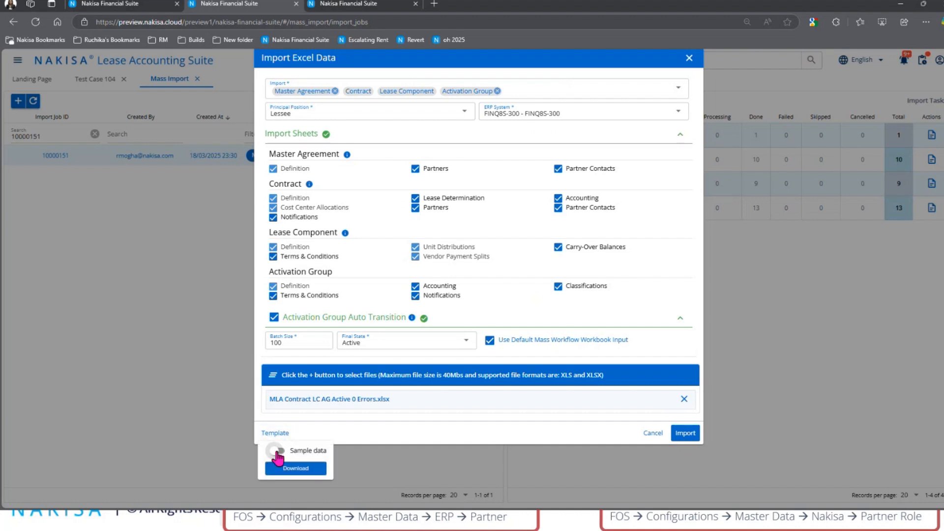
click(277, 451)
click(293, 467)
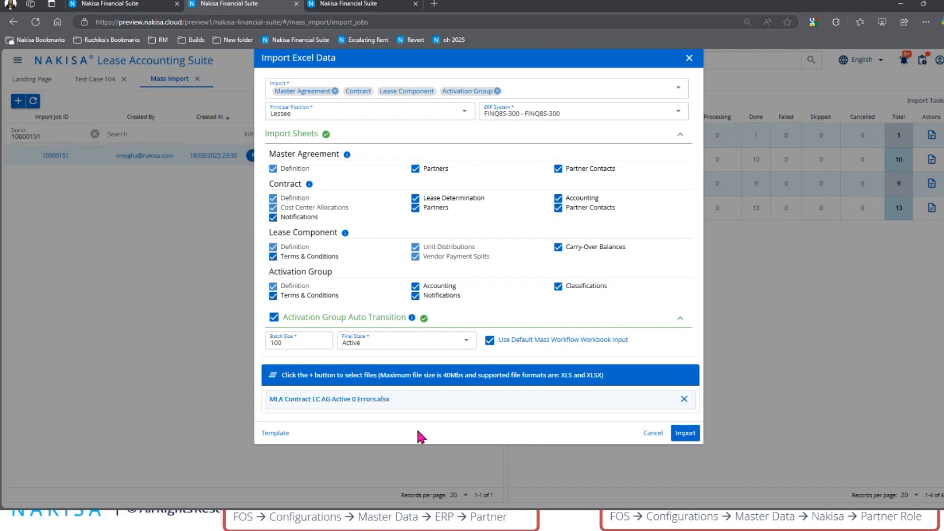
click(686, 435)
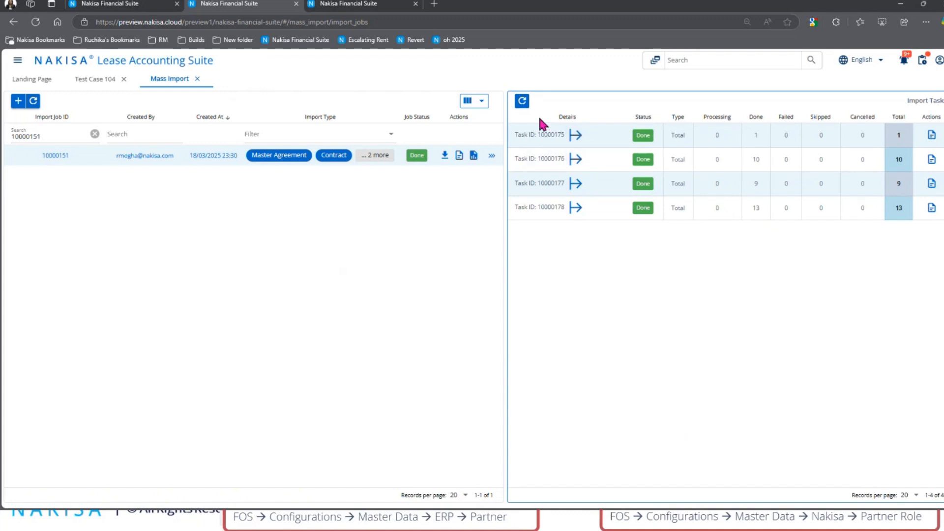
- Expand the four import tasks of job 10000151 to examine their times and per-sheet counts, and refresh the task list
click(602, 142)
click(594, 199)
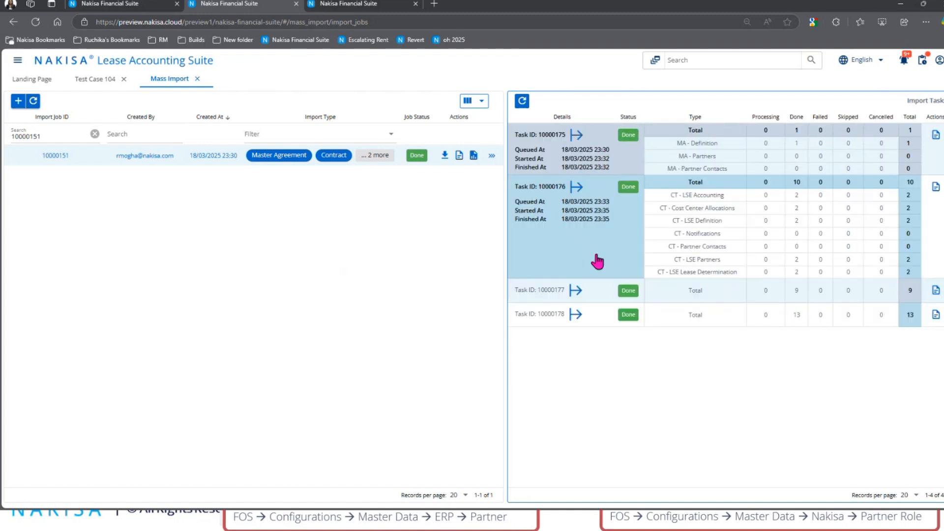
click(590, 302)
click(601, 373)
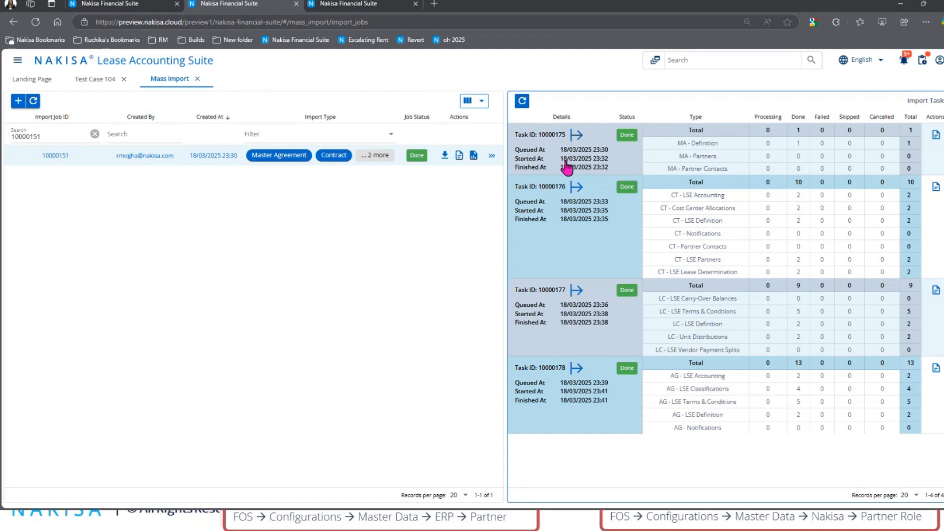
mouse_move(578, 141)
click(522, 104)
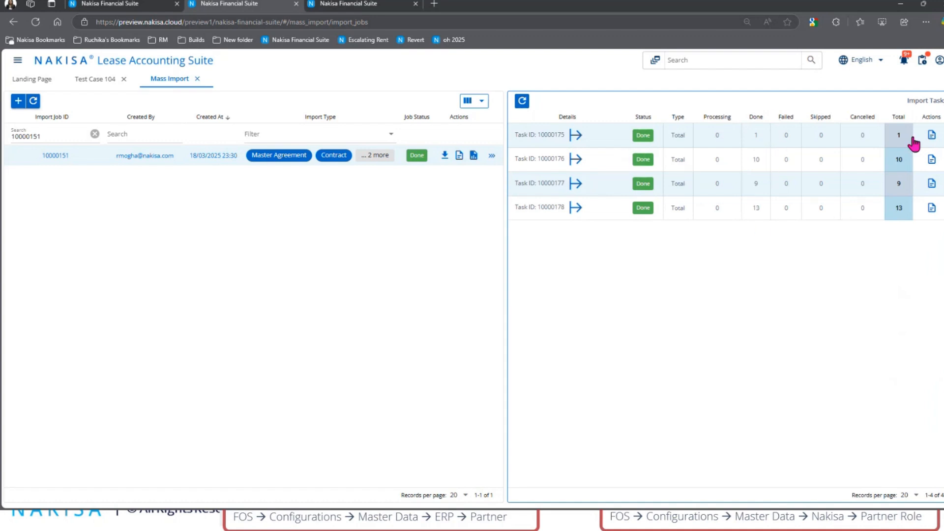
- Review the report of task 10000175 including its MA - Definition sheet, and the import report of the whole job
click(931, 135)
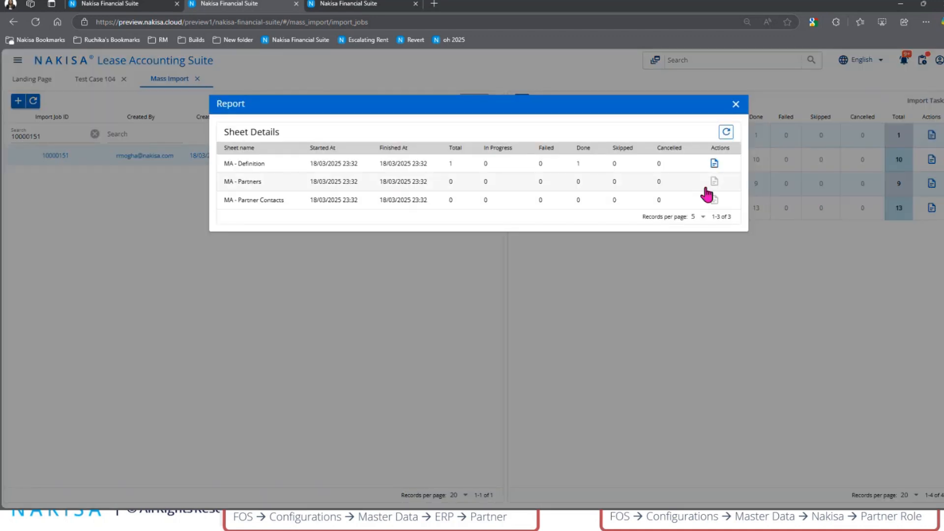
click(714, 163)
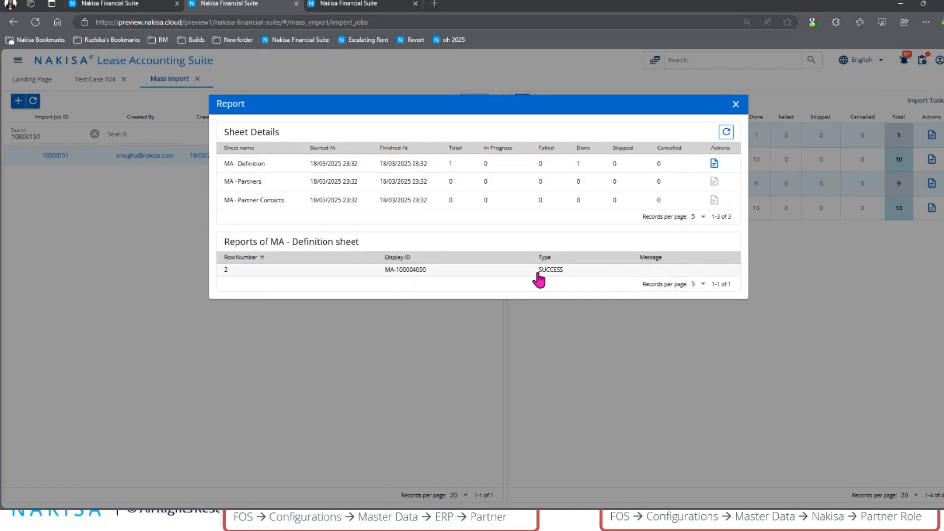
click(736, 105)
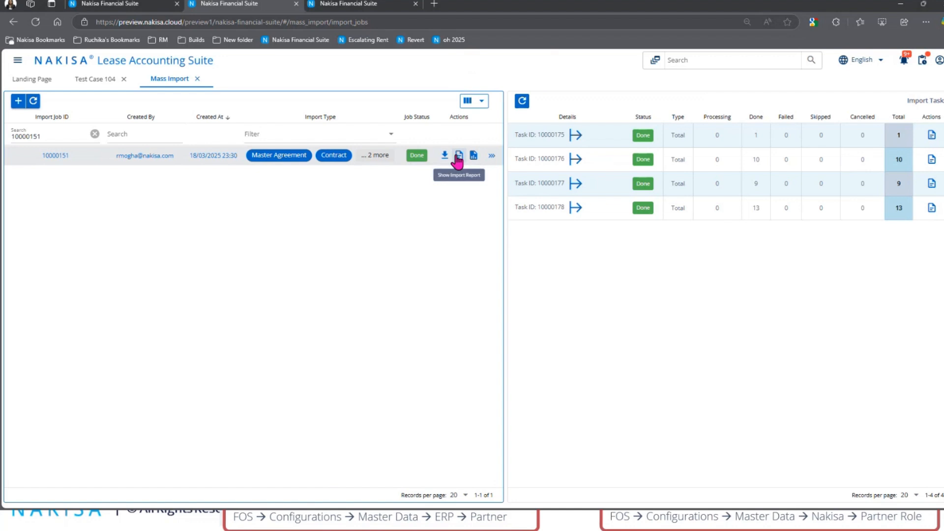
click(458, 156)
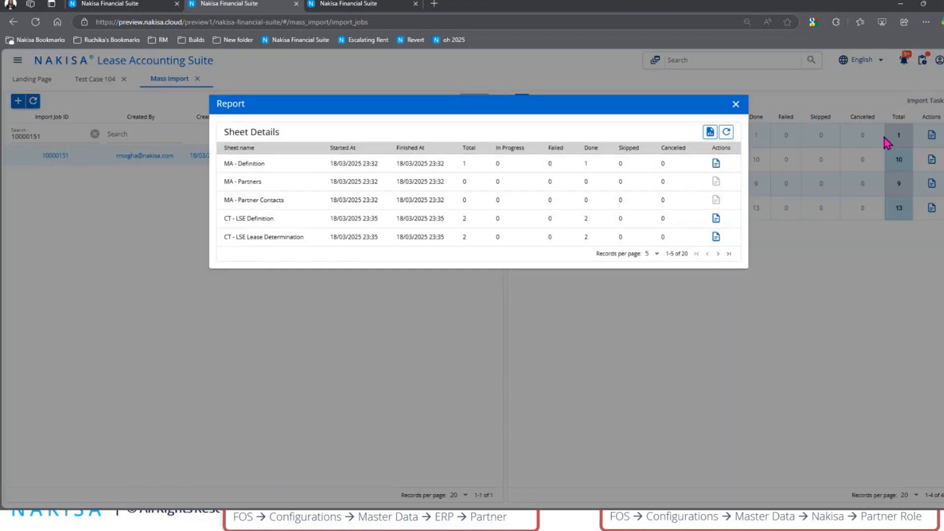
click(736, 104)
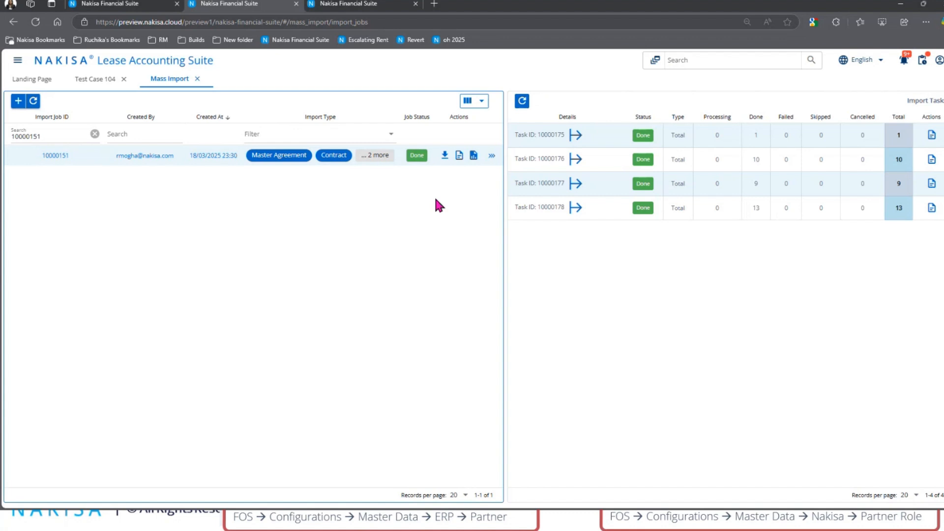
- Expand the activation group, lease component, contract and master agreement tasks again to compare their sheet results
click(549, 213)
click(555, 183)
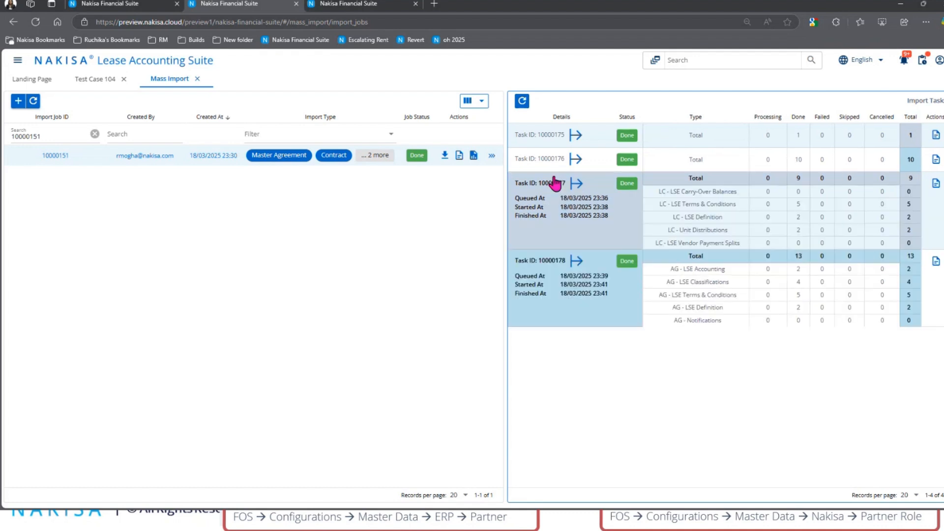
click(556, 158)
click(557, 141)
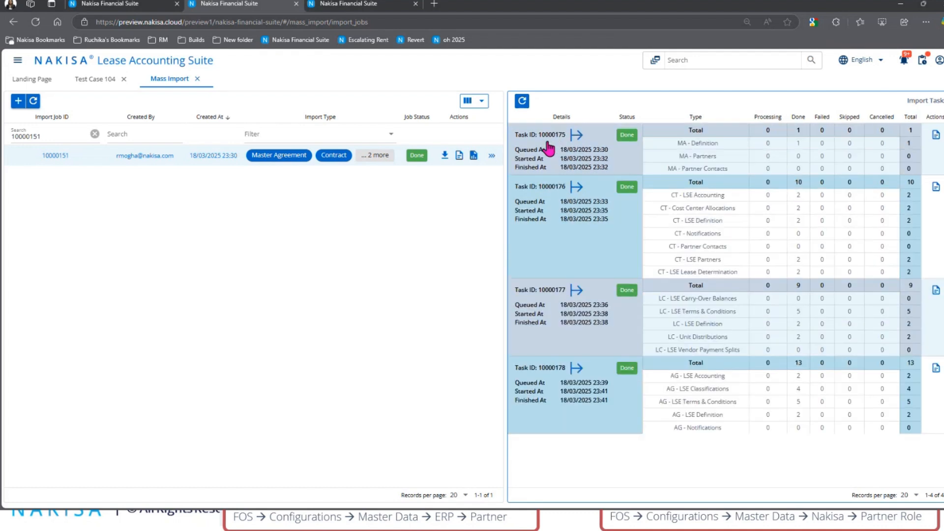
click(488, 172)
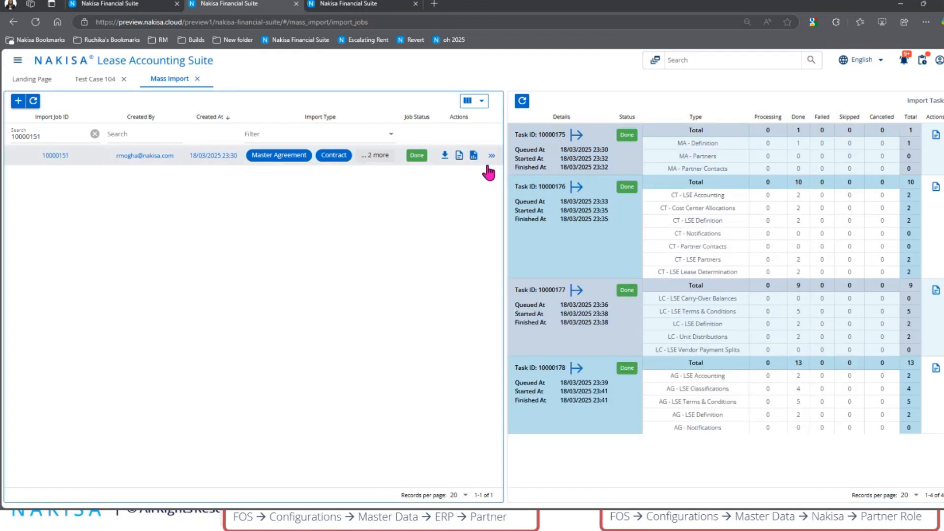